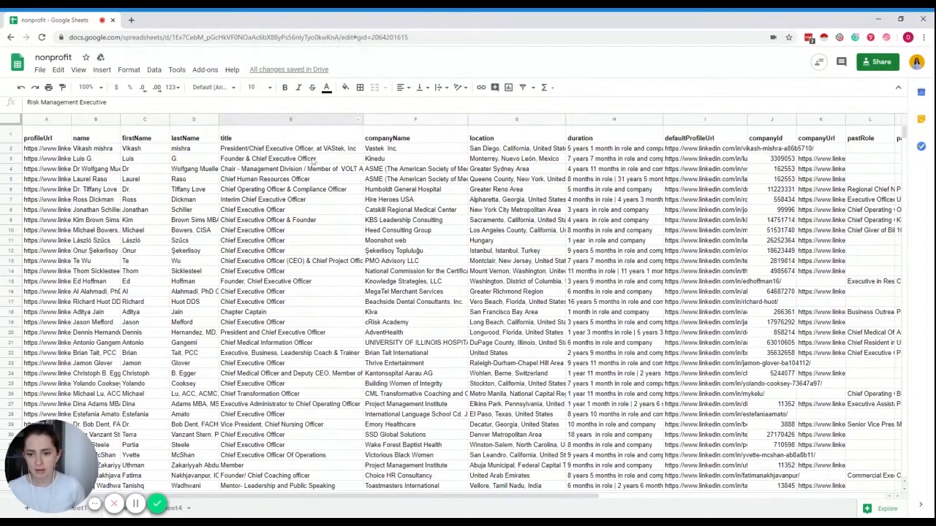
- Insert an empty column directly after the title column
scroll(313, 176, down, 1)
scroll(313, 176, down, 1)
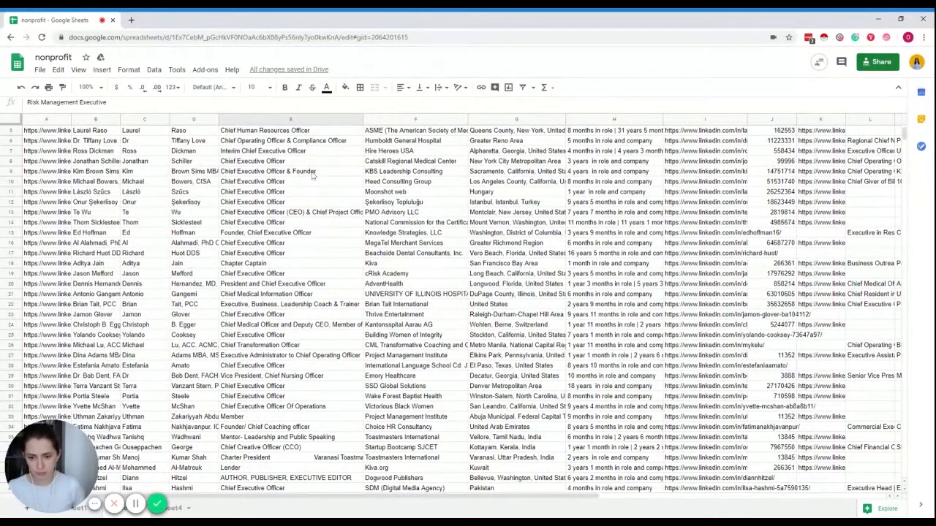
scroll(313, 176, down, 4)
scroll(315, 179, up, 6)
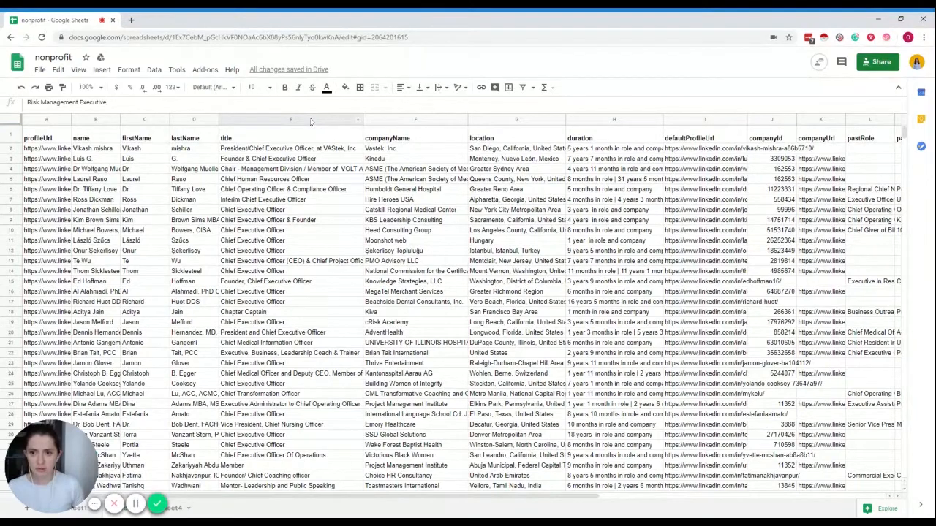
right_click(310, 121)
click(369, 216)
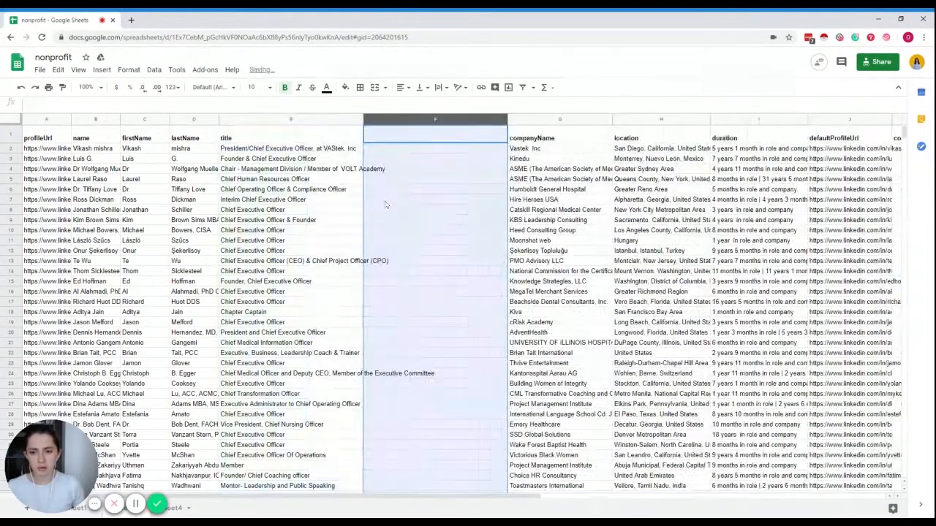
- Enter the formula =SUMPRODUCT(--ISNUMBER(SEARCH({"CTO","CIO","Technology"},F2)))>0 in cell F2 of the empty column
click(401, 151)
text(=)
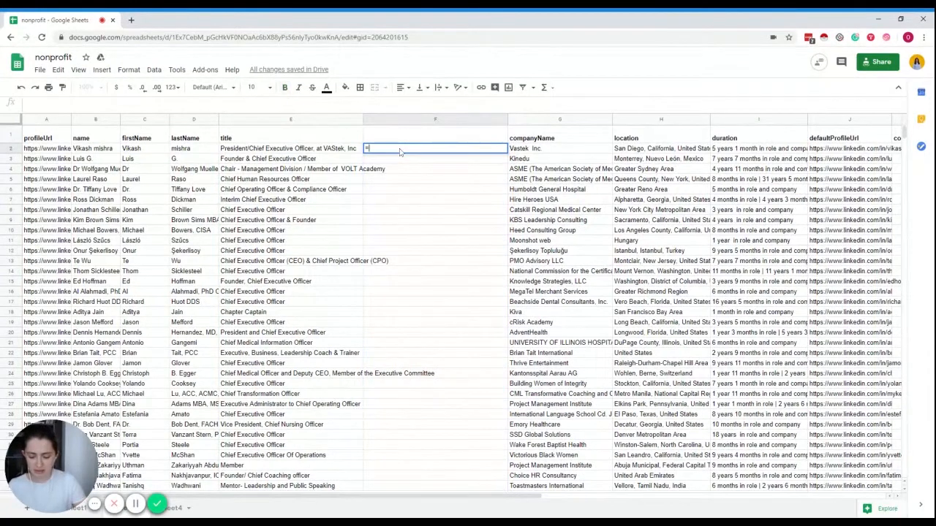
key(BackSpace)
text(=SUMPRODUCT(--ISNUMBER(SEARCH({"CTO","CIO","Technology"},F2)))>0)
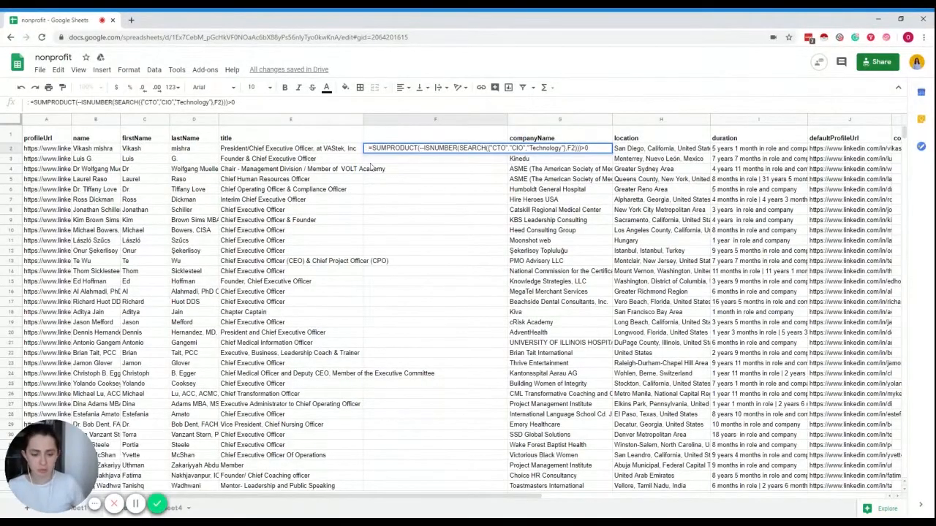
key(BackSpace)
key(BackSpace)
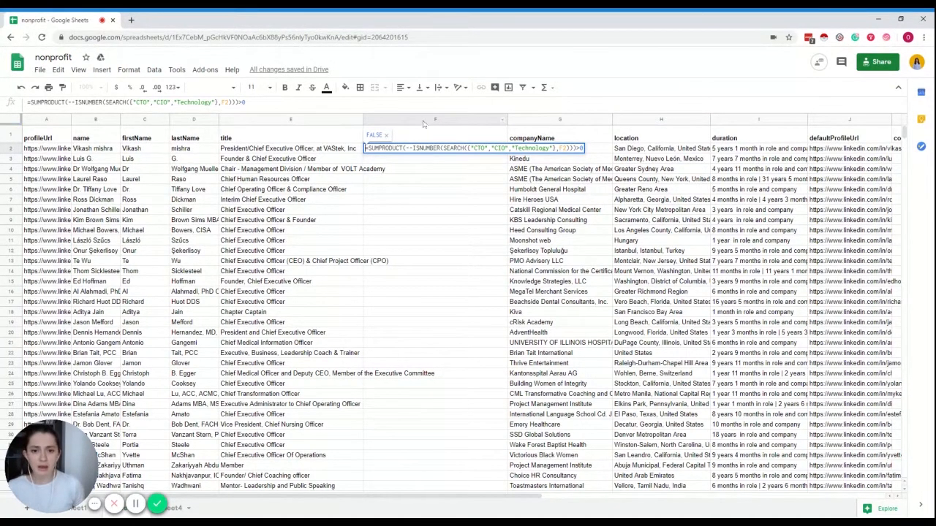
- Replace the keywords in the F2 formula with "CEO","COO","executive","operating", "operations" and commit the formula
drag(470, 149, 553, 148)
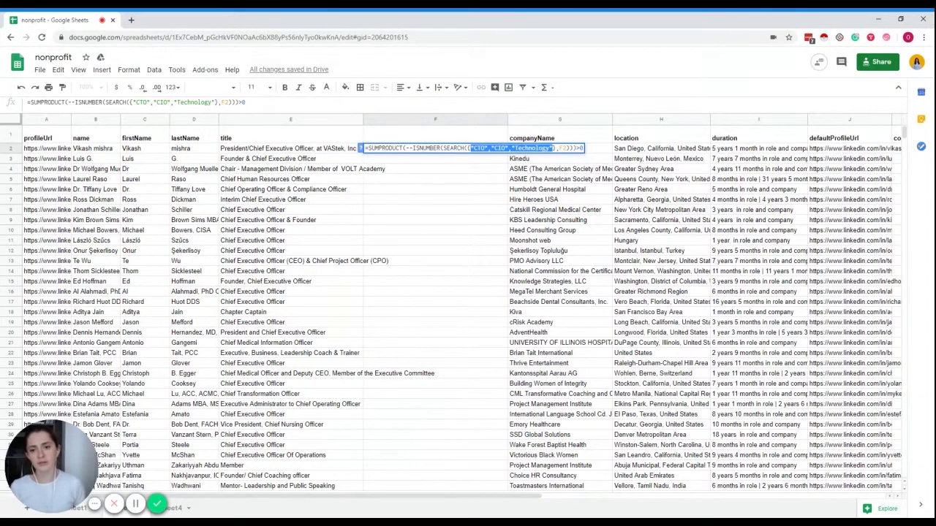
click(552, 148)
drag(474, 148, 550, 148)
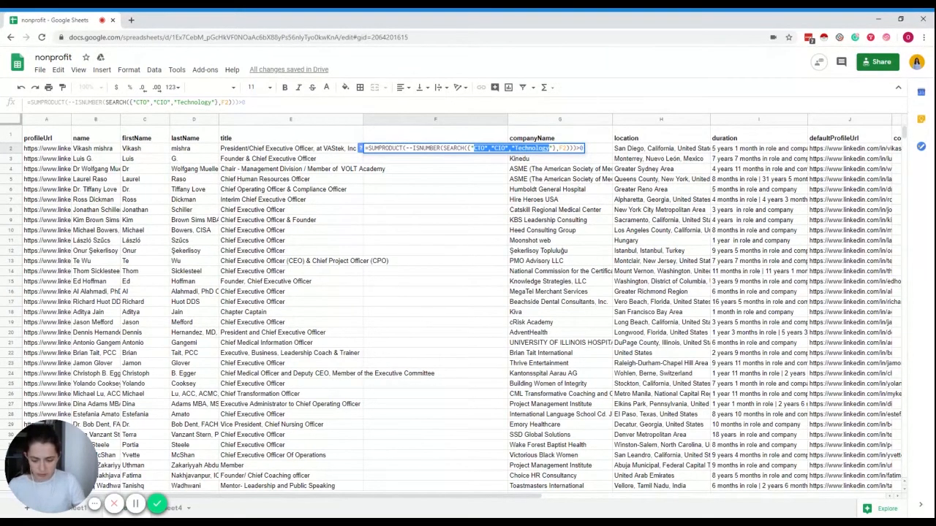
text(CEO)
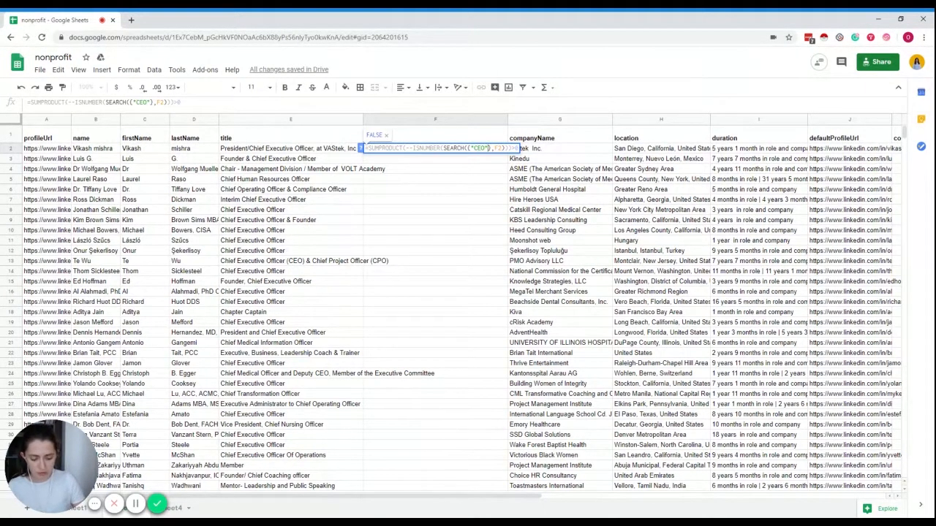
text(, )
text("COO)
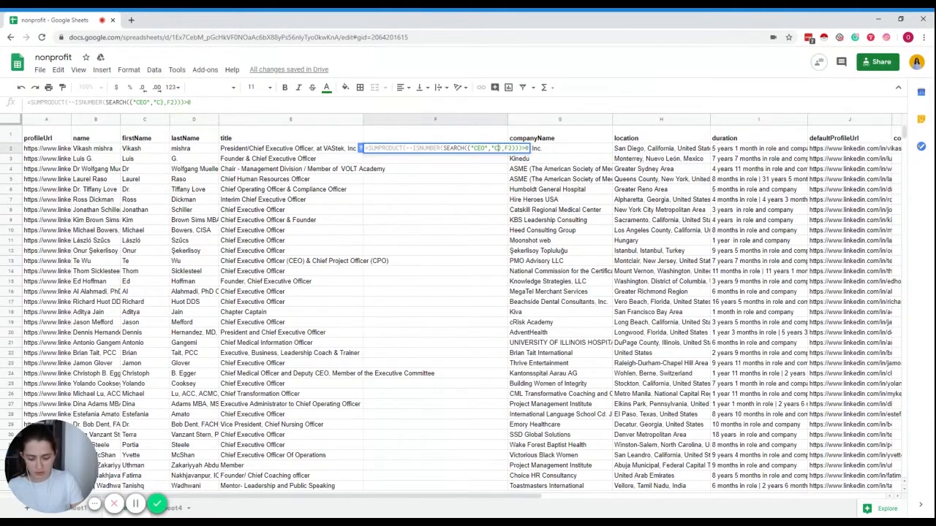
text(, )
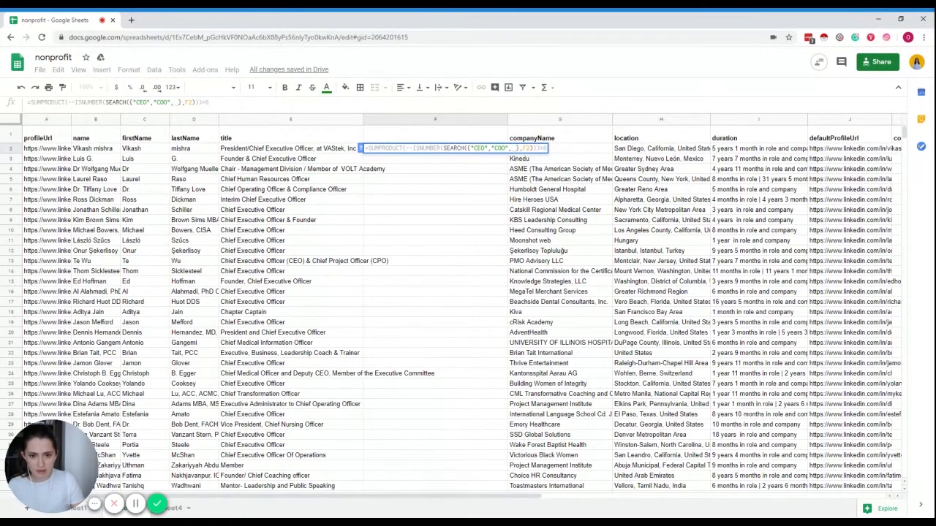
text(")
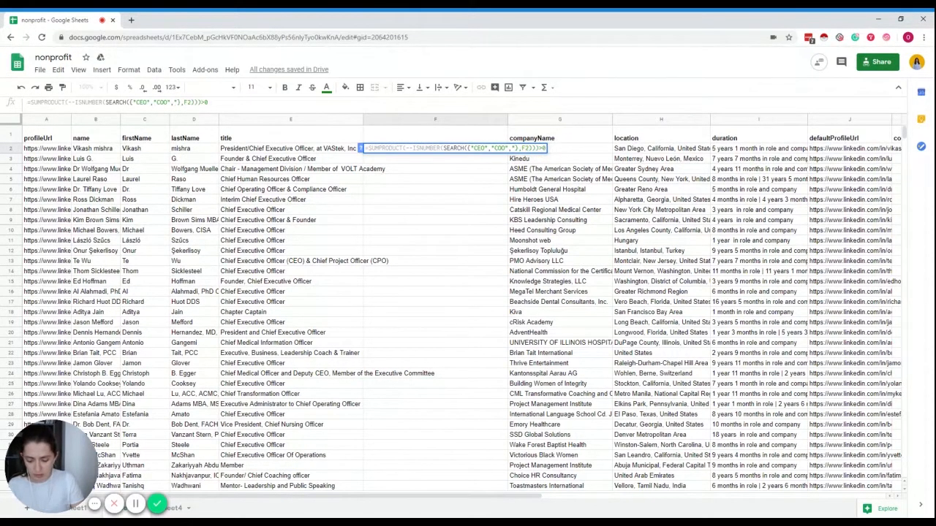
text(executiv)
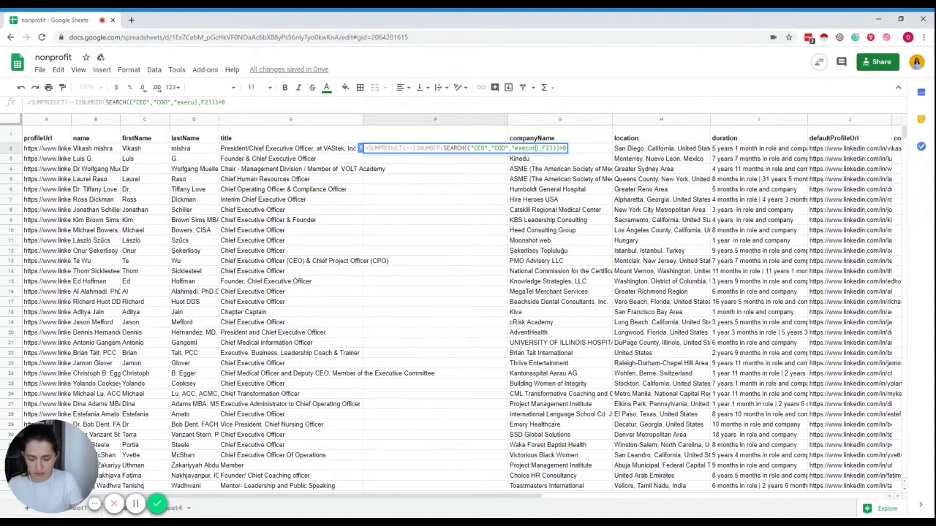
text(e")
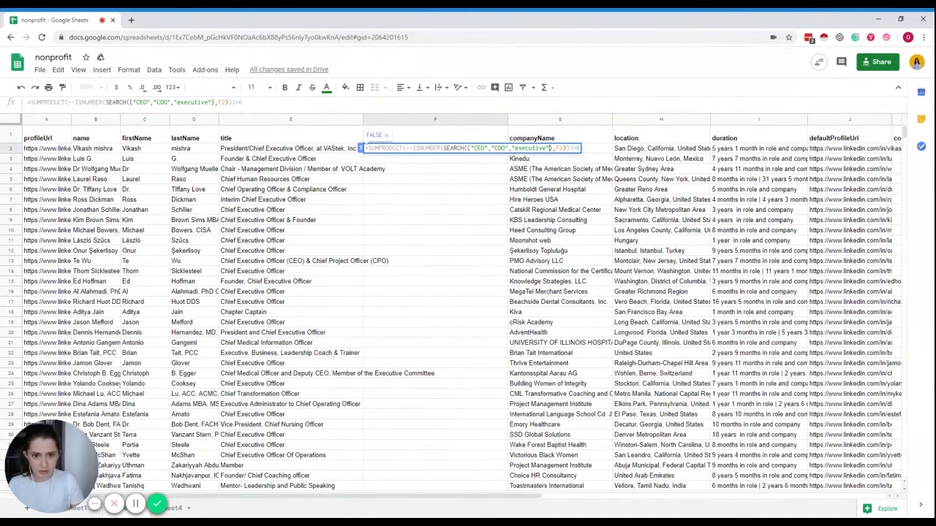
text(,"operating")
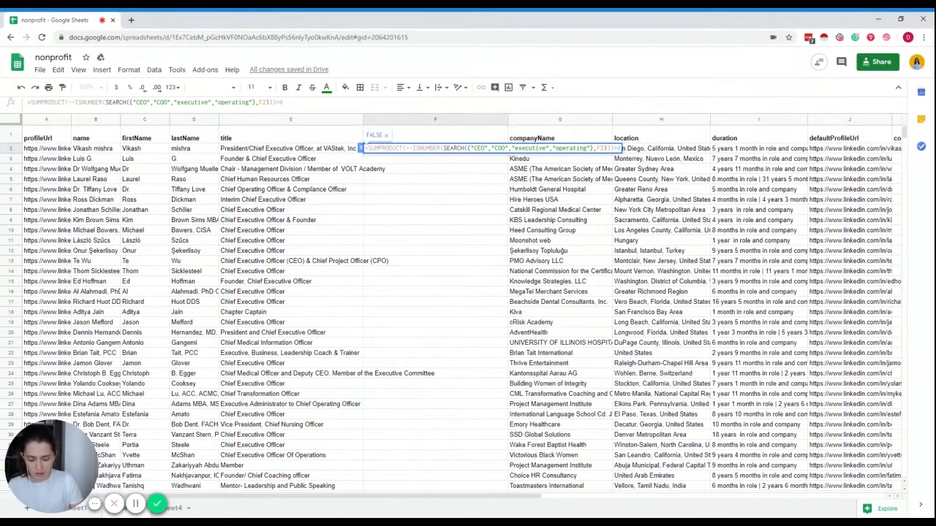
text(, "operat)
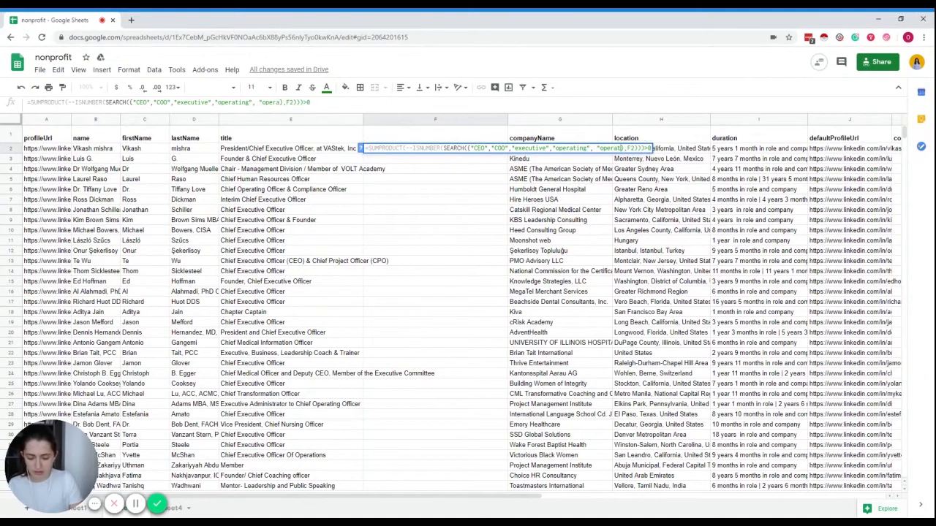
text(ions")
key(Return)
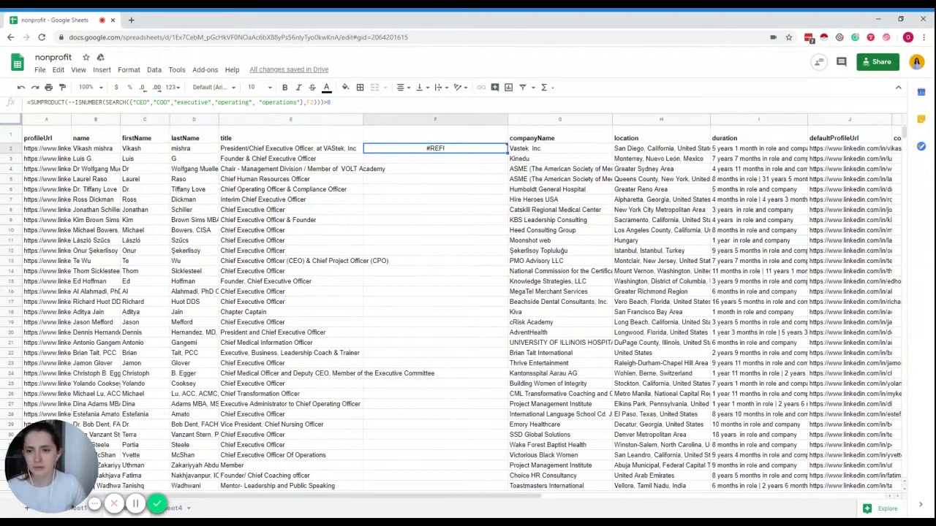
- Change the cell reference searched by the F2 formula to E2, the title cell
double_click(310, 102)
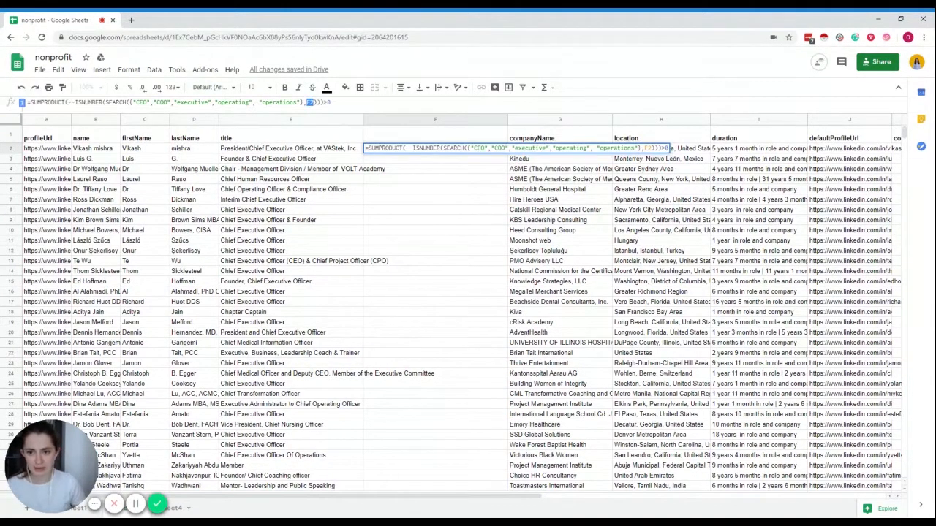
text(E2)
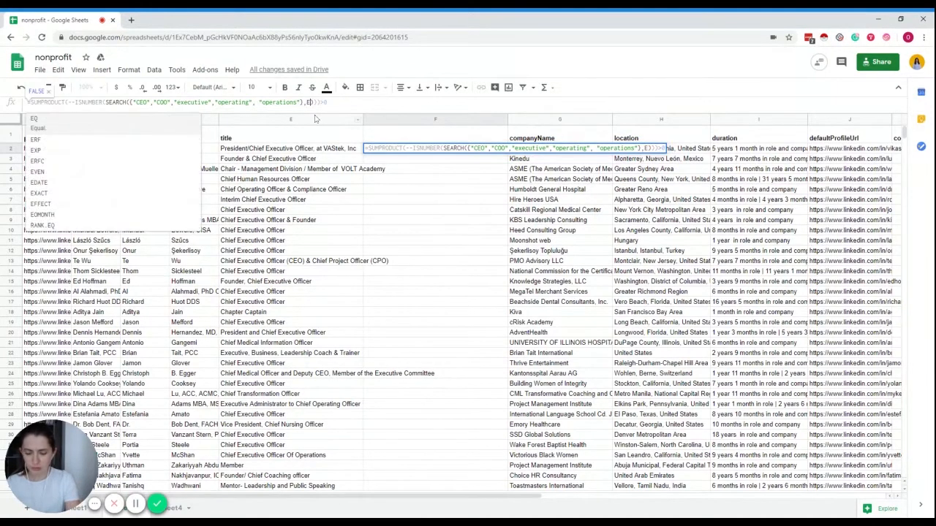
key(Return)
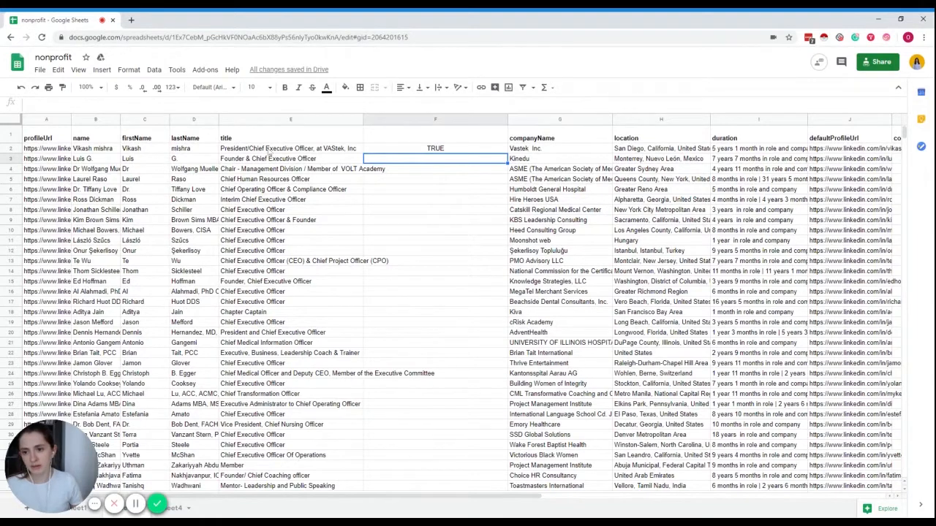
- Copy the keyword formula from F2 down column F to the last data row, 572
click(456, 151)
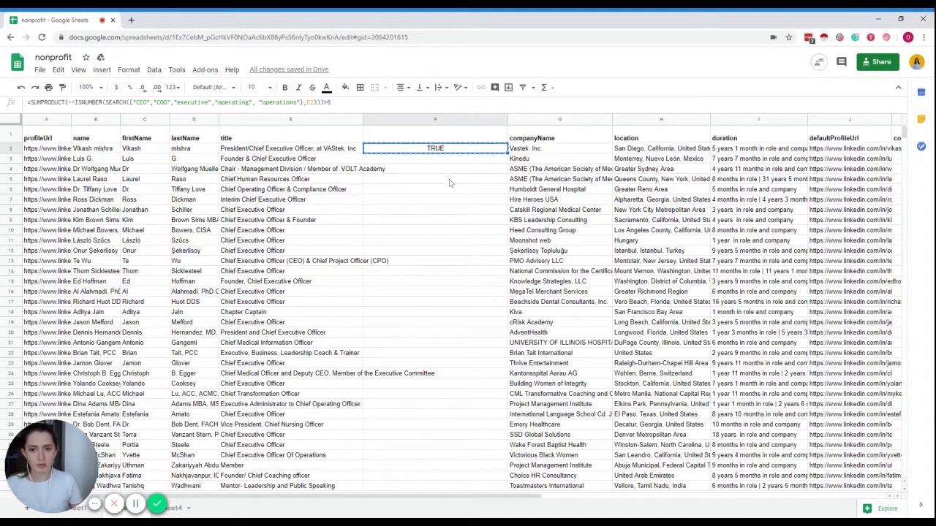
drag(904, 133, 893, 327)
shift+click(498, 307)
key(ctrl+v)
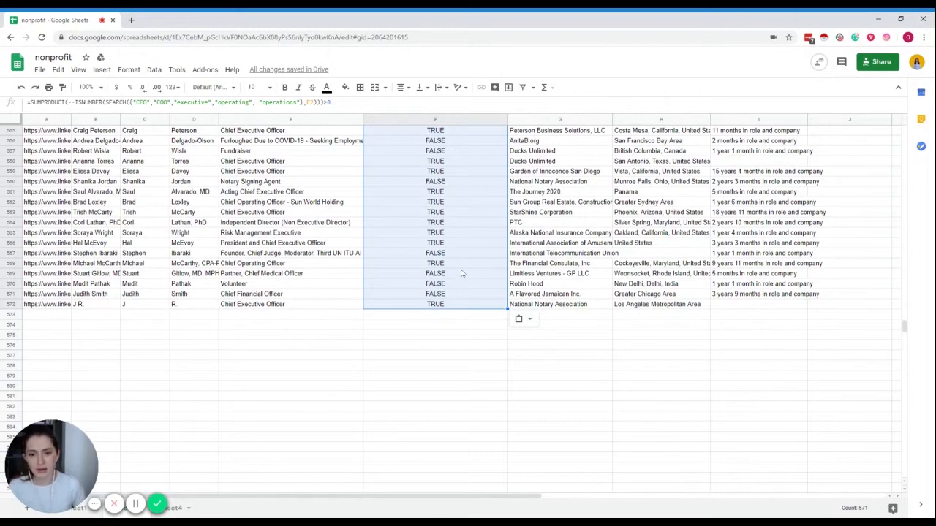
- Add a filter to the header row and limit column F to the rows with the value FALSE
scroll(462, 273, up, 3)
scroll(461, 272, up, 3)
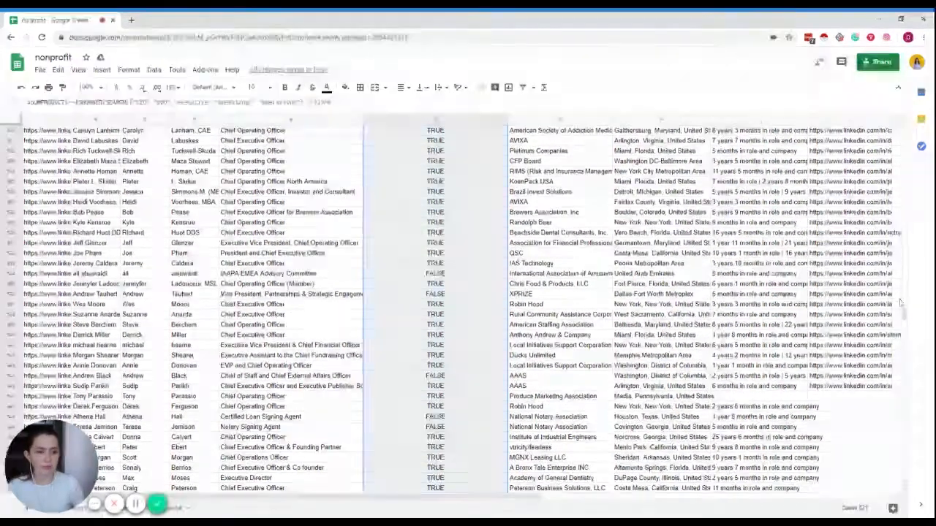
drag(905, 313, 907, 125)
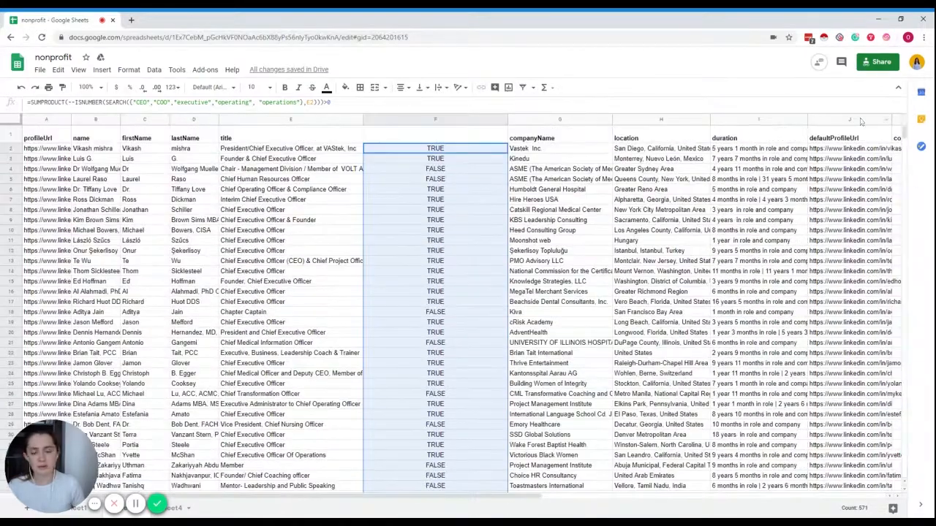
click(11, 134)
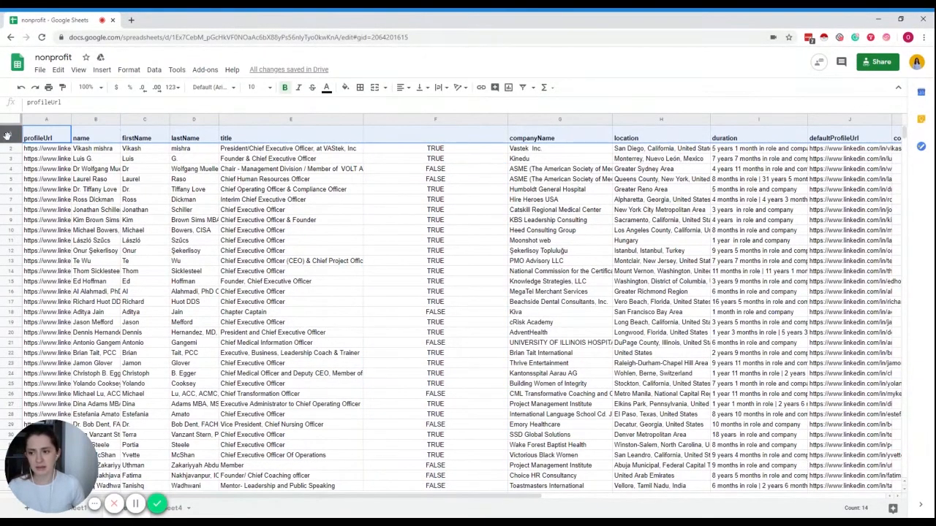
click(522, 88)
click(503, 138)
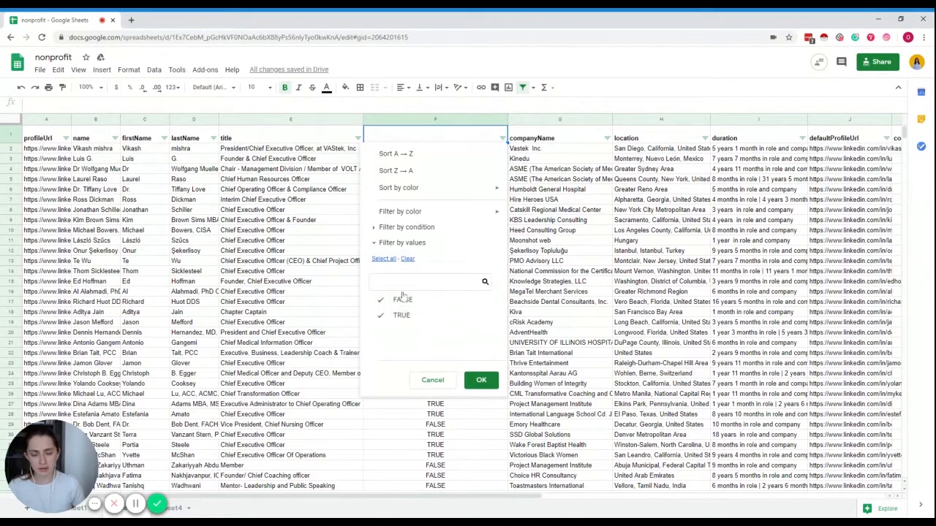
click(402, 316)
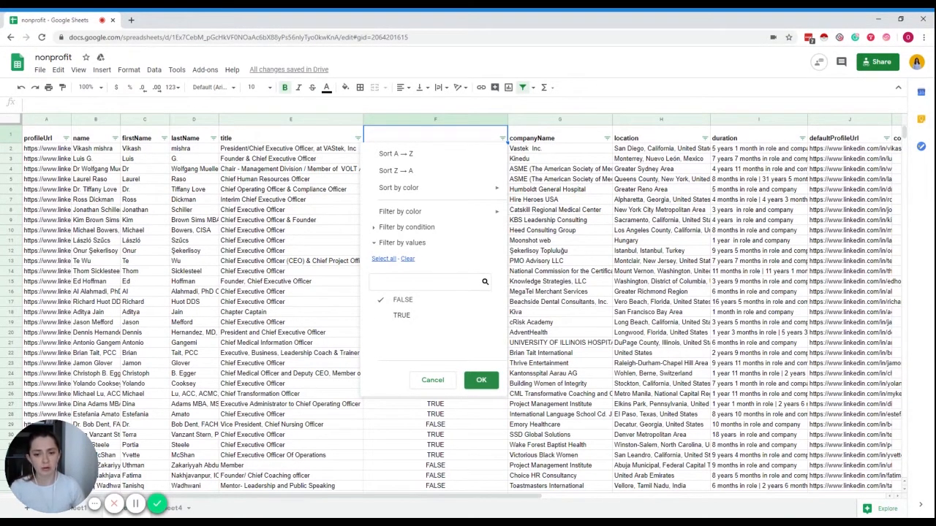
click(481, 380)
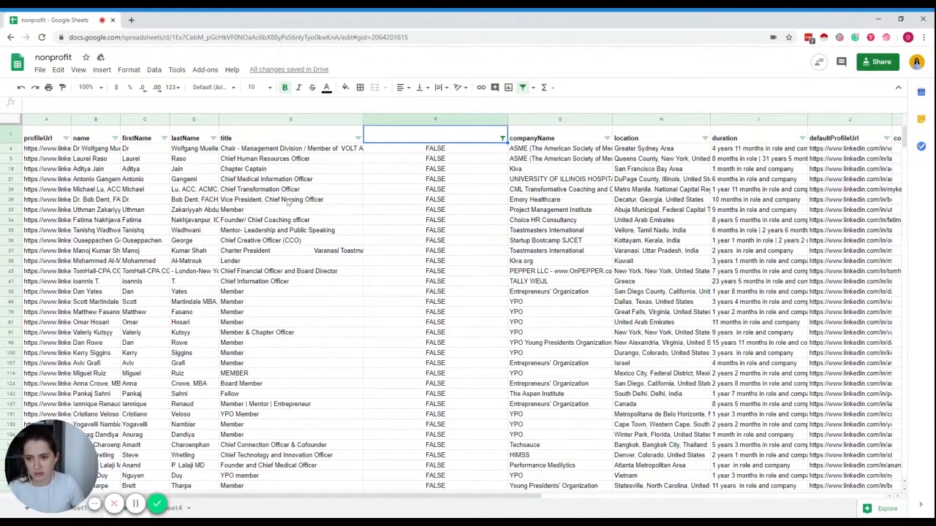
- Review the job titles in the filtered FALSE rows down to the end of the list
scroll(285, 227, down, 5)
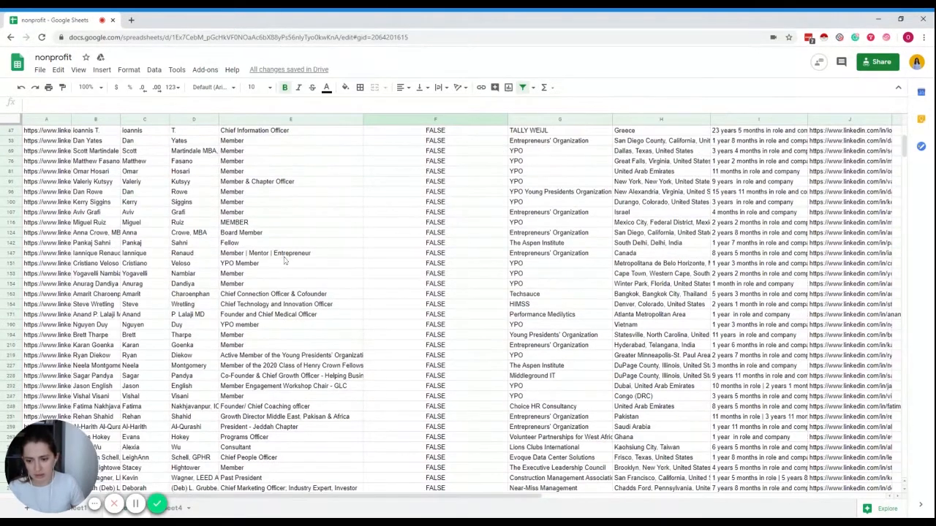
scroll(282, 275, down, 2)
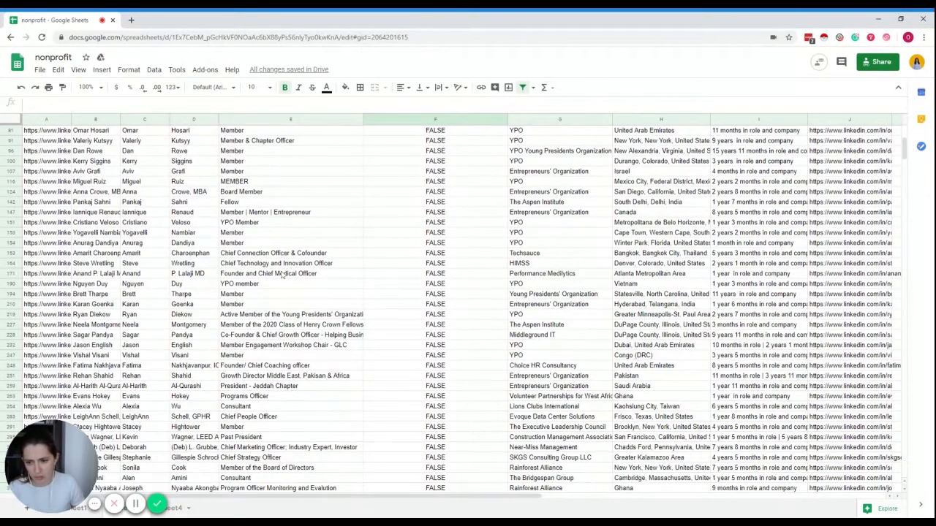
scroll(282, 274, down, 2)
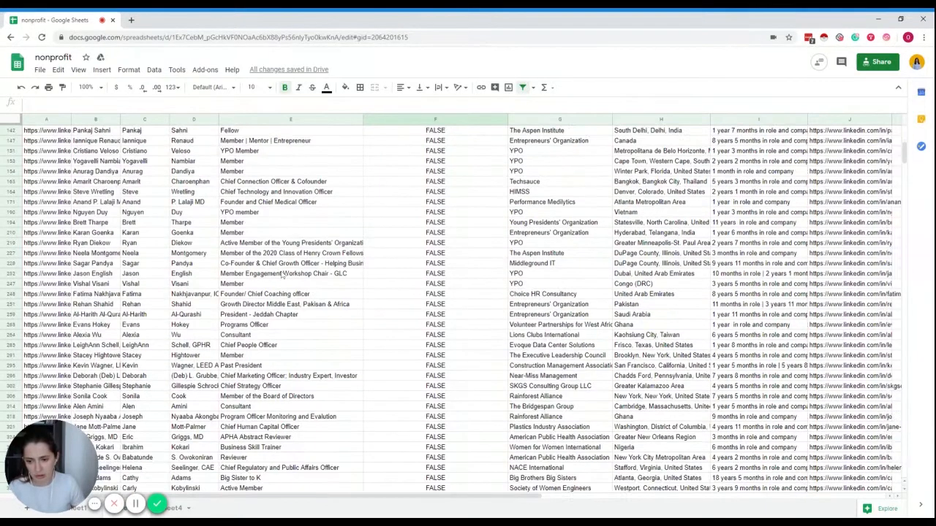
scroll(283, 275, down, 1)
scroll(282, 271, down, 10)
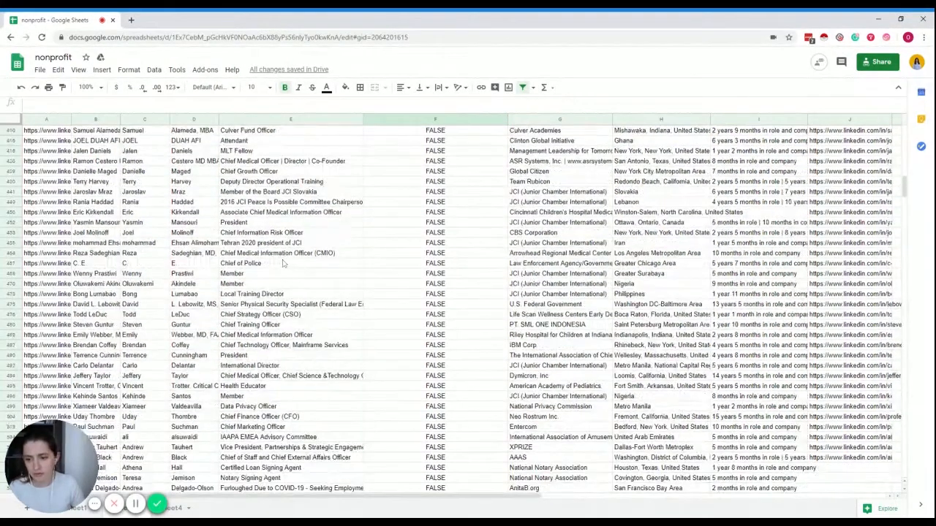
scroll(282, 265, down, 1)
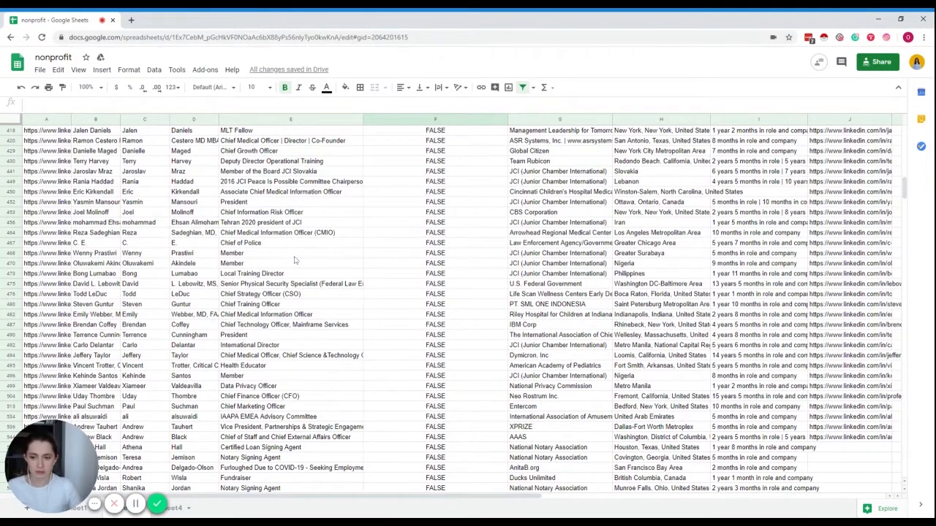
scroll(303, 245, down, 1)
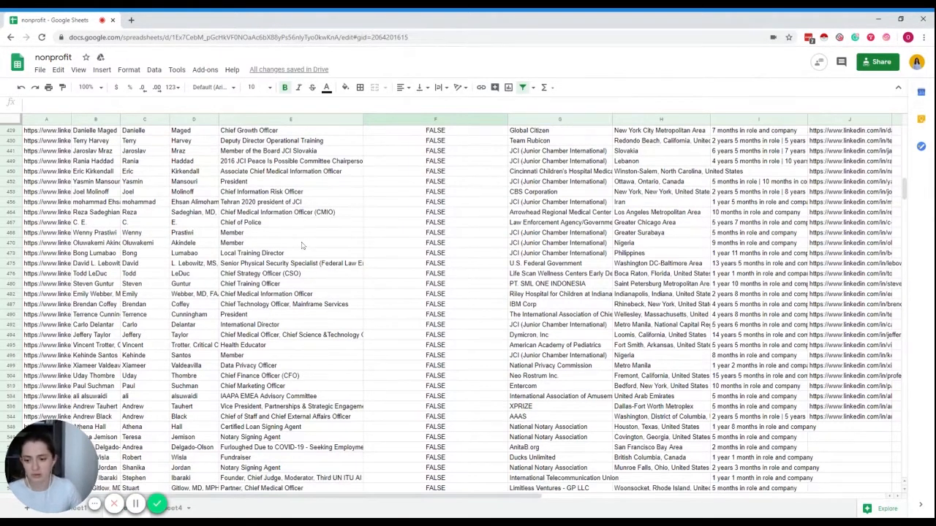
scroll(304, 241, down, 2)
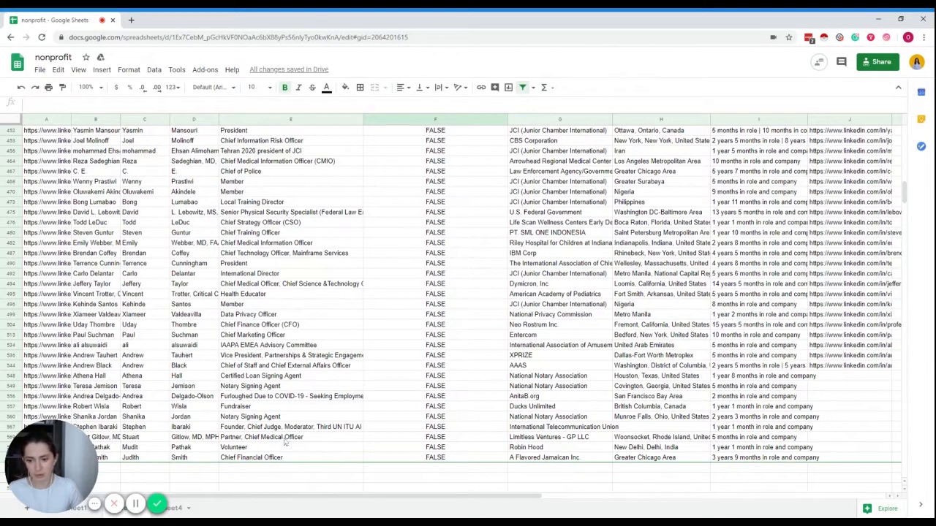
- Delete all the filtered FALSE rows, from row 4 down to row 571
scroll(291, 415, up, 20)
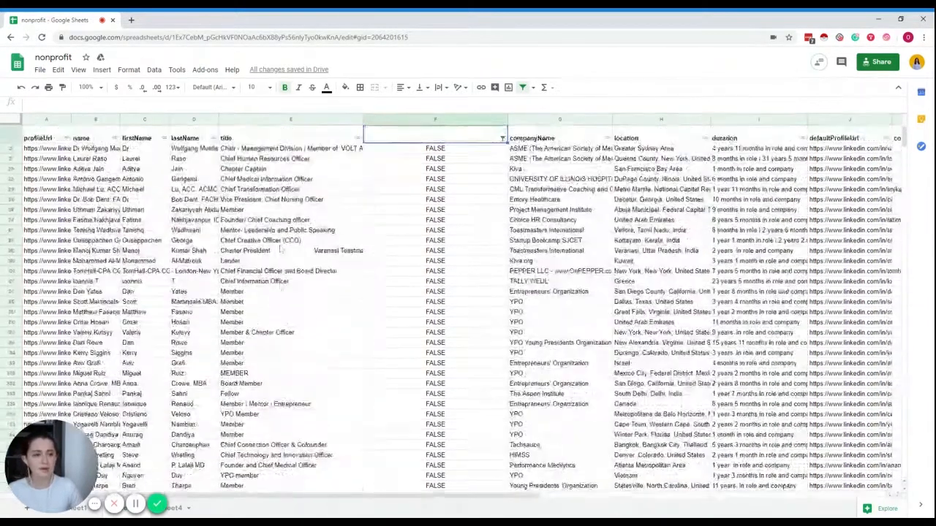
click(11, 149)
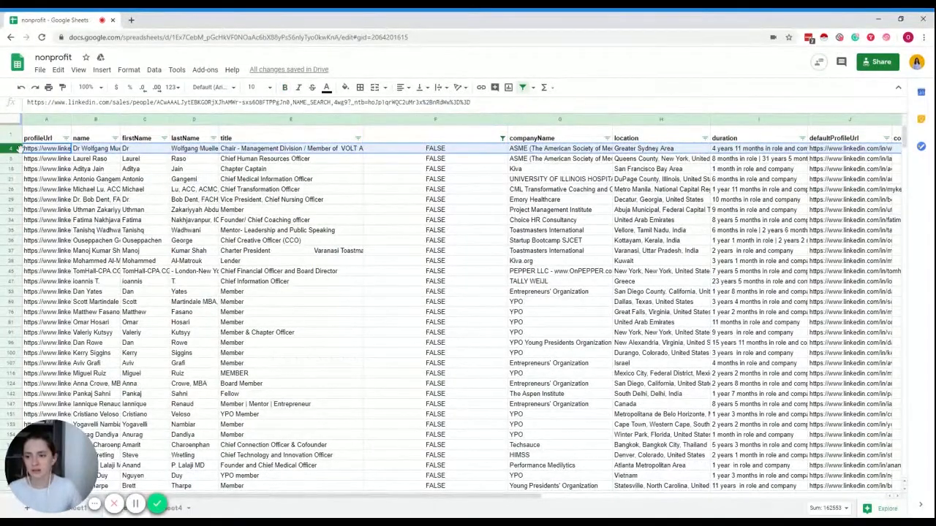
drag(904, 137, 898, 208)
shift+click(11, 356)
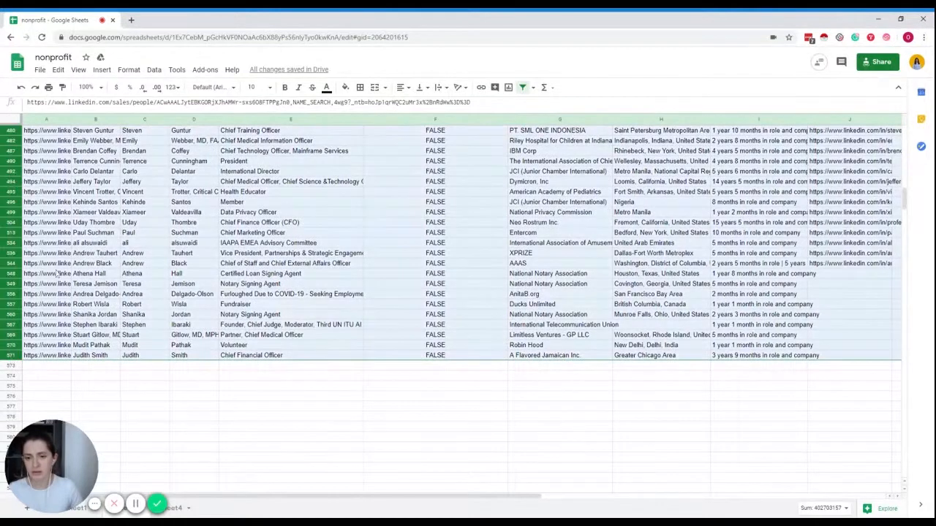
right_click(11, 254)
click(73, 270)
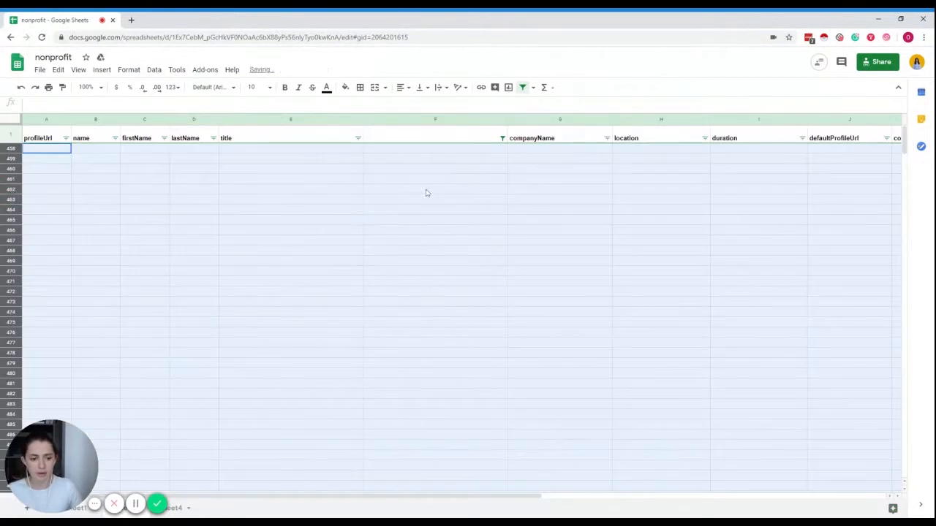
- Reapply the column F filter to show the TRUE rows and widen the title column to fit its longer entries
click(502, 139)
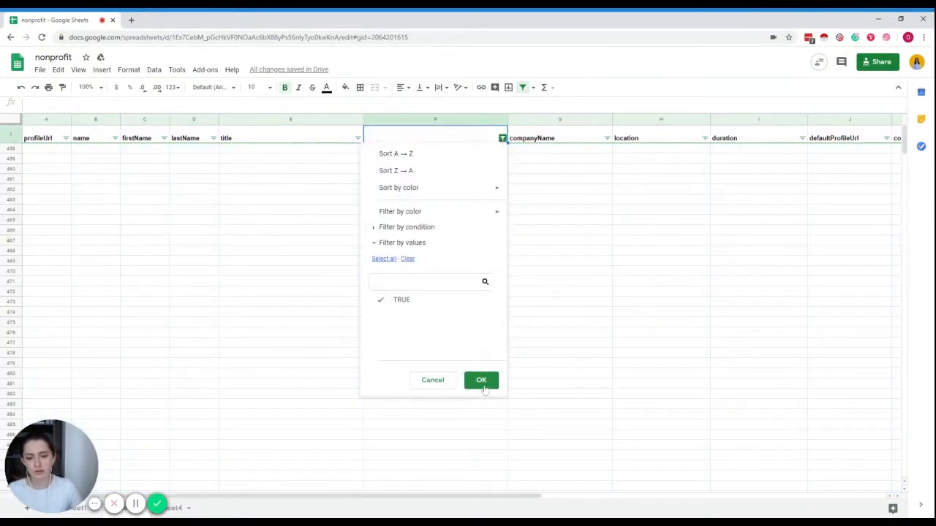
click(483, 385)
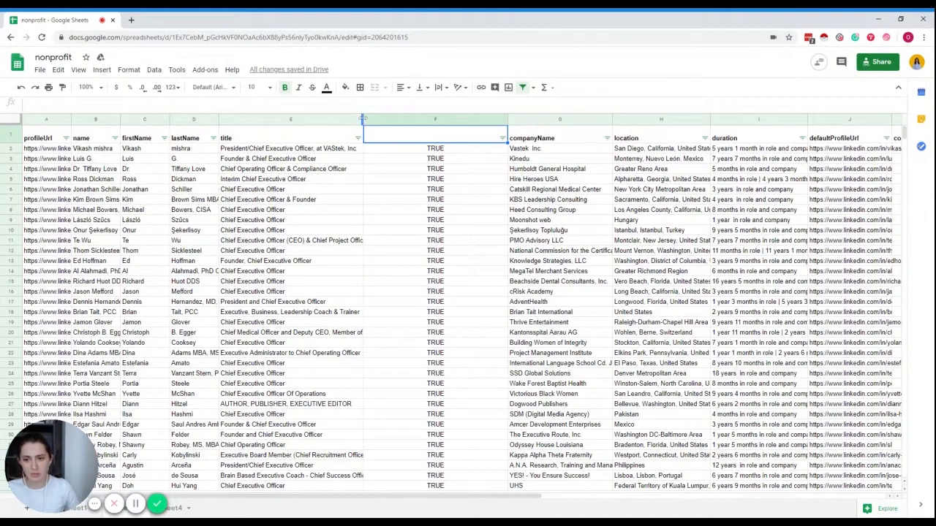
drag(362, 118, 388, 118)
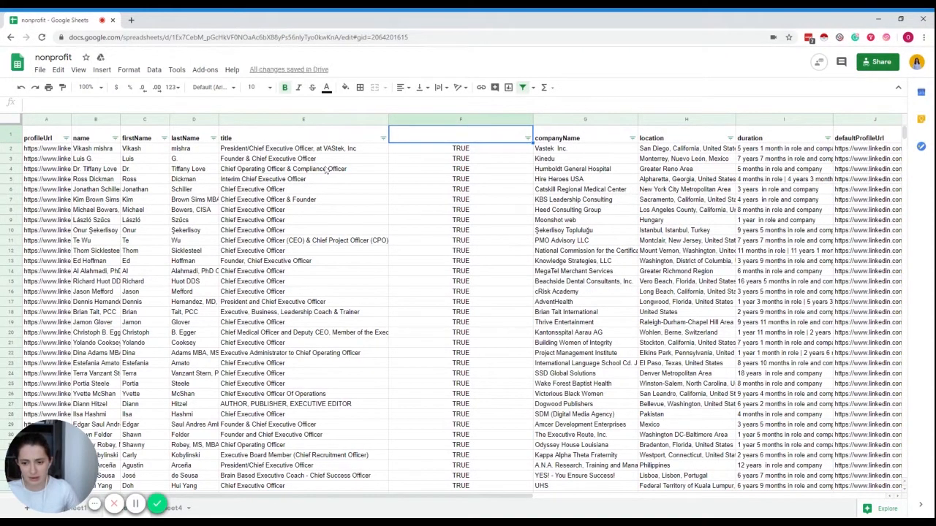
- Review the job titles of the TRUE rows for unwanted roles such as Executive Chairman
scroll(327, 169, down, 1)
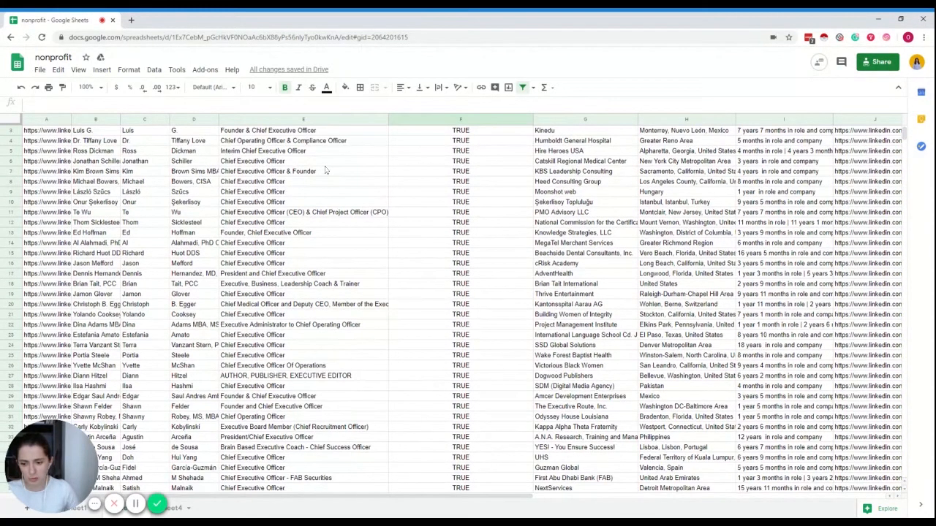
scroll(326, 170, down, 3)
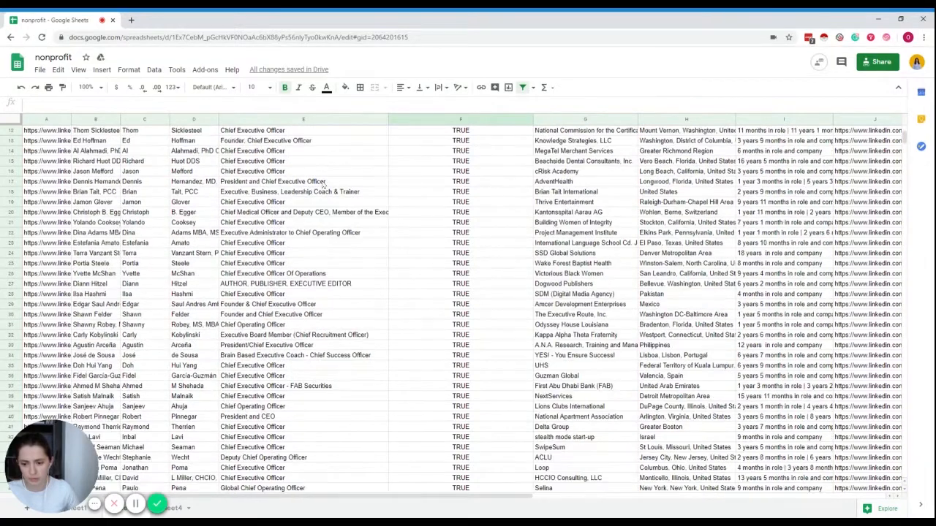
scroll(323, 184, down, 1)
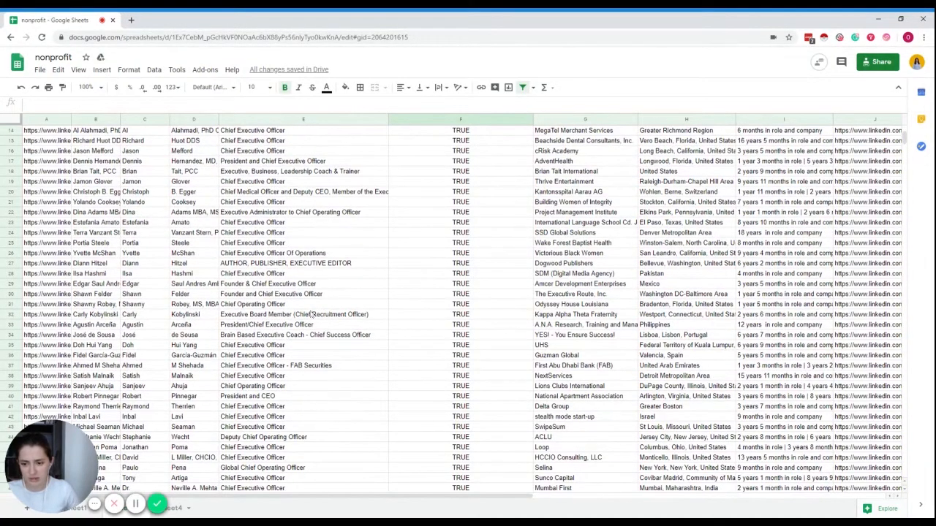
scroll(322, 313, down, 1)
scroll(322, 313, down, 6)
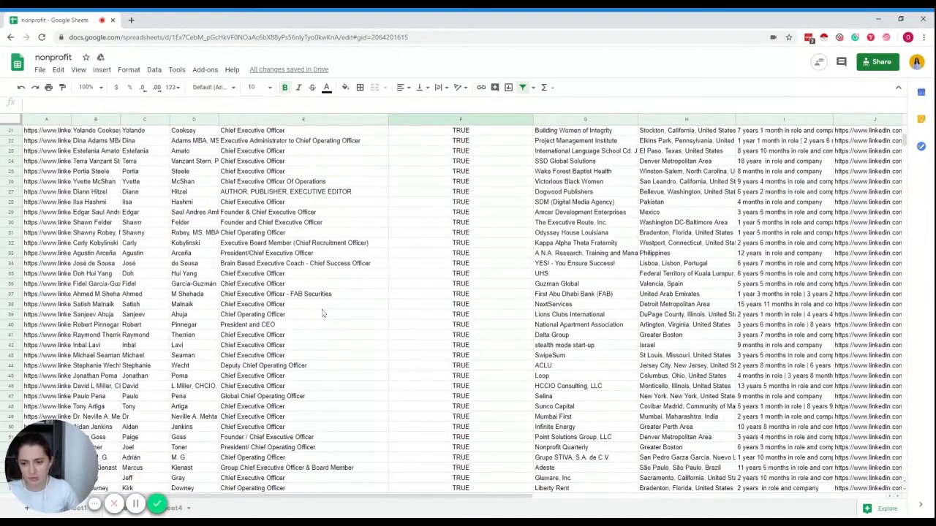
scroll(322, 313, down, 10)
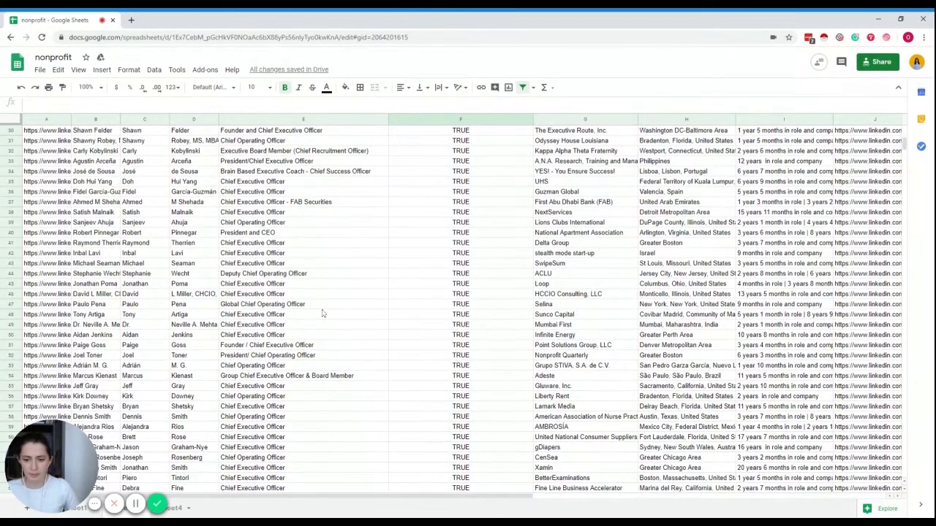
scroll(323, 313, down, 2)
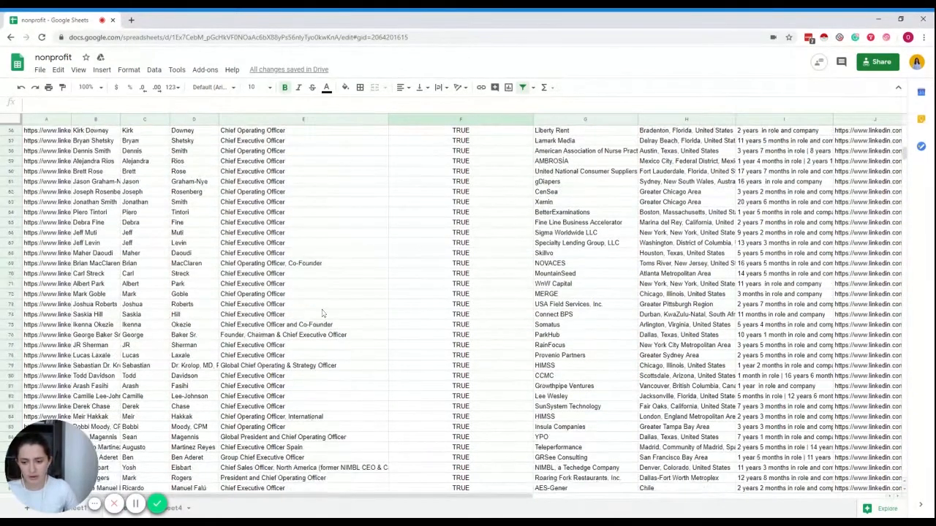
scroll(323, 313, down, 8)
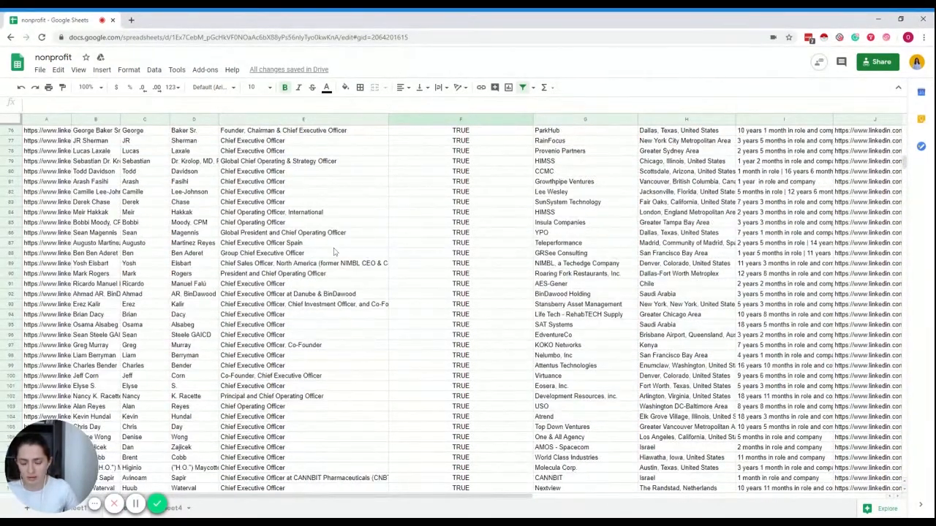
scroll(334, 252, down, 11)
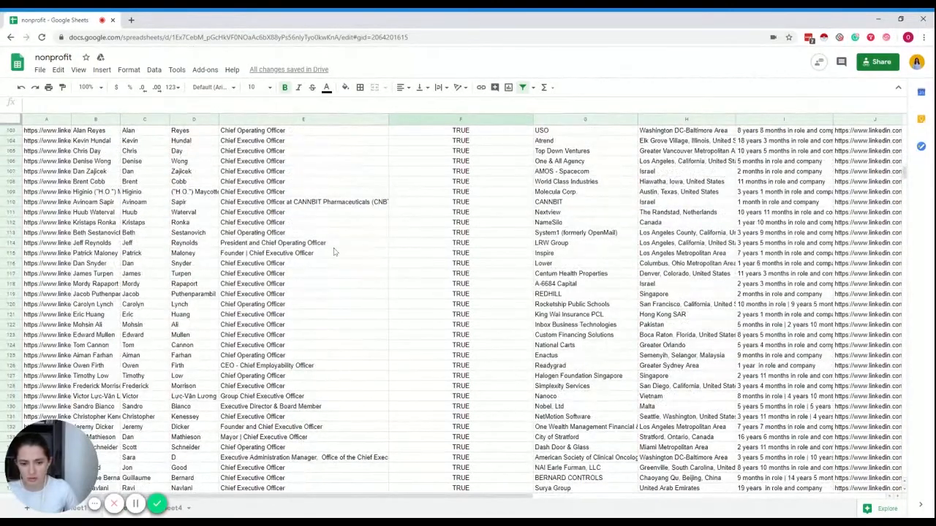
scroll(333, 252, down, 6)
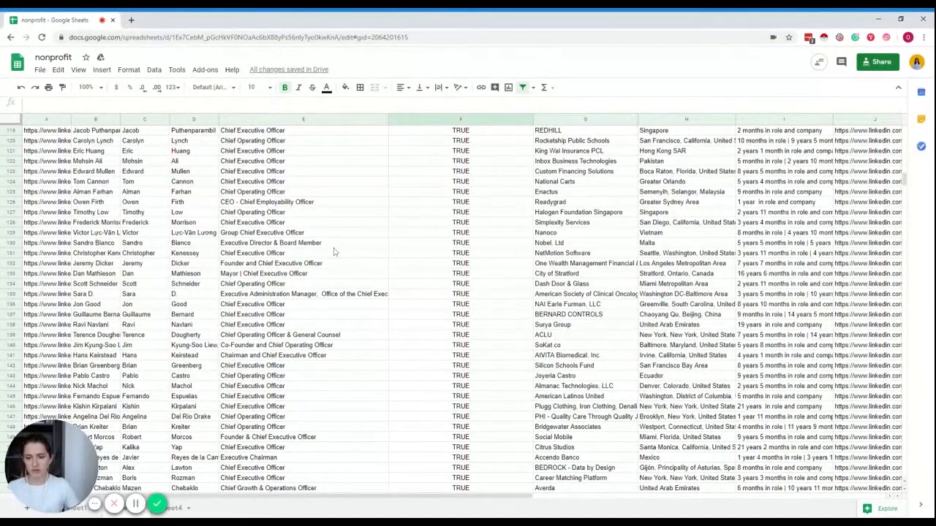
scroll(329, 323, down, 3)
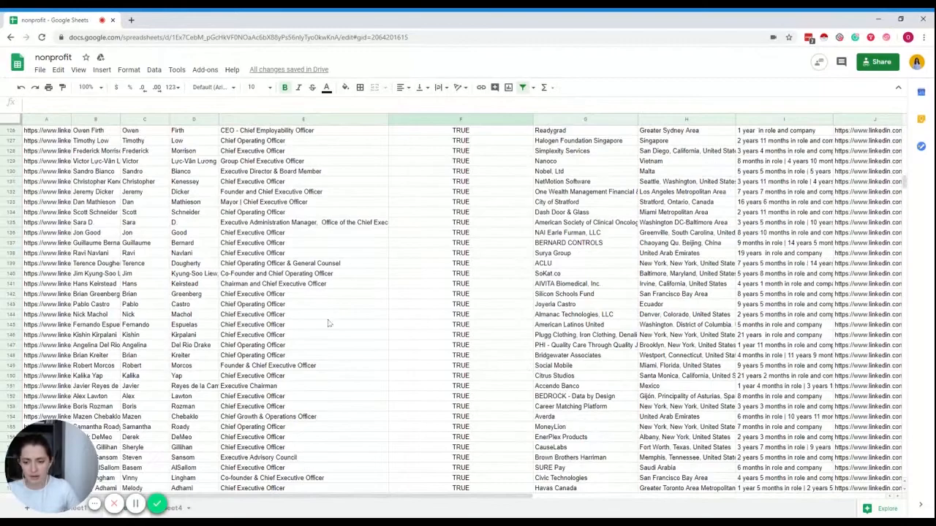
click(264, 388)
- Replace the keyword list in the F2 formula with the single keyword "chairman"
scroll(391, 368, up, 20)
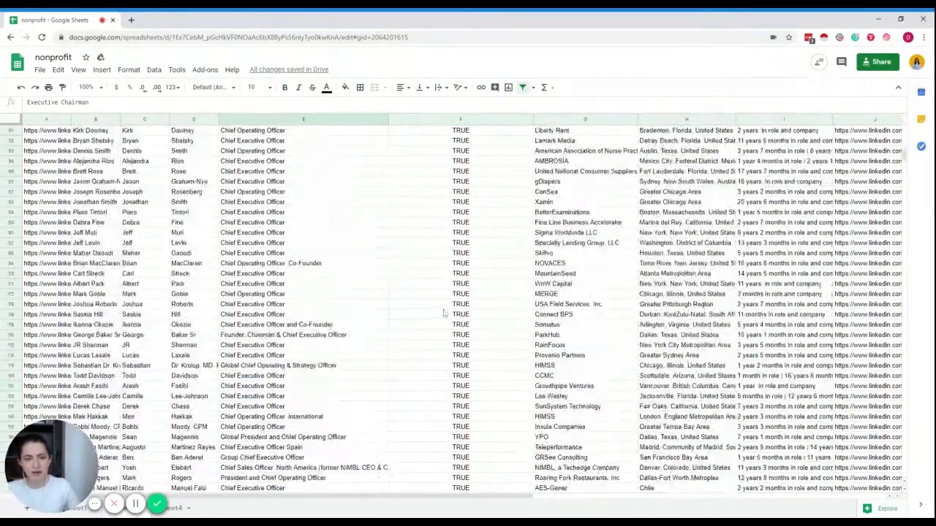
click(483, 149)
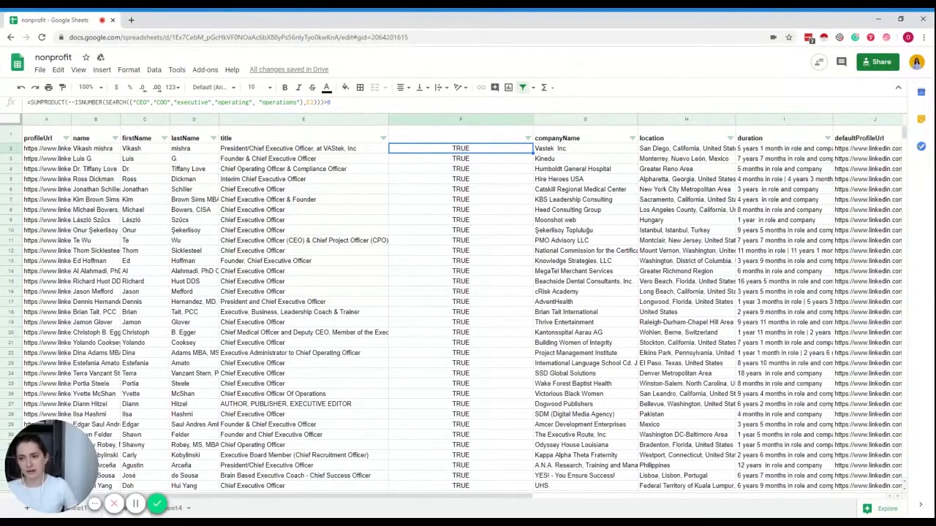
drag(136, 102, 297, 102)
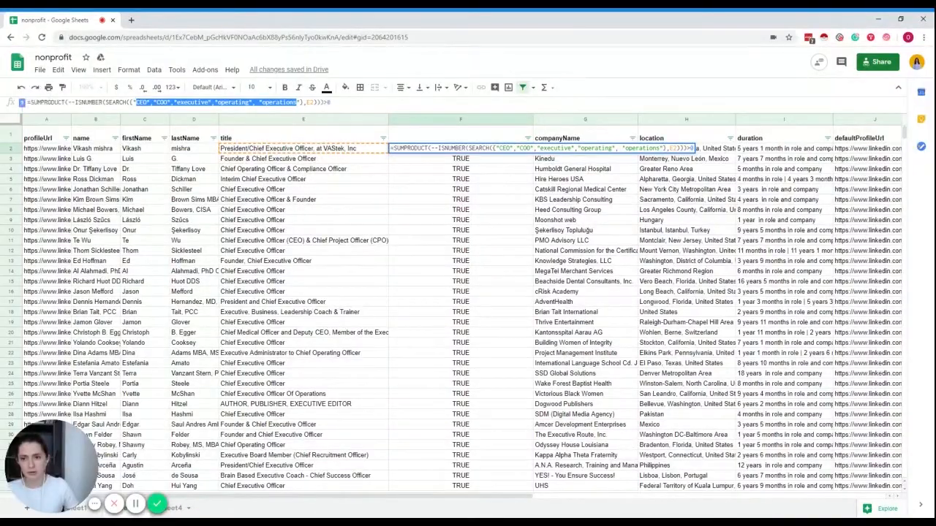
text("chairman")
key(Return)
- Copy the chairman formula from F2 down column F to the last data row
scroll(499, 232, down, 10)
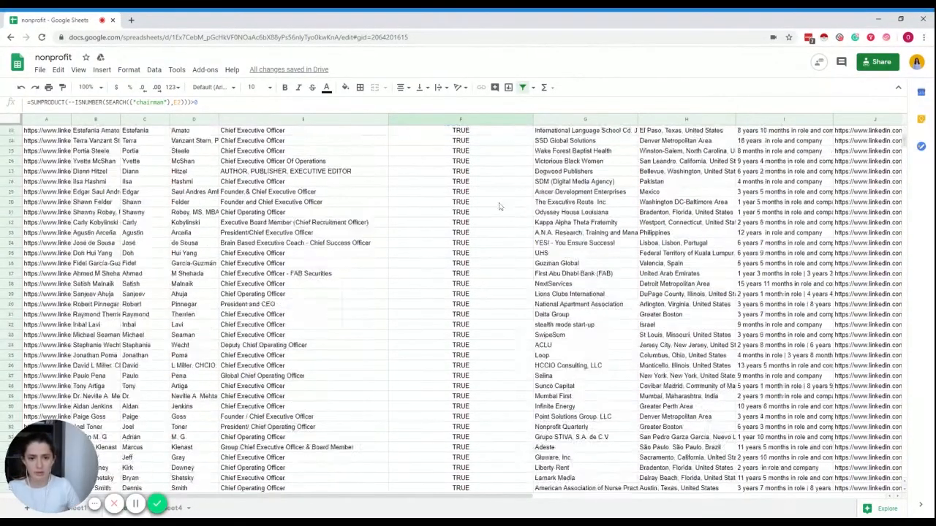
scroll(500, 233, down, 15)
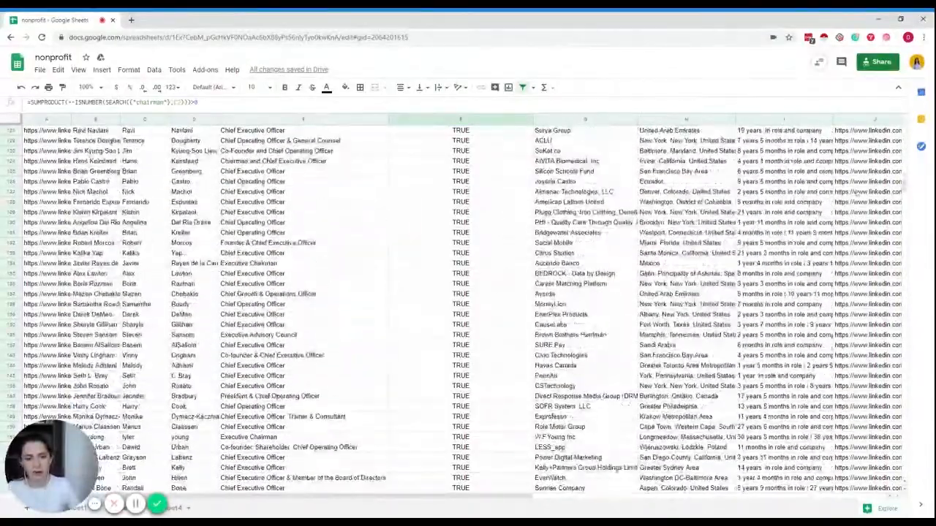
drag(904, 188, 905, 307)
scroll(564, 298, up, 20)
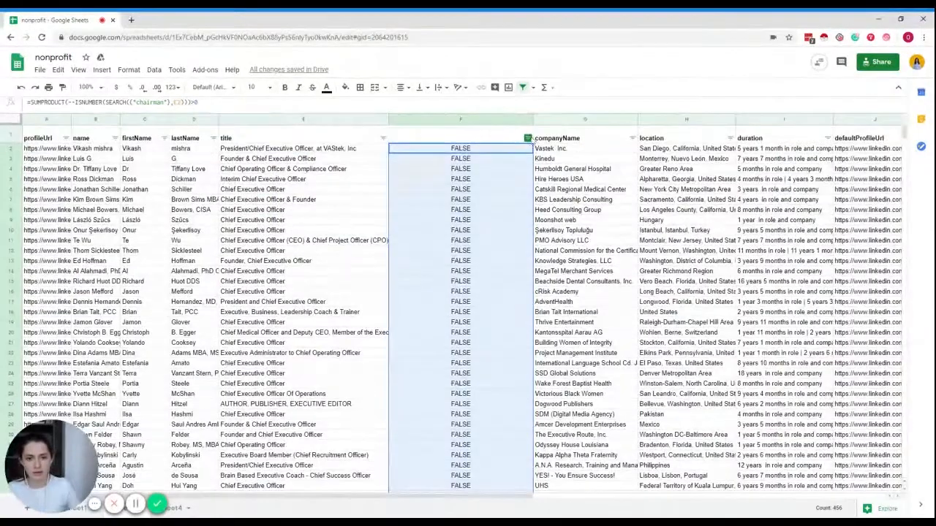
- Filter column F to show only the rows with the value TRUE
click(528, 139)
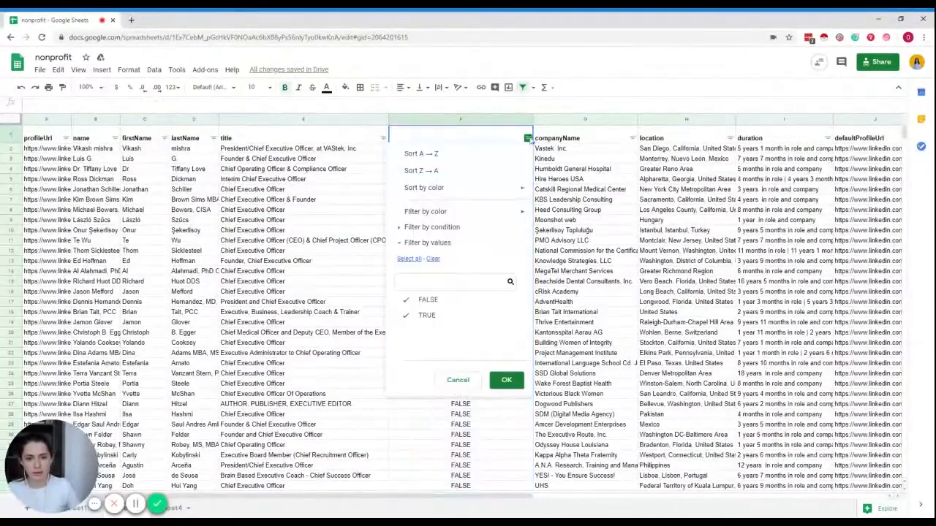
click(429, 300)
click(504, 380)
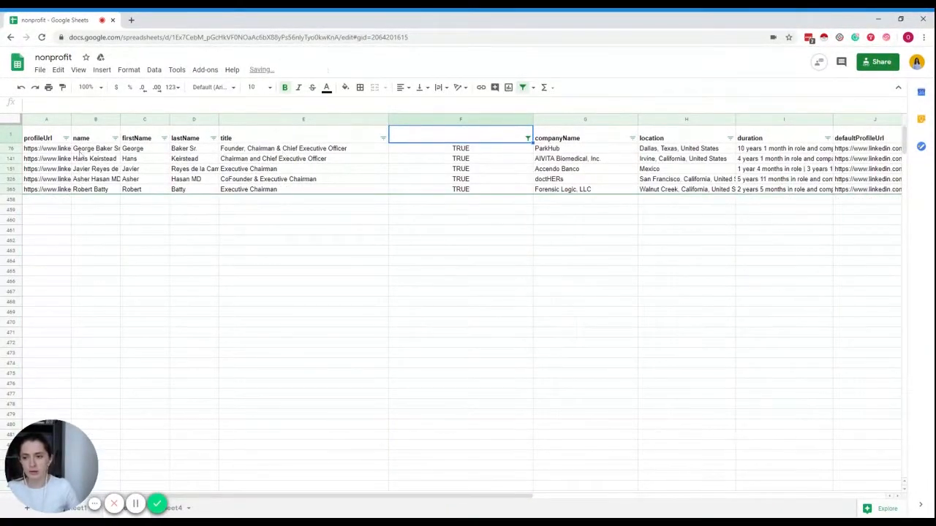
- Delete the four filtered chairman rows below row 76, keeping the Founder, Chairman & Chief Executive Officer row
drag(14, 151, 12, 187)
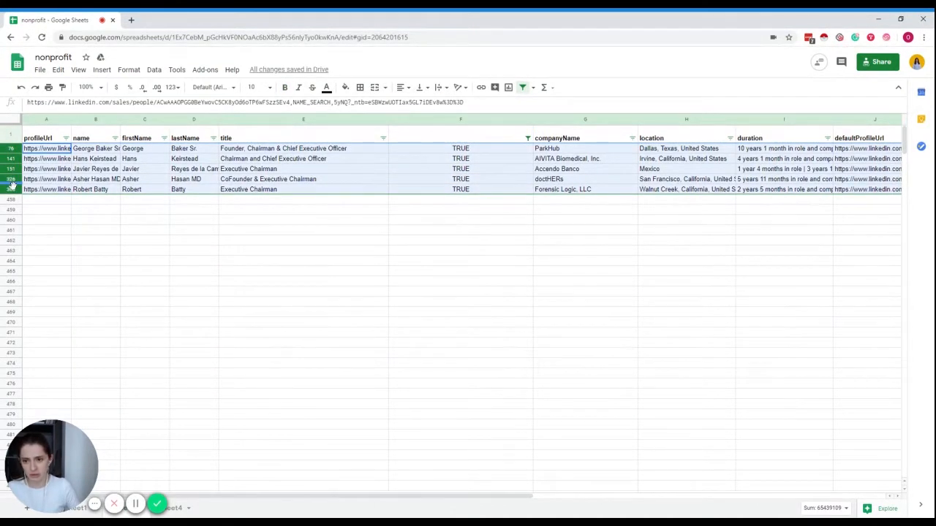
click(305, 149)
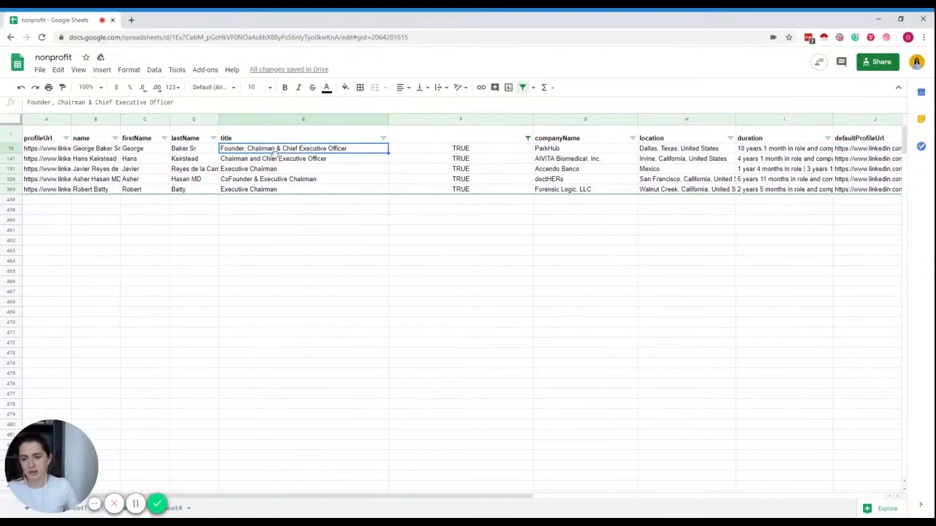
drag(17, 160, 14, 190)
right_click(19, 164)
click(52, 273)
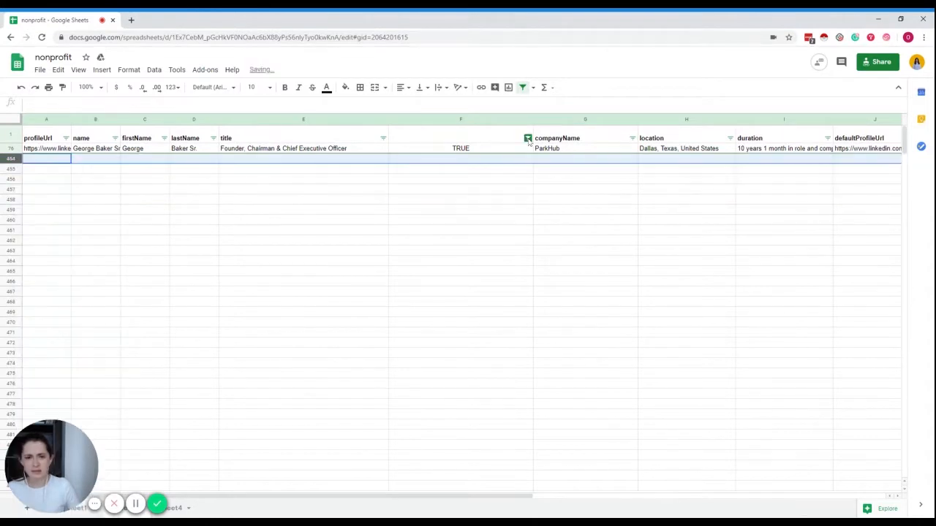
- Select all values in the column F filter to show every row, and delete the helper column F
click(528, 139)
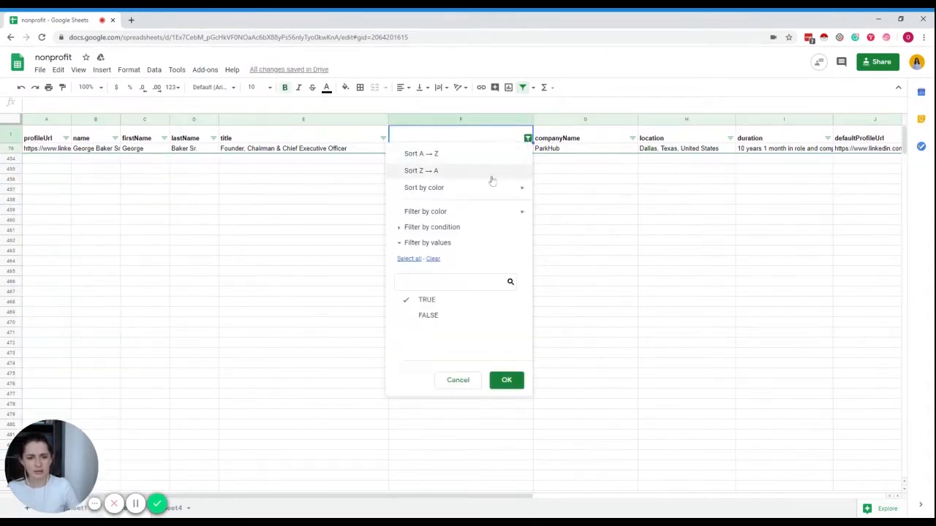
click(409, 259)
click(507, 380)
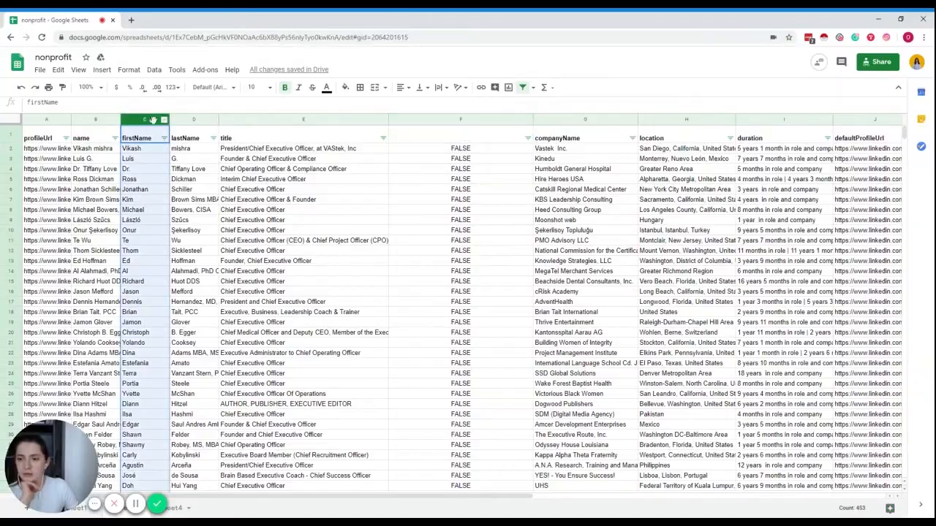
right_click(481, 119)
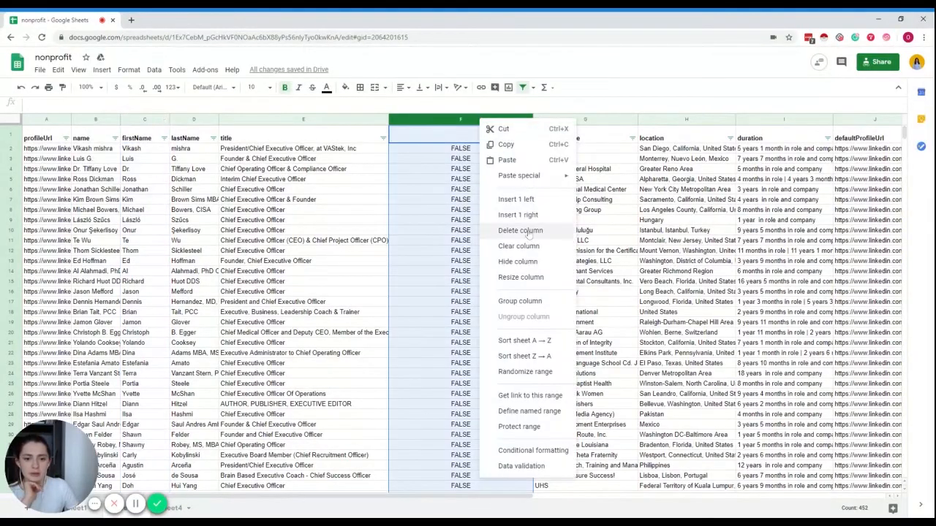
click(530, 230)
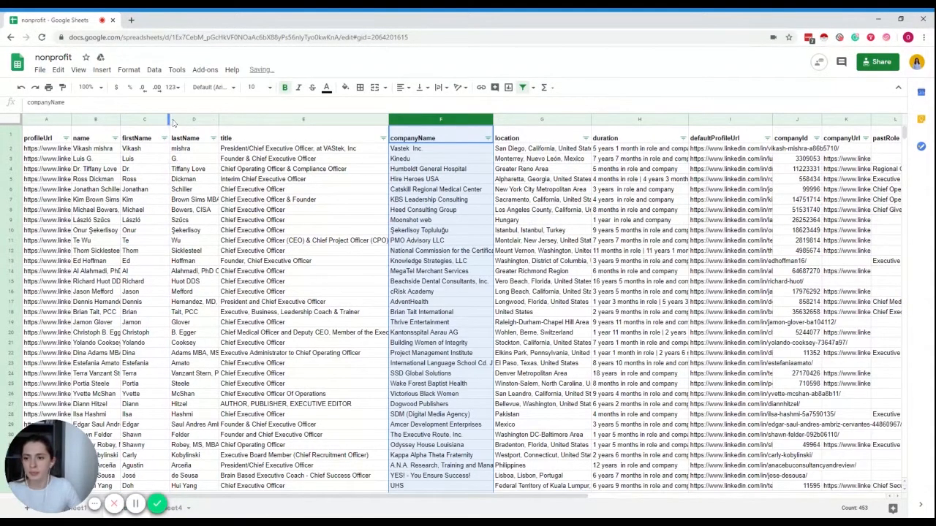
- Widen the firstName column and filter it to rows whose text contains a period
drag(168, 119, 235, 119)
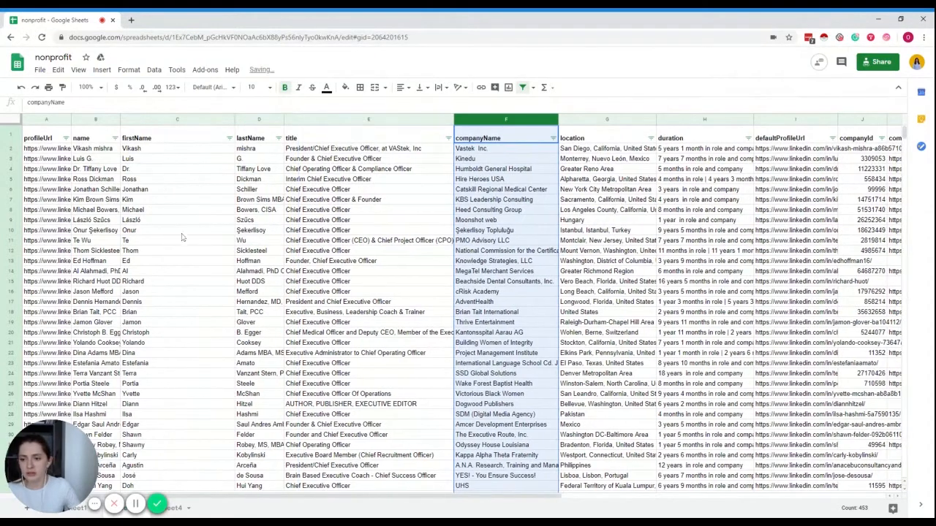
click(229, 139)
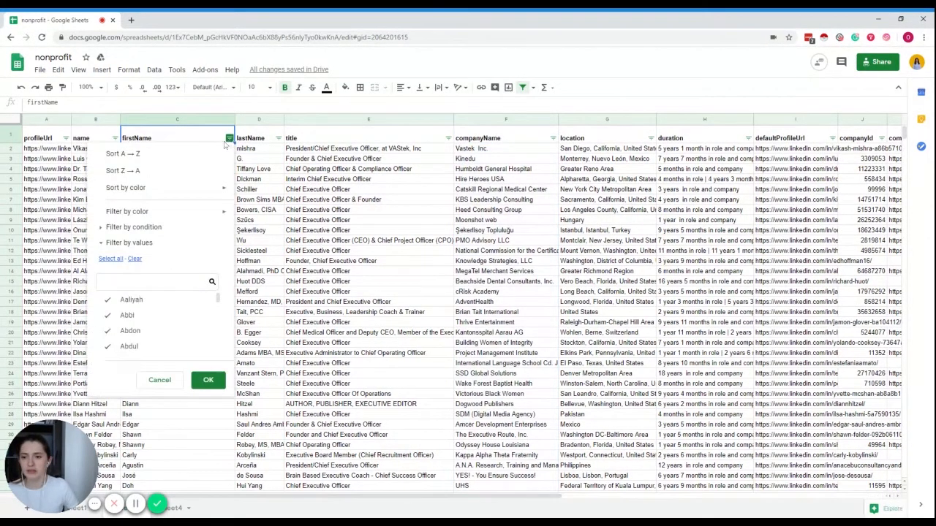
click(160, 228)
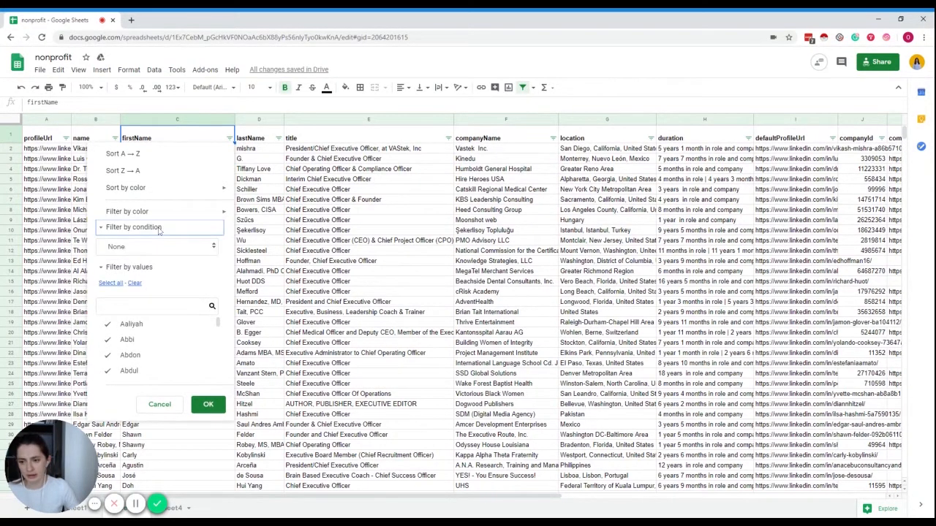
click(158, 250)
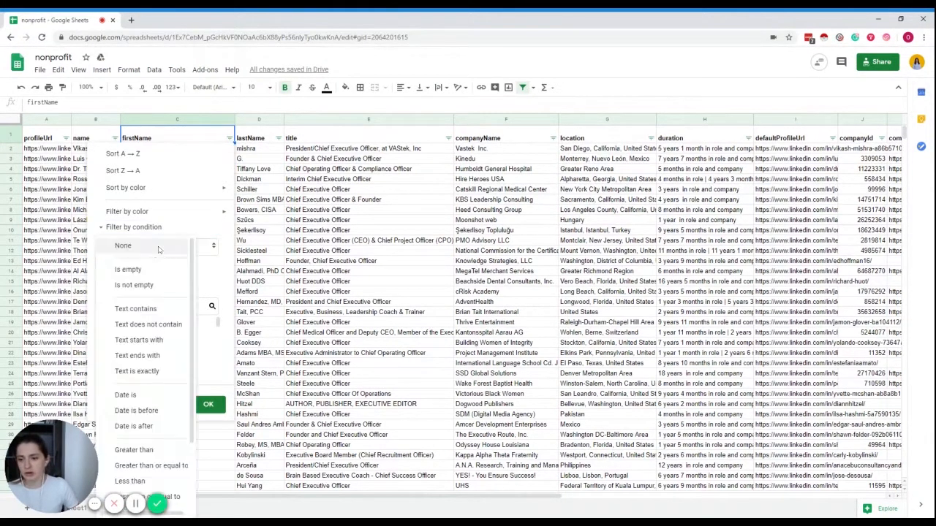
click(130, 304)
text(.)
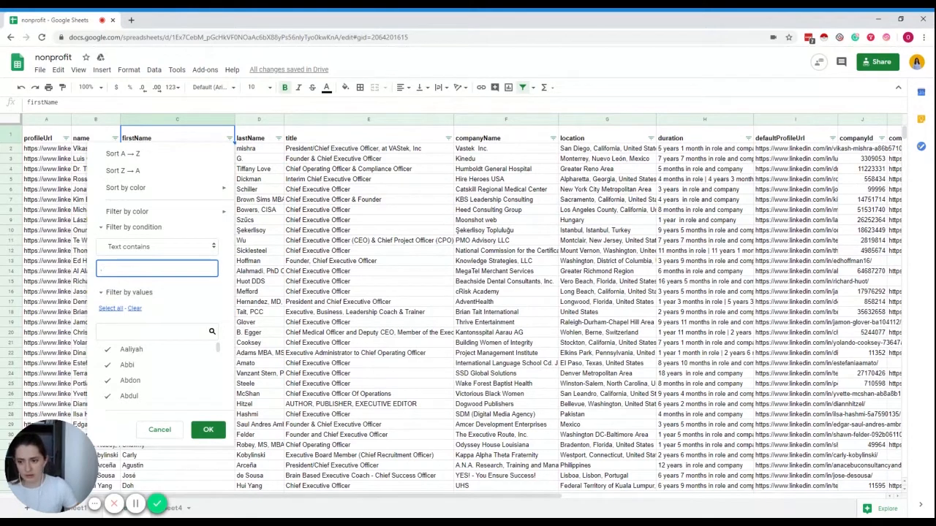
key(Return)
- Widen the name column so the full names of the filtered rows fit
click(188, 152)
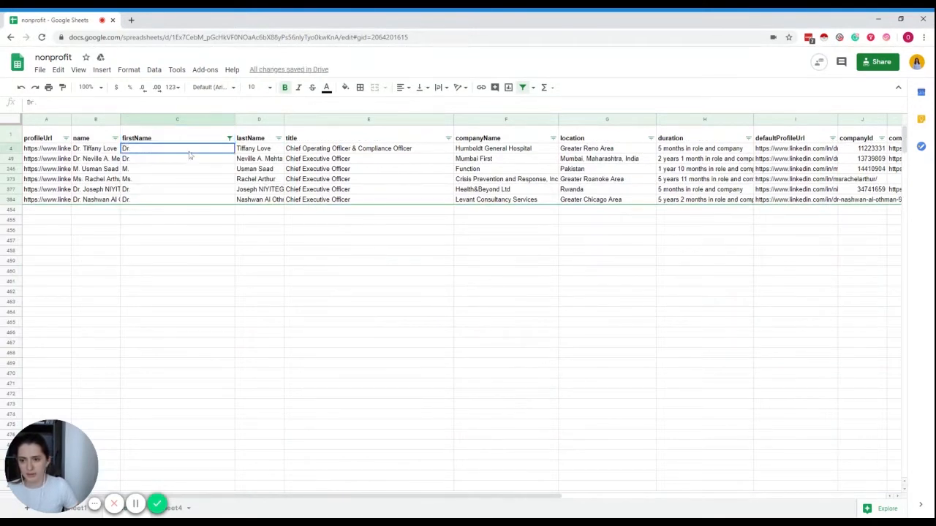
drag(188, 155, 193, 201)
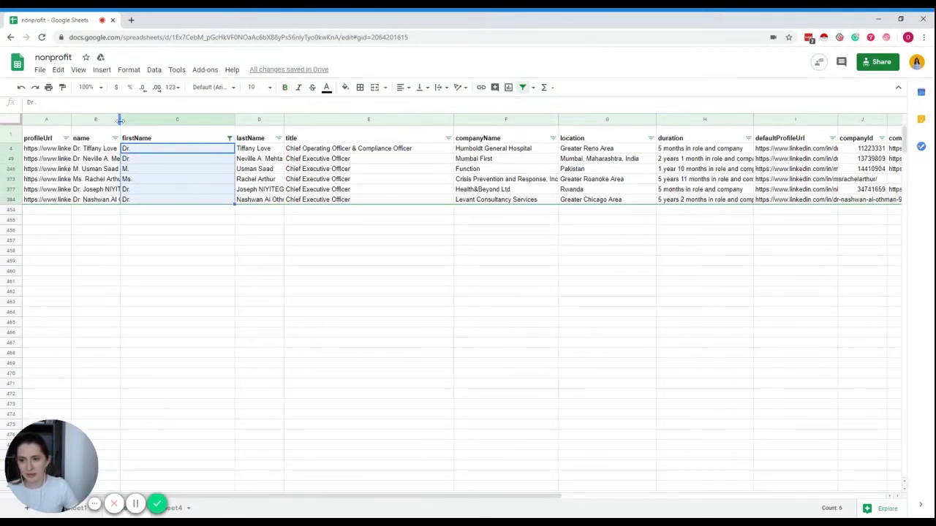
drag(120, 122, 150, 121)
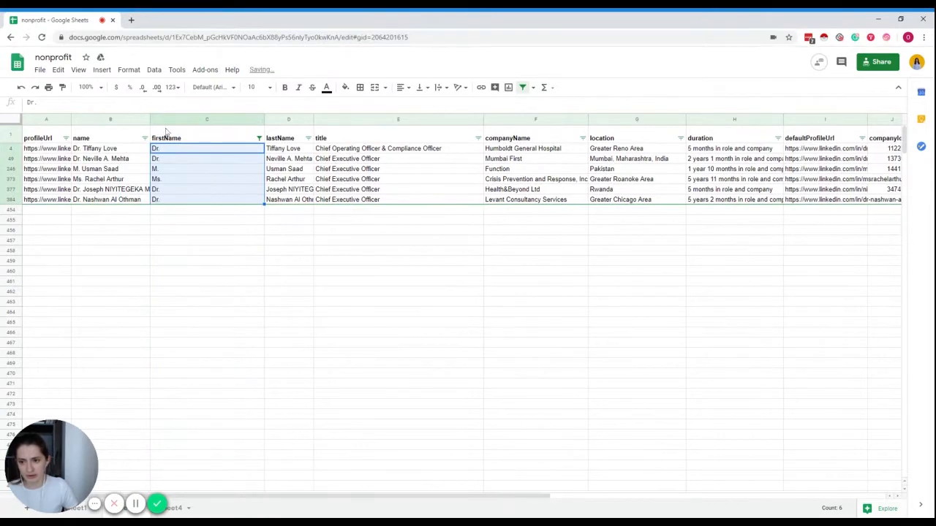
- In the Humboldt General Hospital row, move the first name out of lastName into firstName, replacing "Dr."
click(87, 149)
click(284, 150)
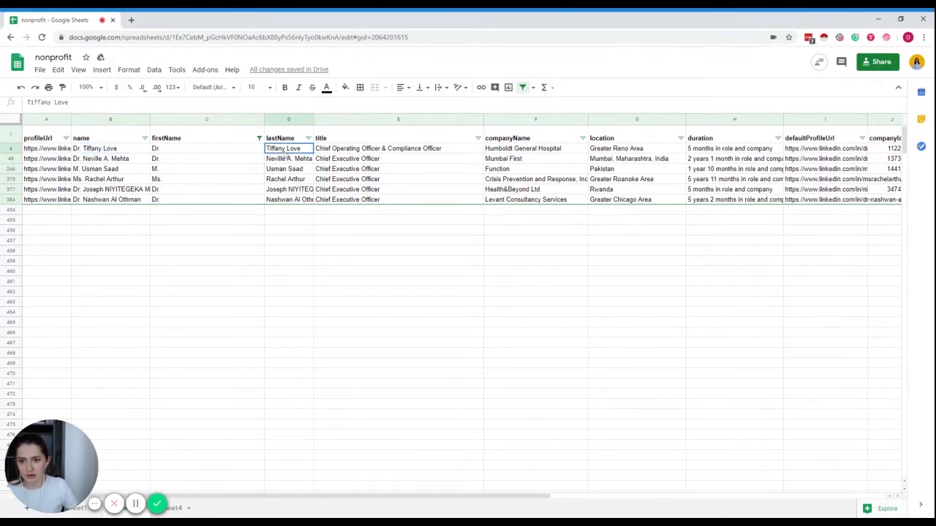
double_click(277, 149)
key(ctrl+c)
key(BackSpace)
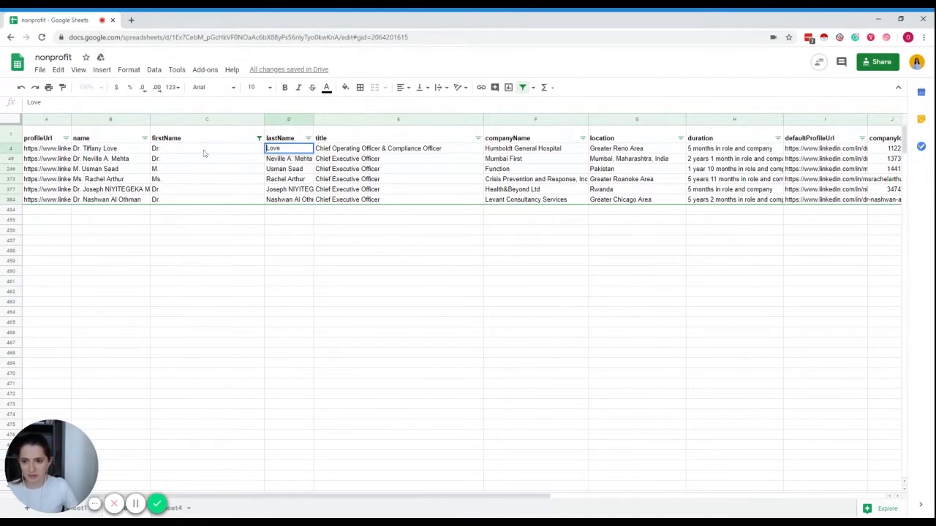
click(205, 151)
key(ctrl+v)
- In the Mumbai First row, move the first name from lastName into firstName, replacing "Dr."
click(212, 159)
click(279, 159)
double_click(278, 158)
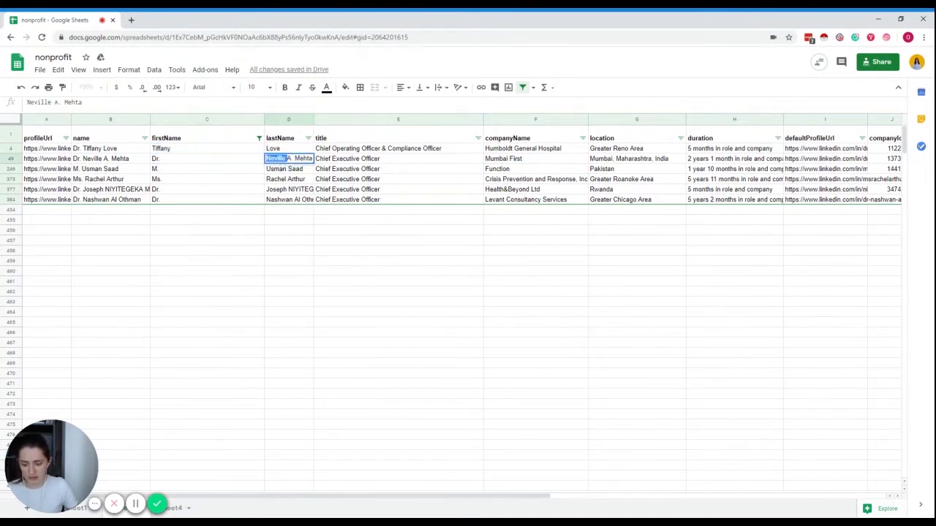
key(ctrl+x)
click(214, 160)
key(ctrl+v)
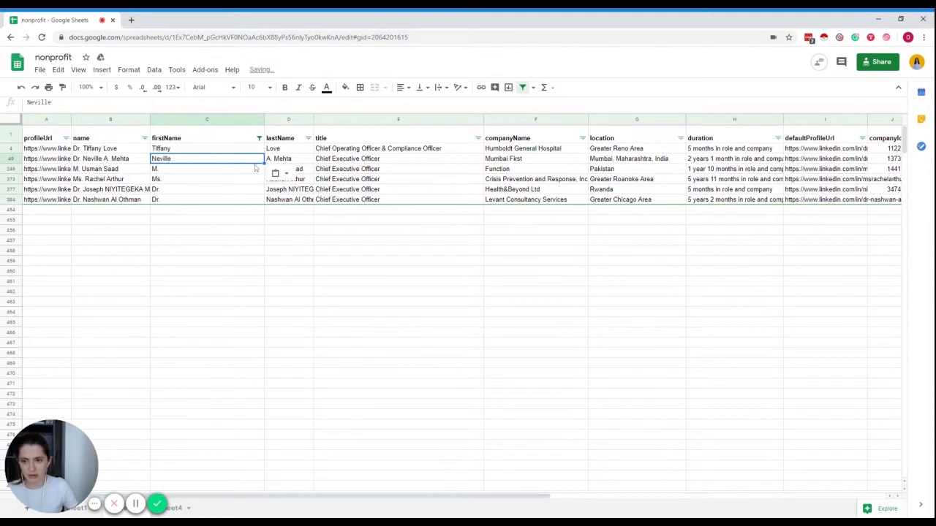
- In the row for the company Function, move the first name from lastName into firstName, replacing "M."
click(232, 172)
click(278, 170)
double_click(277, 170)
key(ctrl+x)
click(230, 171)
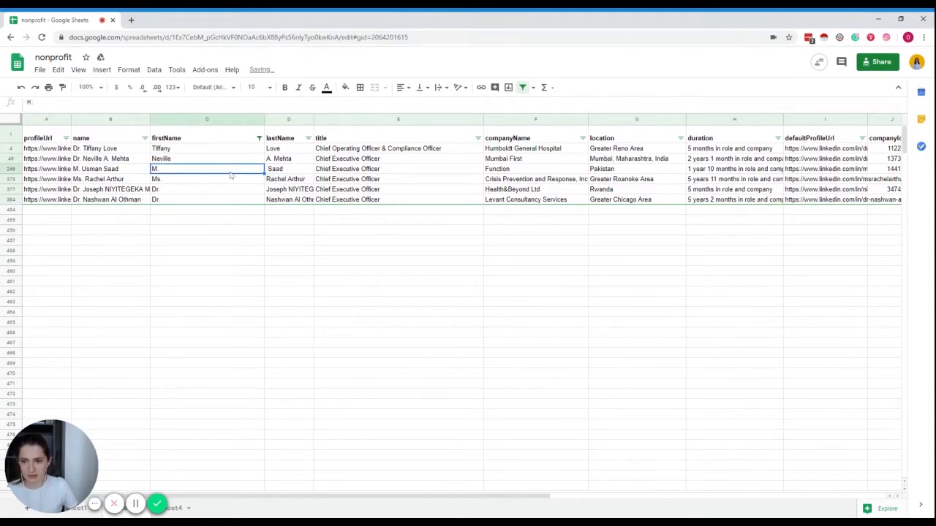
key(ctrl+v)
- In the Crisis Prevention and Response row, move the first name from lastName into firstName, replacing "Ms."
click(239, 181)
click(285, 180)
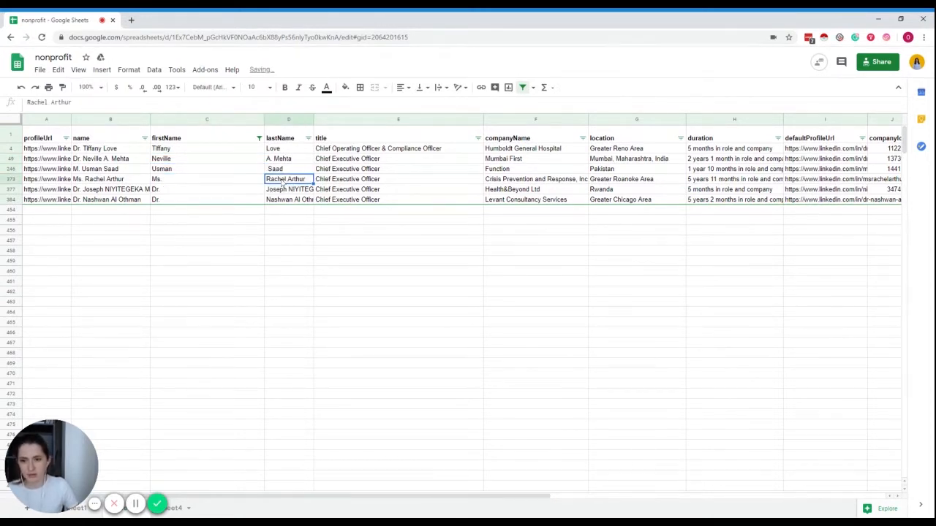
double_click(283, 180)
double_click(278, 180)
key(ctrl+x)
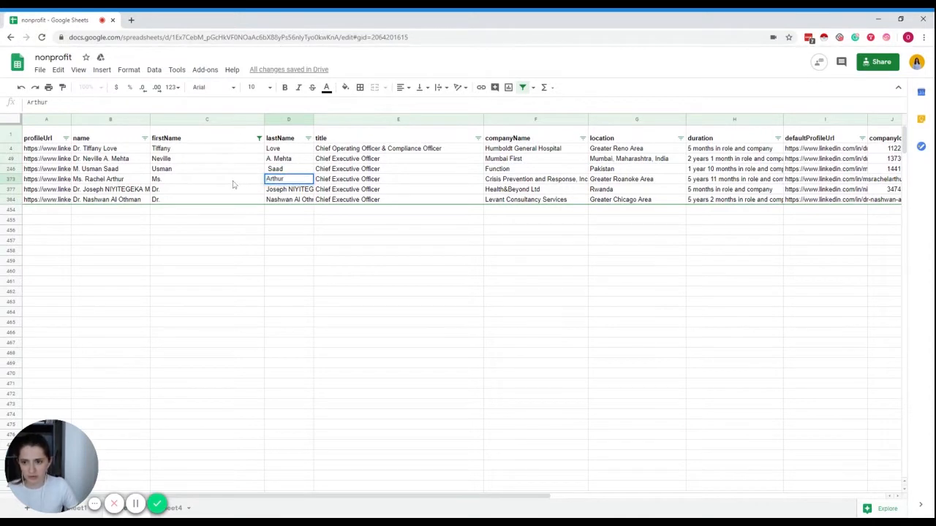
click(233, 184)
key(ctrl+v)
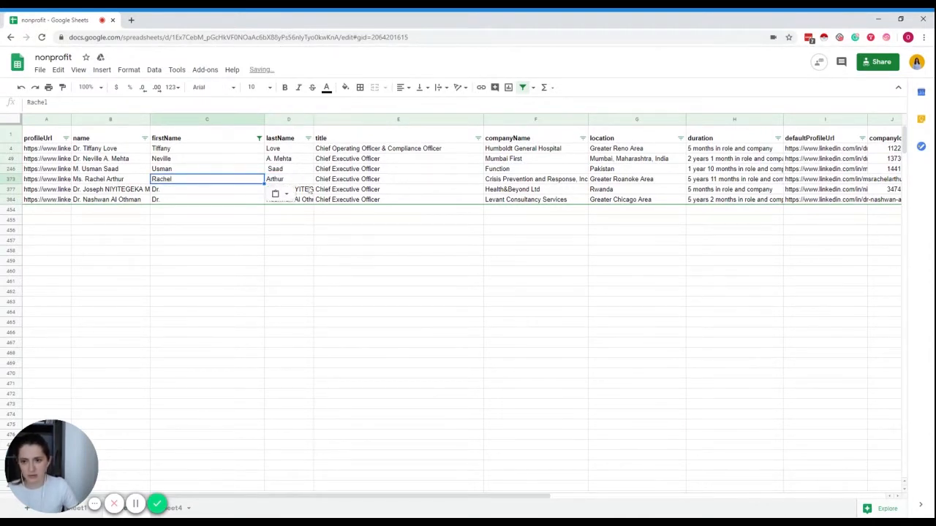
- In the Health&Beyond Ltd and Levant Consultancy Services rows, move the first names from lastName into firstName, replacing "Dr."
click(283, 190)
double_click(283, 190)
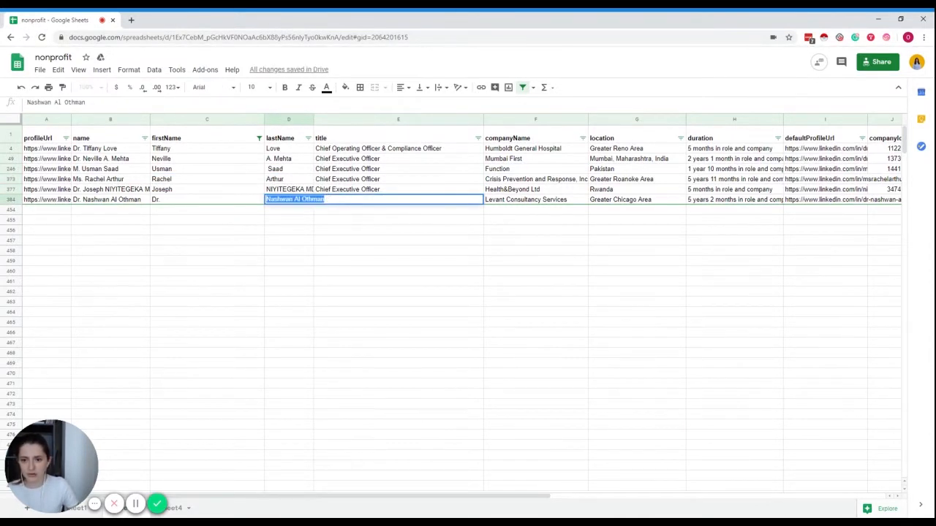
click(295, 199)
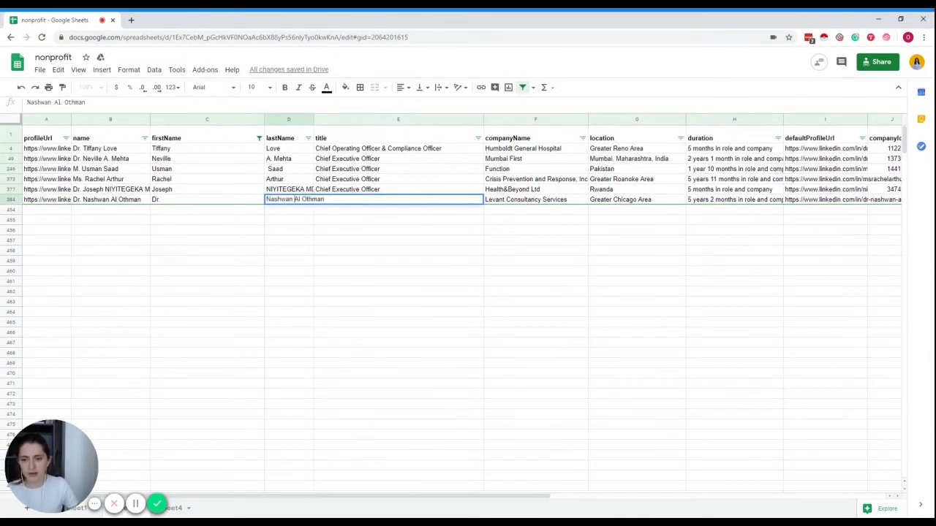
drag(293, 200, 257, 206)
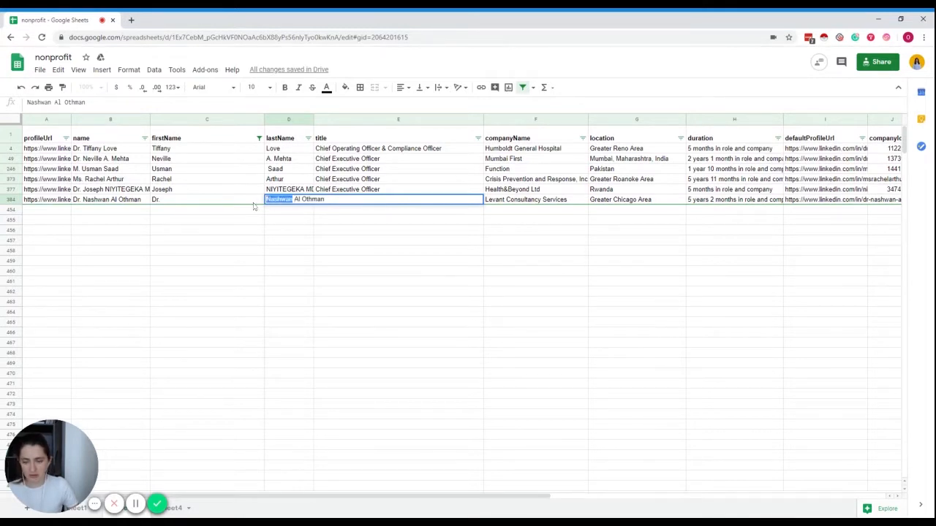
key(ctrl+x)
click(226, 201)
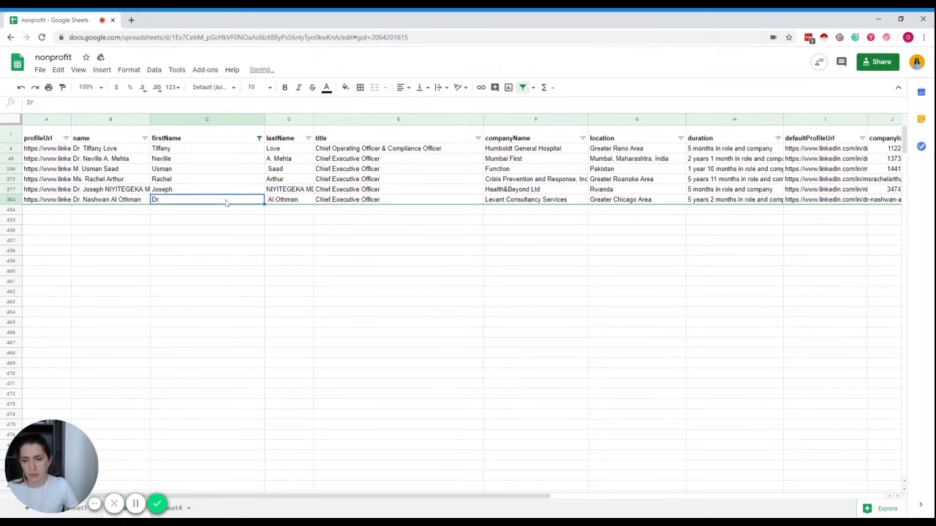
key(ctrl+v)
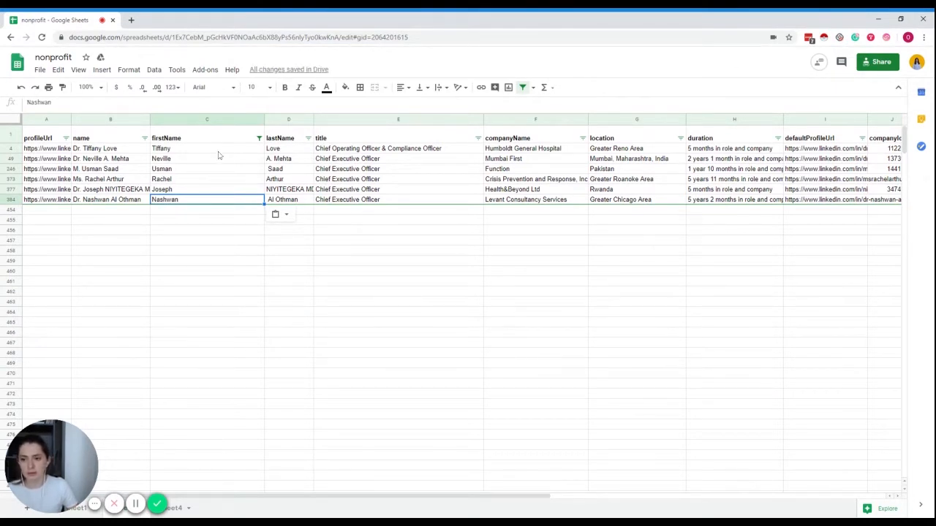
- Check the firstName column for stray symbols by changing its text-contains filter to "/"
click(258, 138)
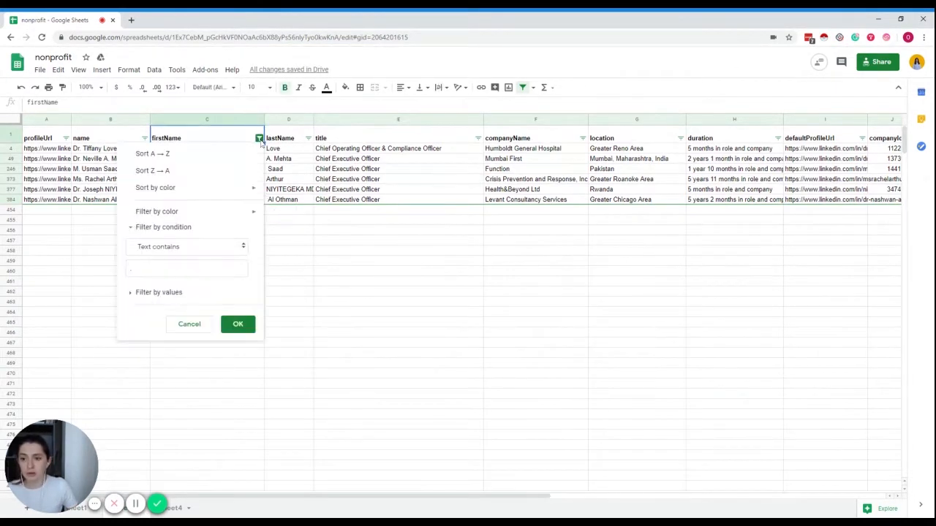
click(198, 267)
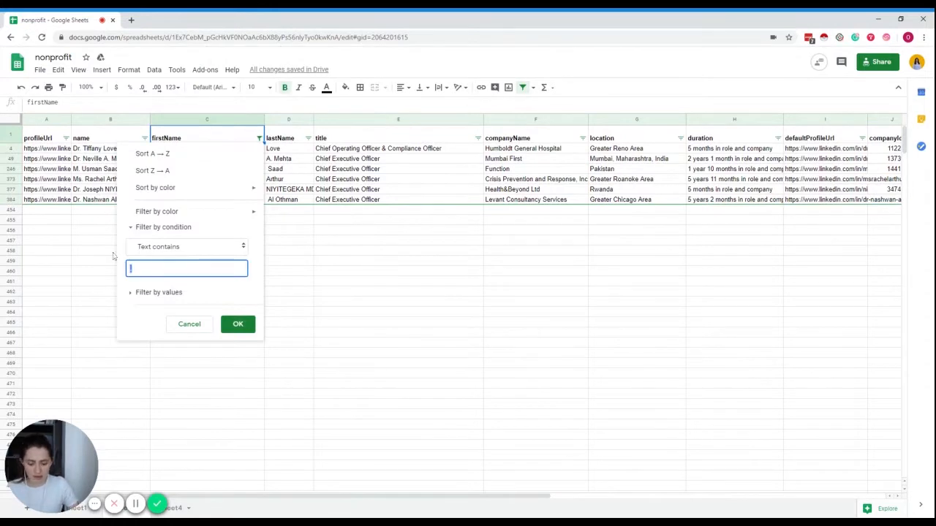
click(237, 324)
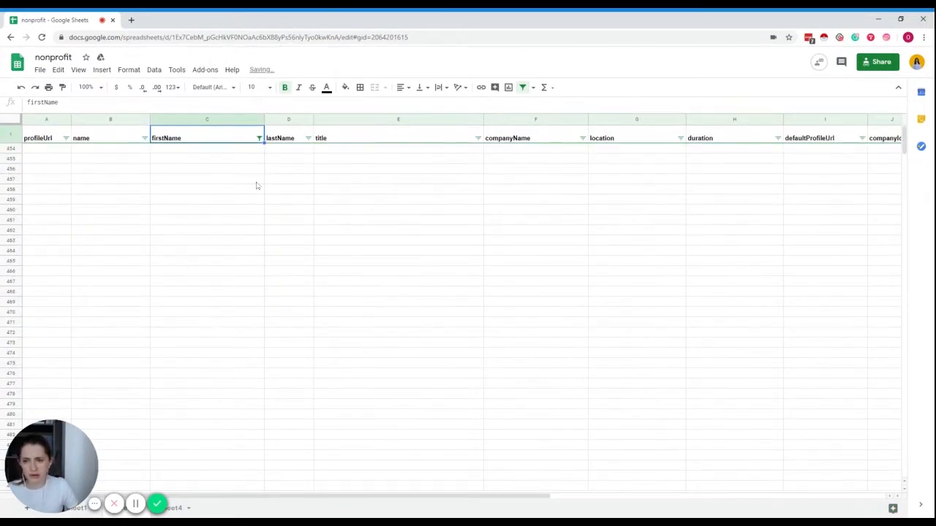
click(259, 139)
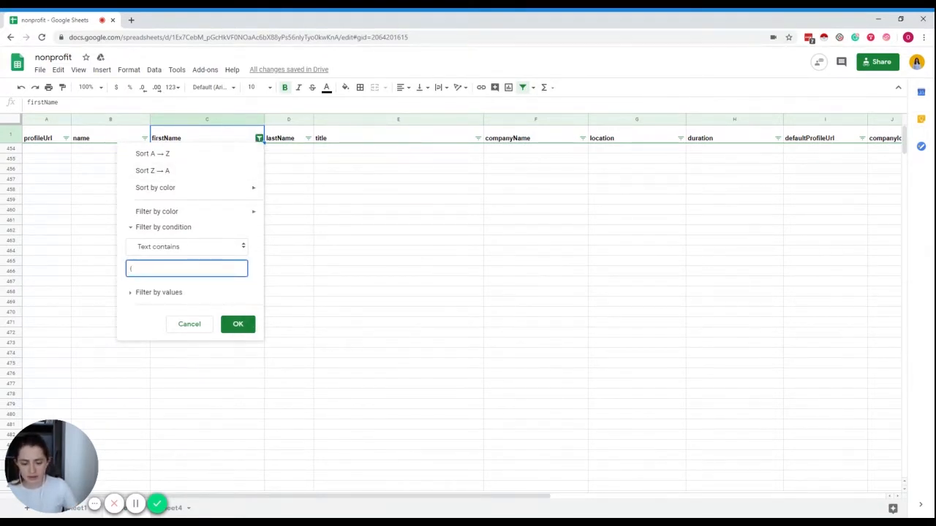
text(()
key(BackSpace)
text(/)
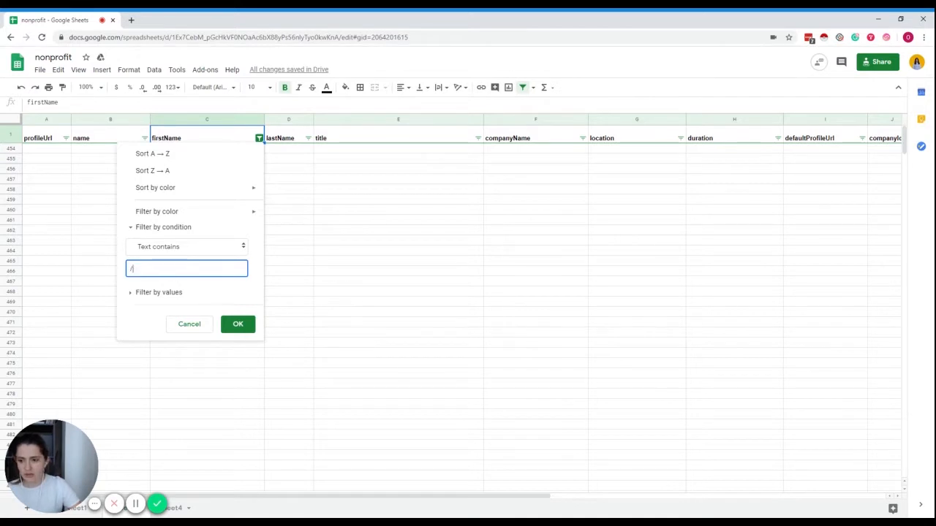
- Check the firstName column for name suffixes by filtering for text containing "Jr"
click(259, 139)
click(259, 138)
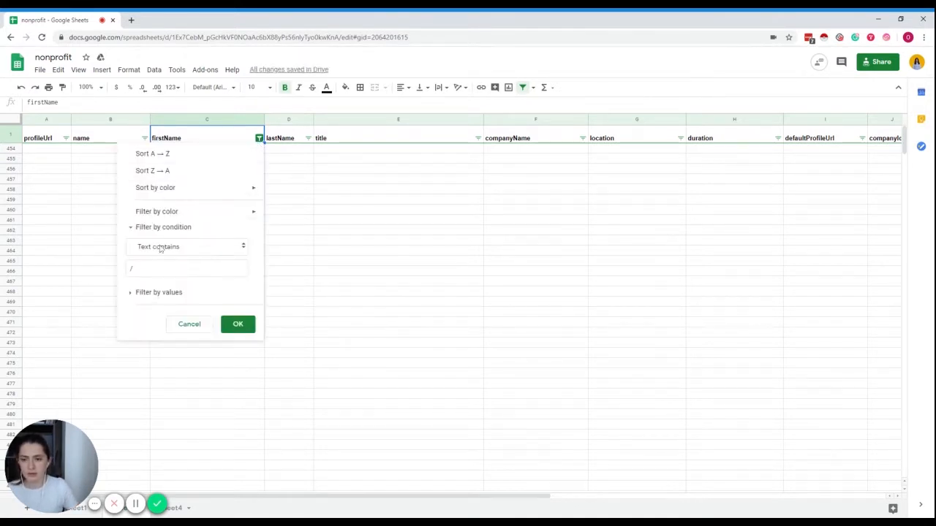
text(Ji)
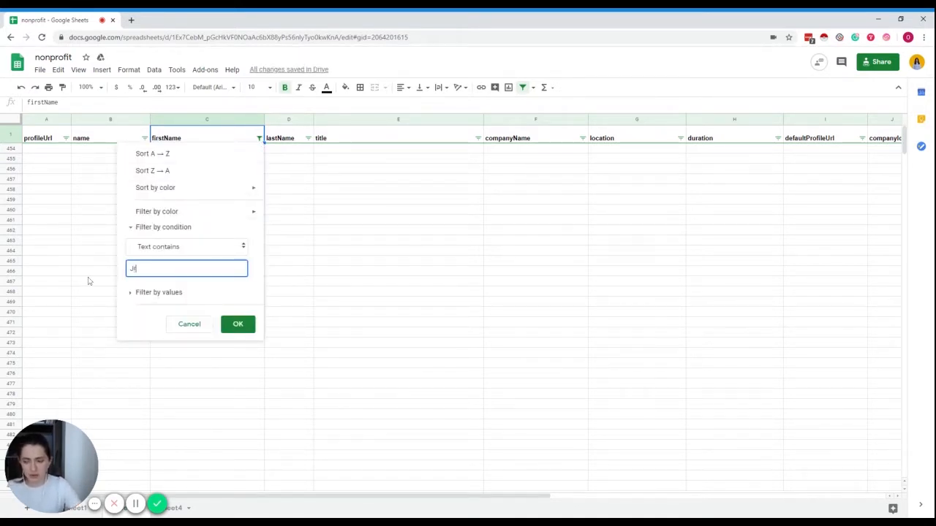
click(250, 326)
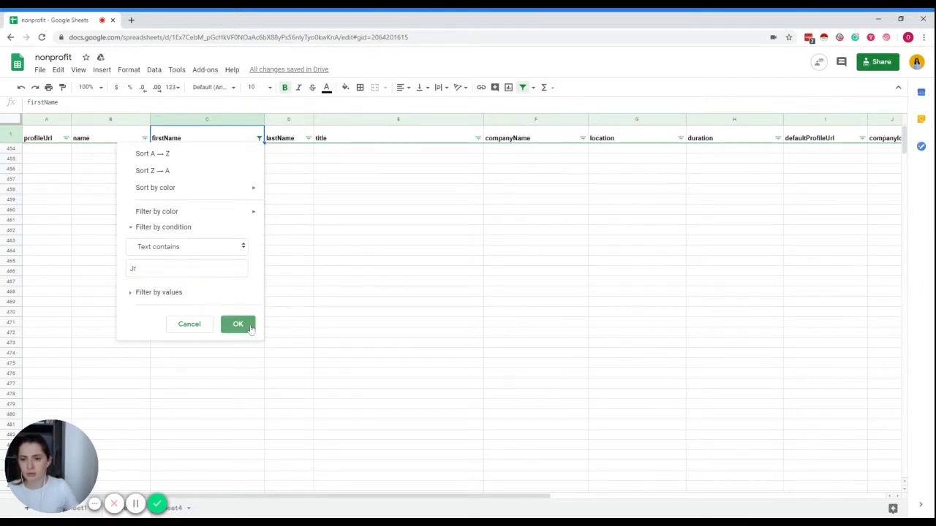
- Set the firstName filter condition to None so that every row is shown
click(259, 138)
click(259, 138)
click(258, 138)
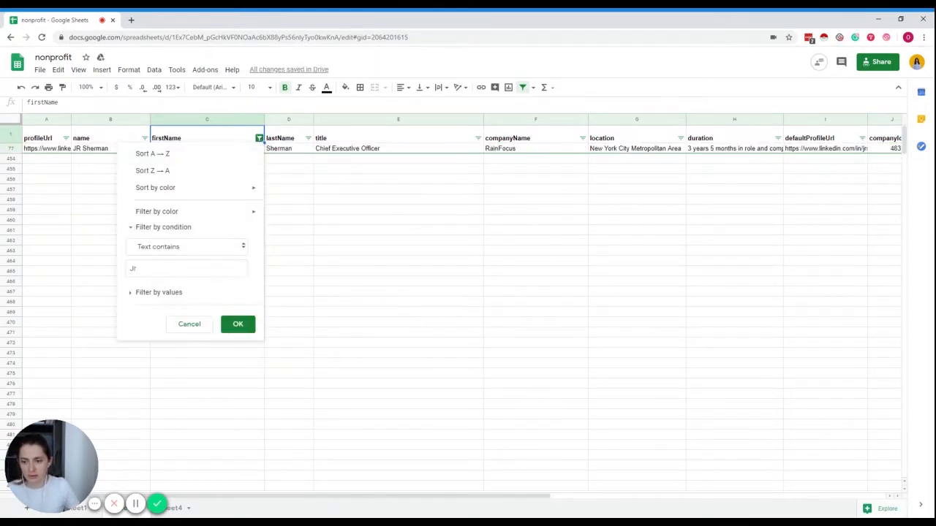
click(200, 247)
click(154, 182)
click(237, 301)
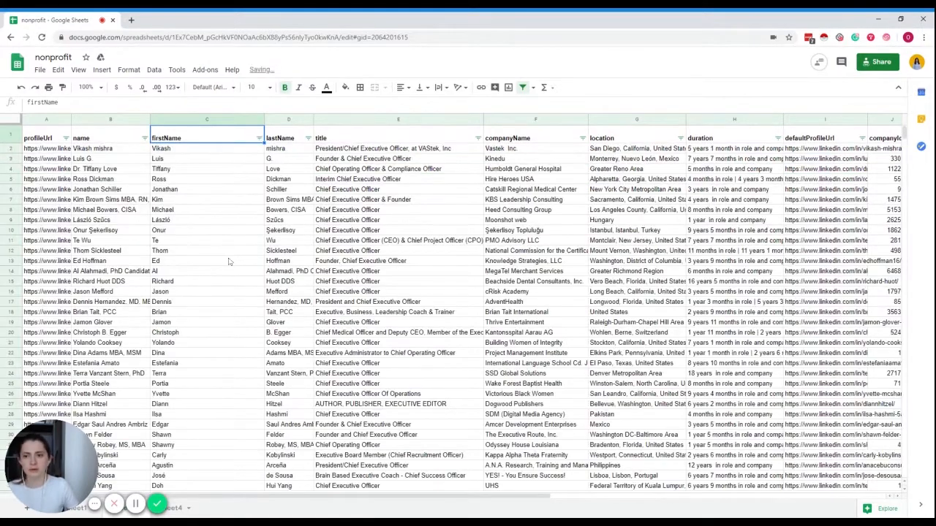
- Look through the firstName column of the unfiltered list for remaining titles, and inspect the Cita Trust Chains row's name cells
scroll(223, 160, down, 10)
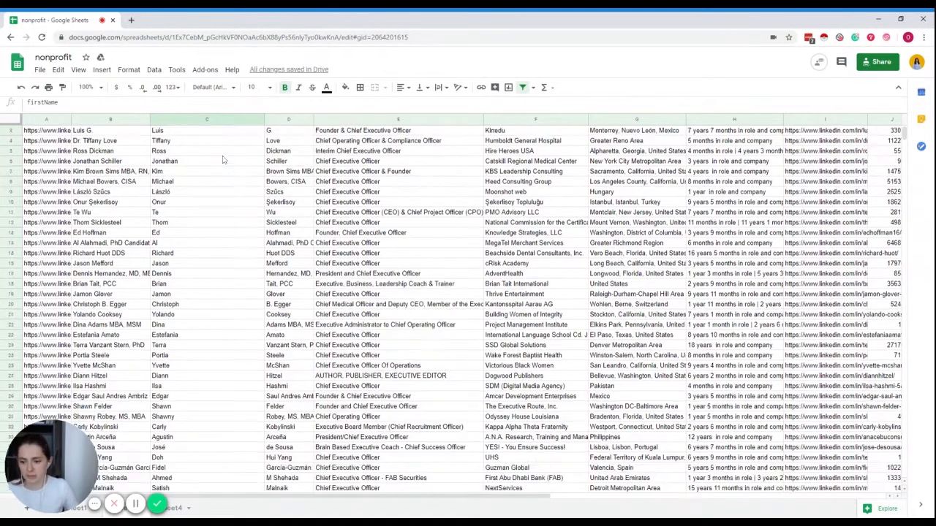
scroll(224, 159, down, 6)
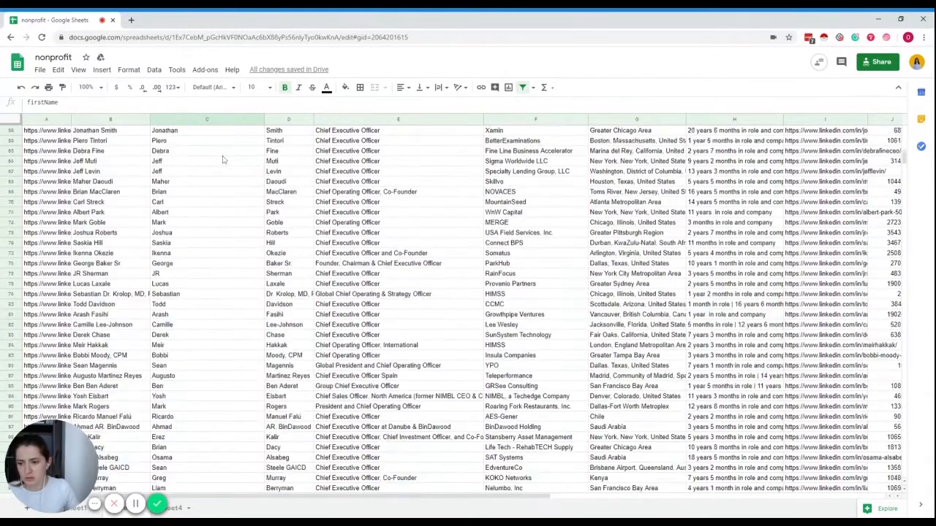
scroll(224, 162, down, 1)
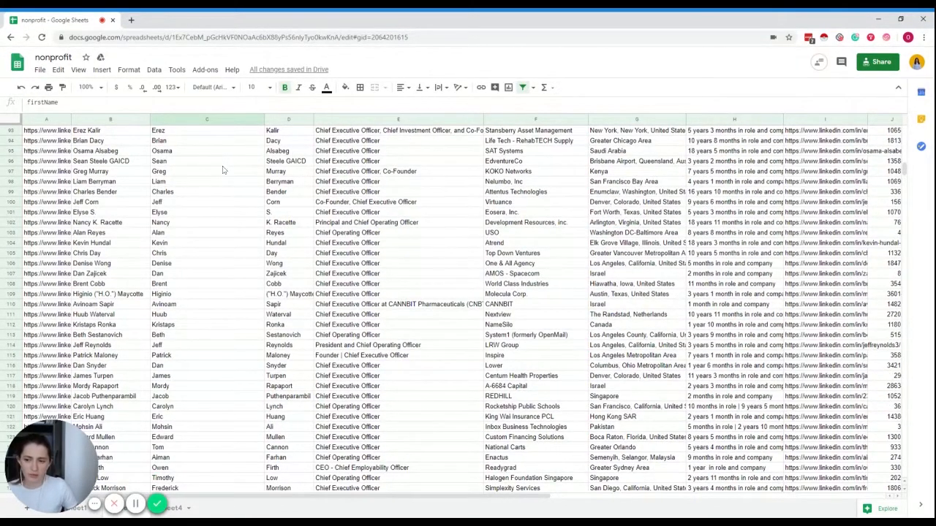
scroll(224, 170, down, 5)
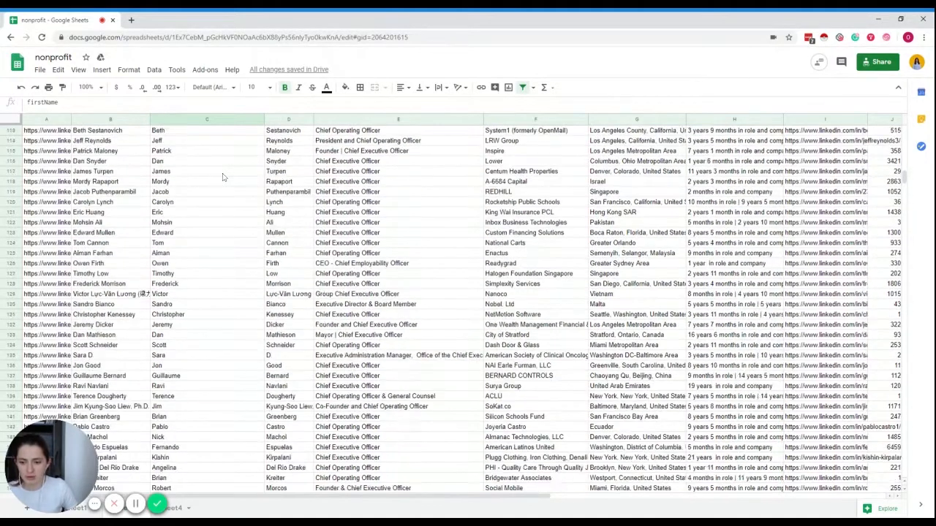
scroll(223, 177, down, 20)
click(290, 245)
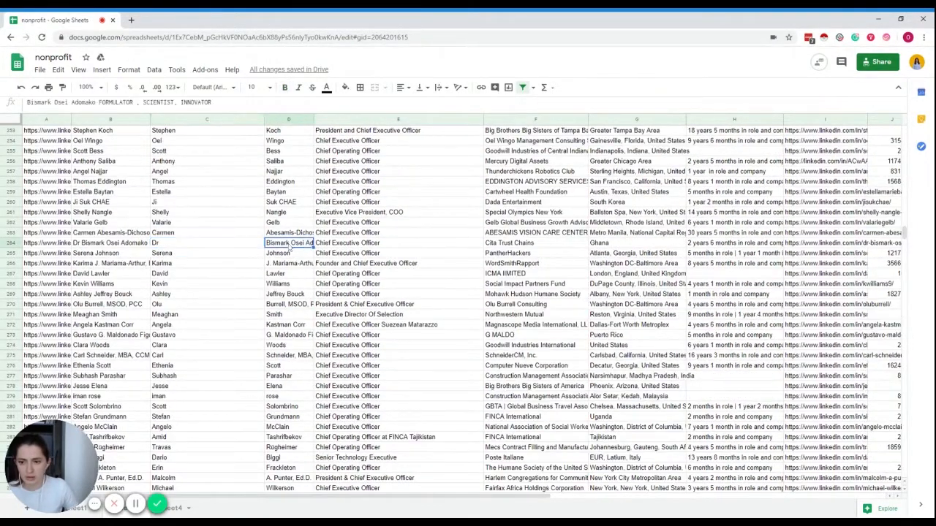
click(183, 247)
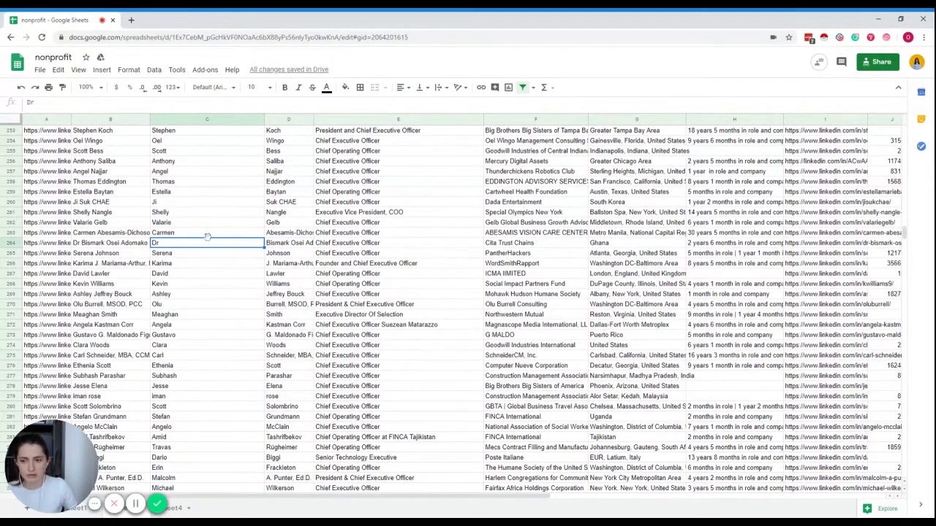
scroll(229, 220, up, 8)
scroll(224, 221, down, 4)
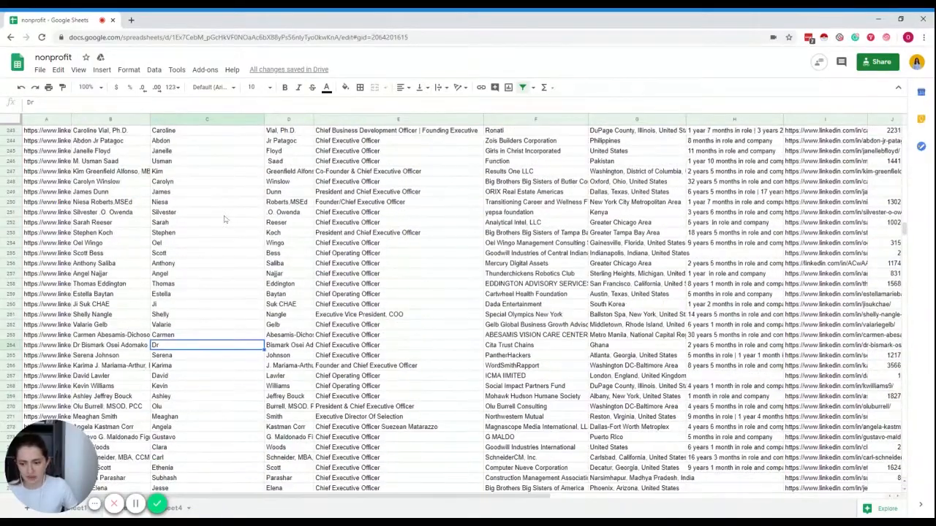
- Filter the firstName column by condition for text containing "dr"
drag(905, 228, 905, 126)
click(259, 138)
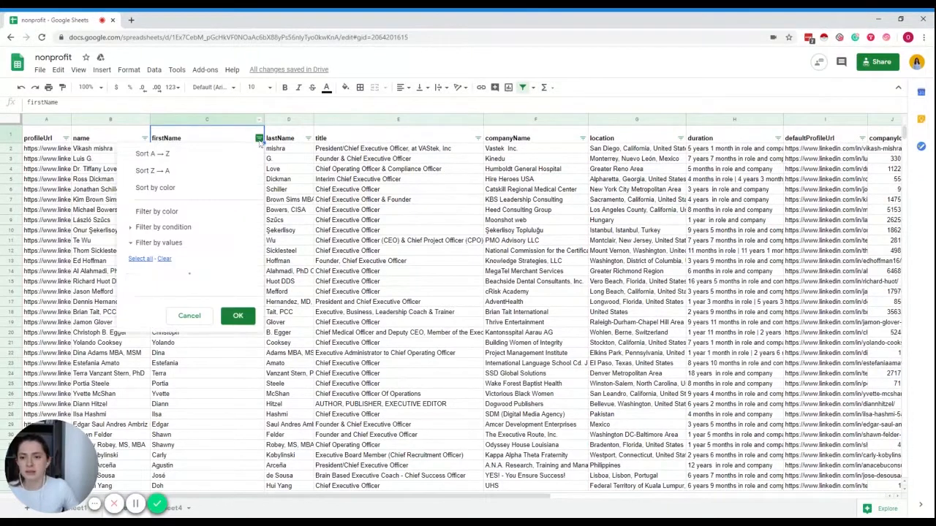
click(181, 227)
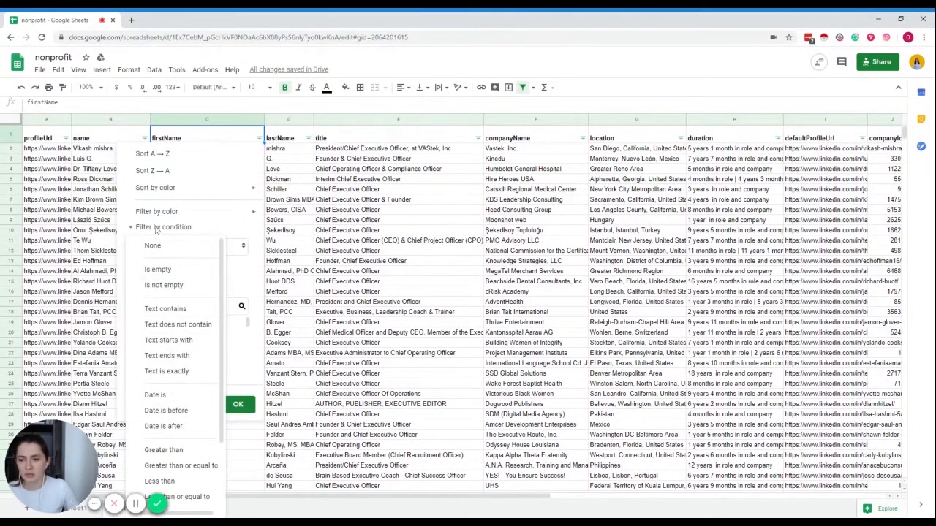
click(196, 313)
text(dr)
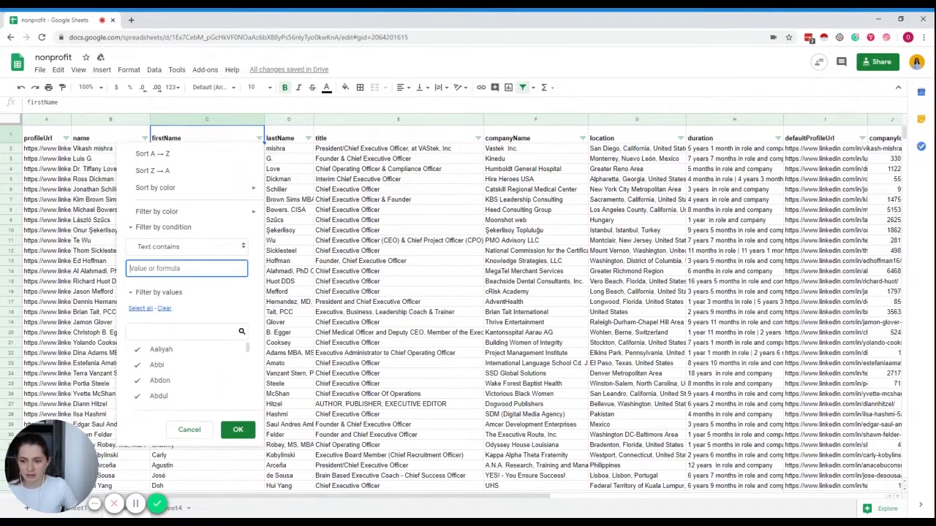
click(236, 428)
- In the Cita Trust Chains row, remove the first name from the start of the lastName cell
click(219, 178)
click(275, 182)
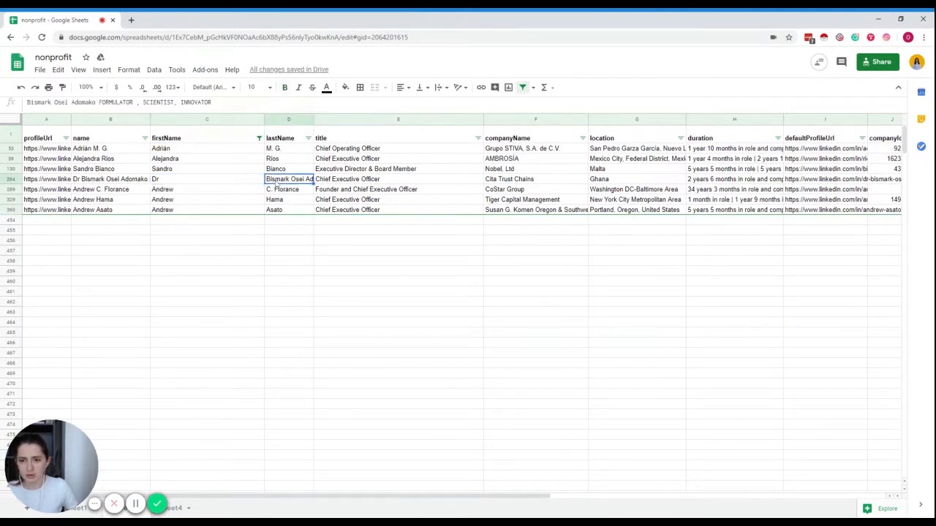
double_click(276, 182)
double_click(275, 180)
key(BackSpace)
- Clear the firstName column's "dr" filter by setting its condition to None
click(259, 138)
click(188, 247)
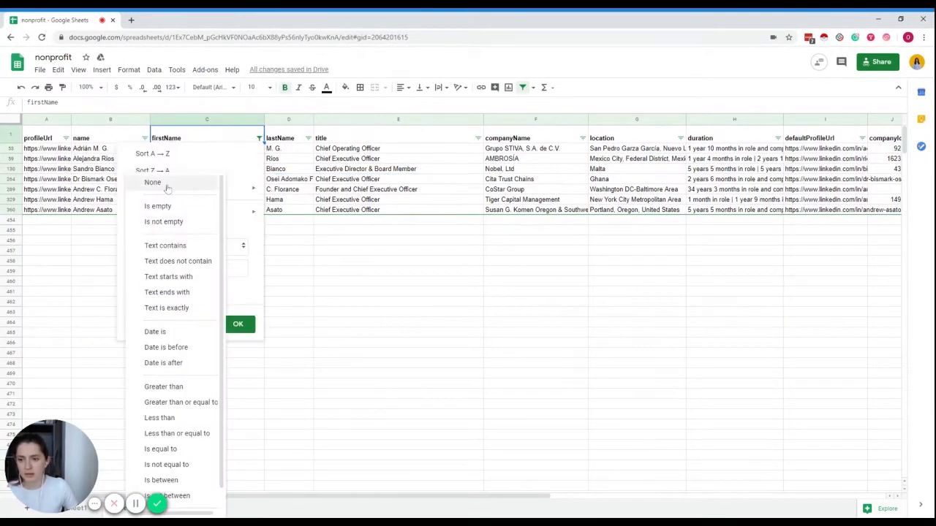
click(167, 187)
click(237, 299)
- Delete the last contact row, National Notary Association, whose first and last names are only initials
scroll(236, 293, down, 10)
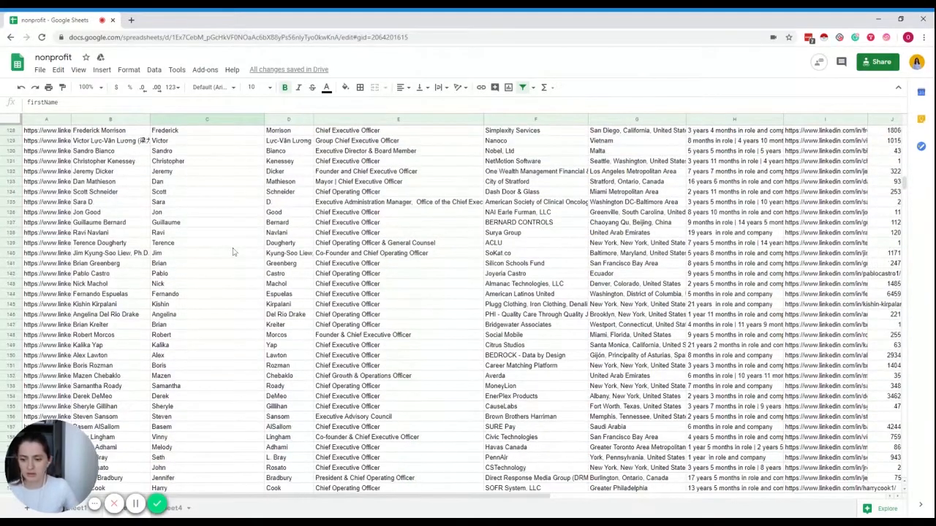
scroll(233, 253, down, 13)
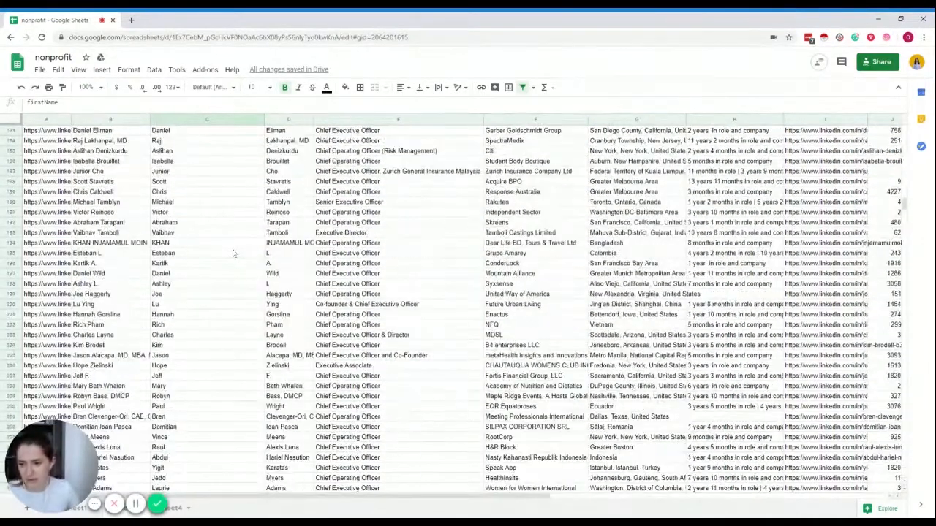
scroll(232, 258, down, 20)
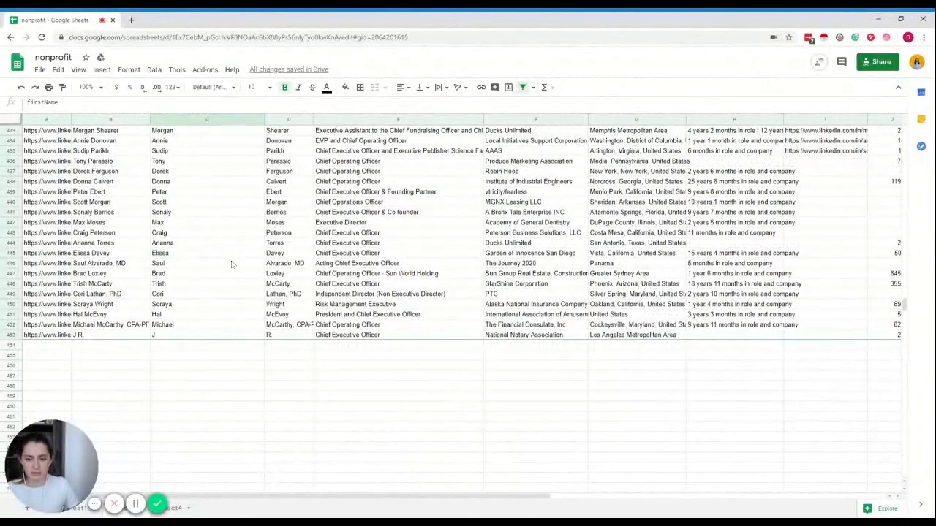
click(203, 337)
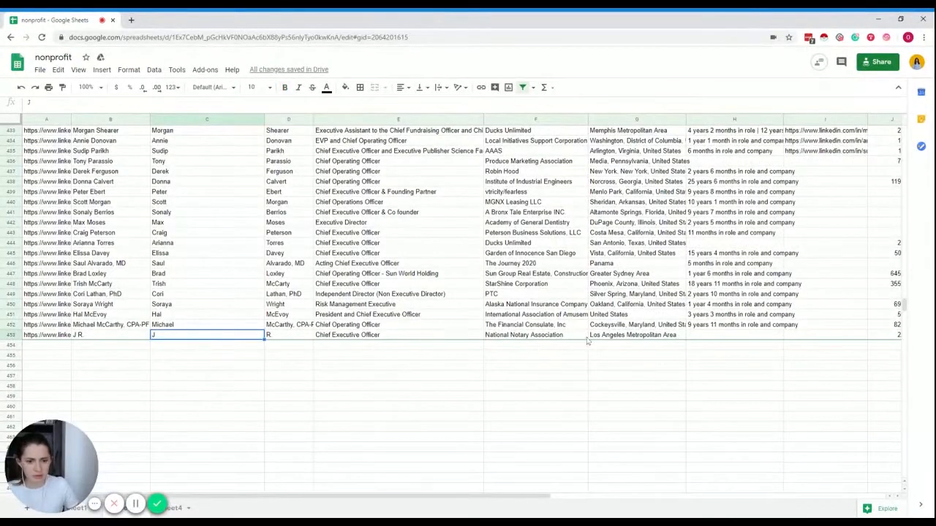
click(703, 337)
right_click(16, 336)
click(50, 326)
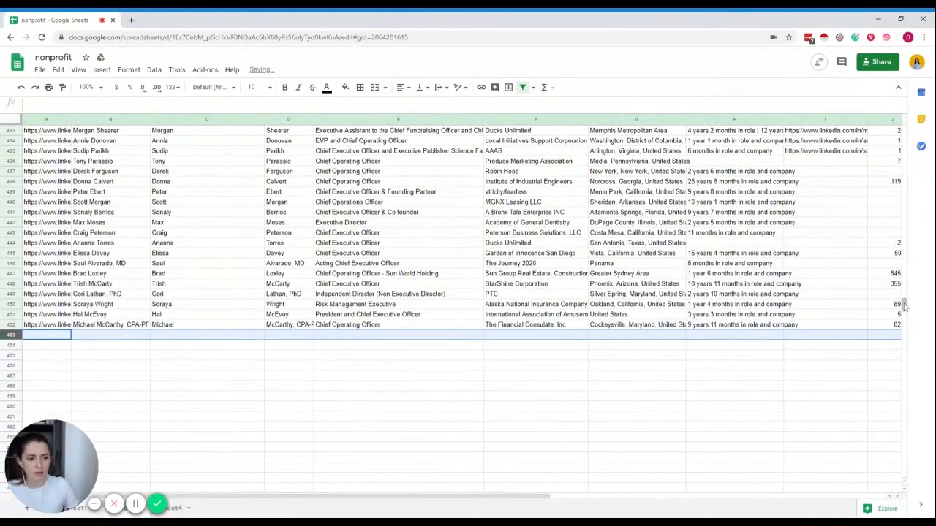
- Insert one blank column directly after the firstName column
drag(905, 305, 905, 130)
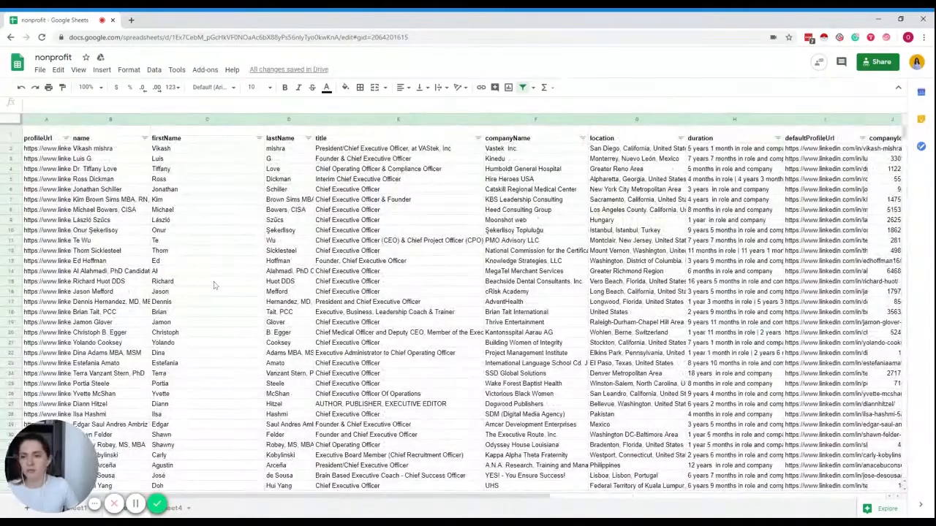
scroll(214, 285, down, 10)
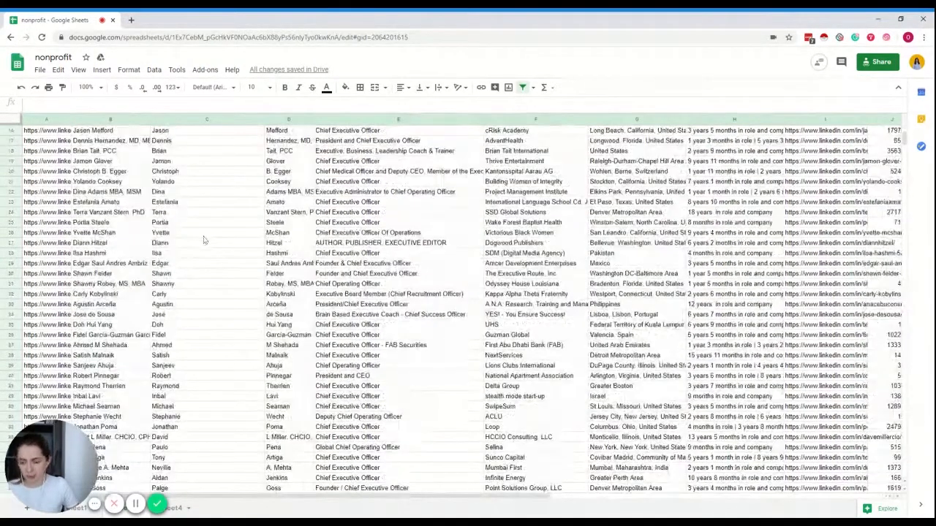
scroll(204, 241, down, 5)
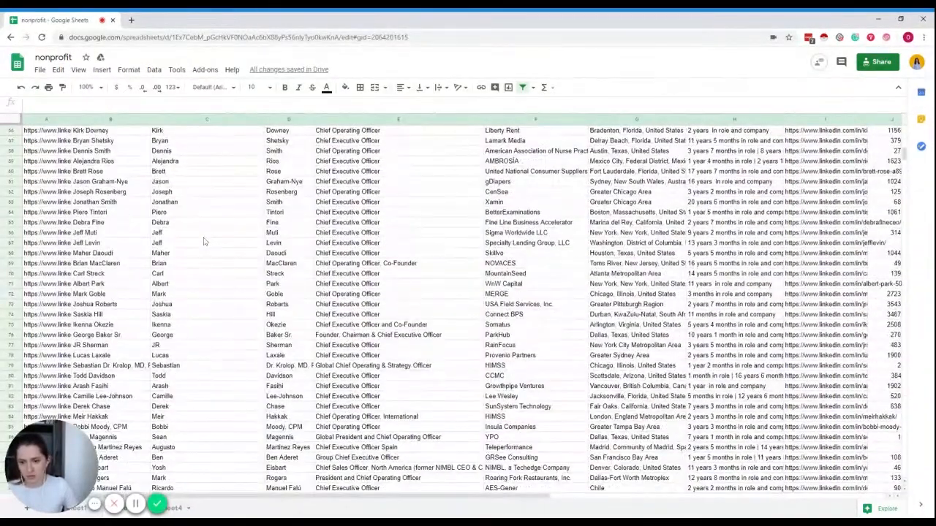
scroll(201, 249, up, 18)
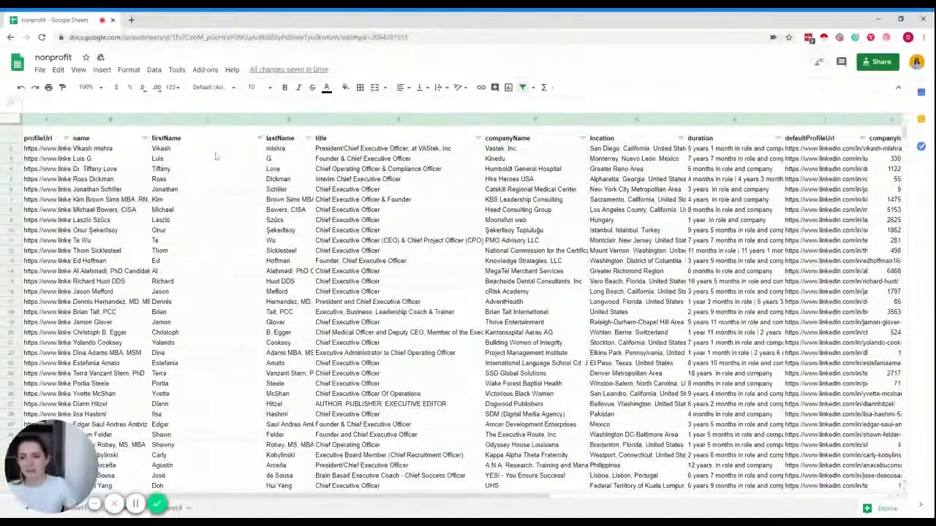
click(218, 118)
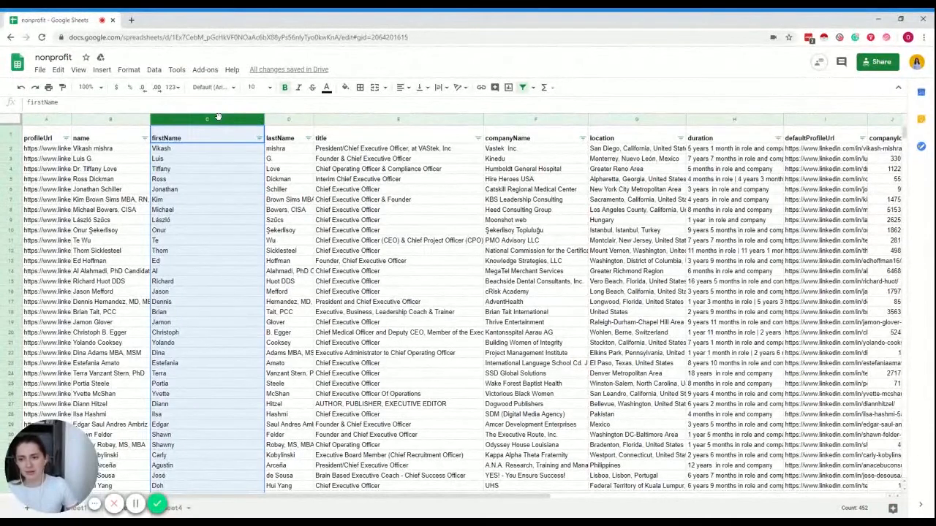
right_click(217, 118)
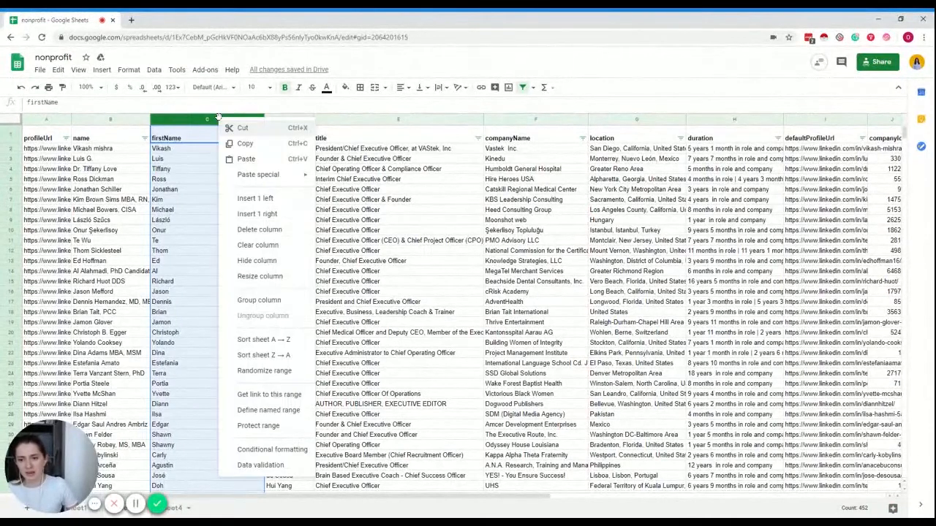
click(262, 214)
- Enter the formula =proper(C2) in cell D2 to capitalise the first name properly
click(309, 150)
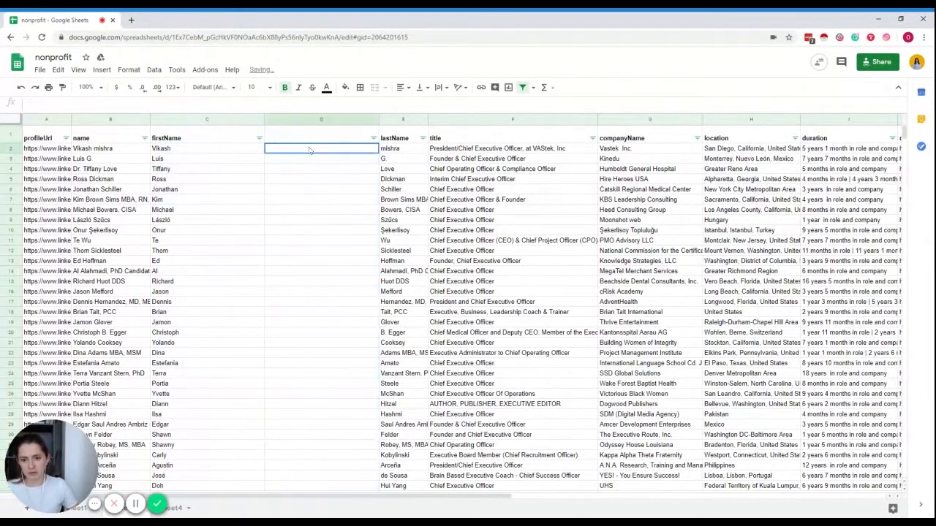
text(=)
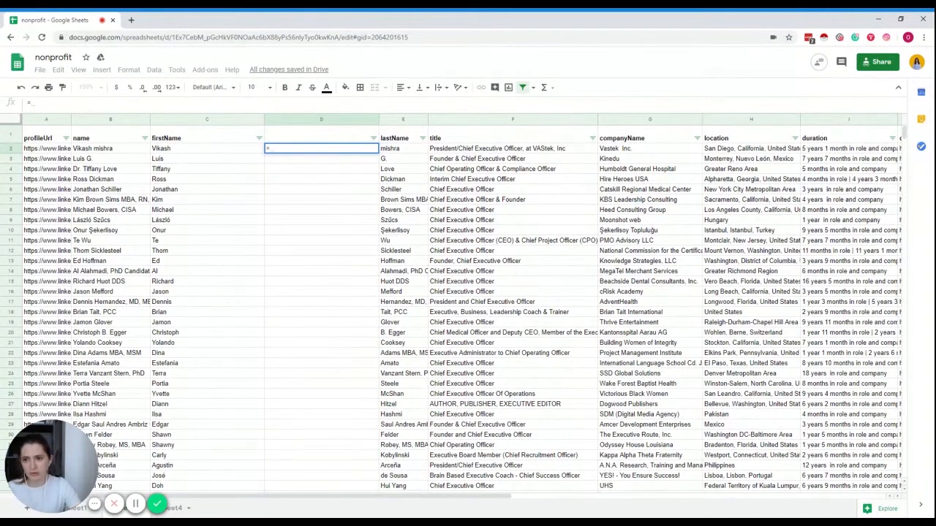
text(pro)
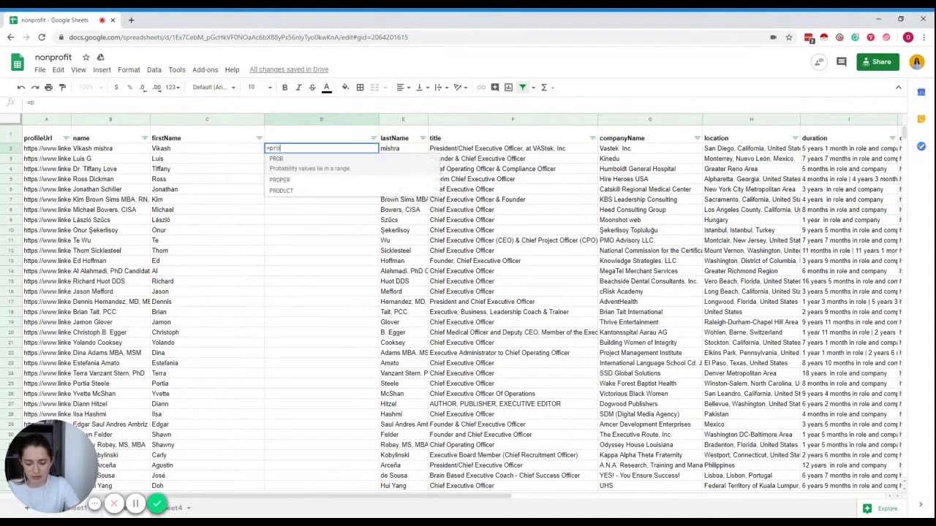
text(per(C2))
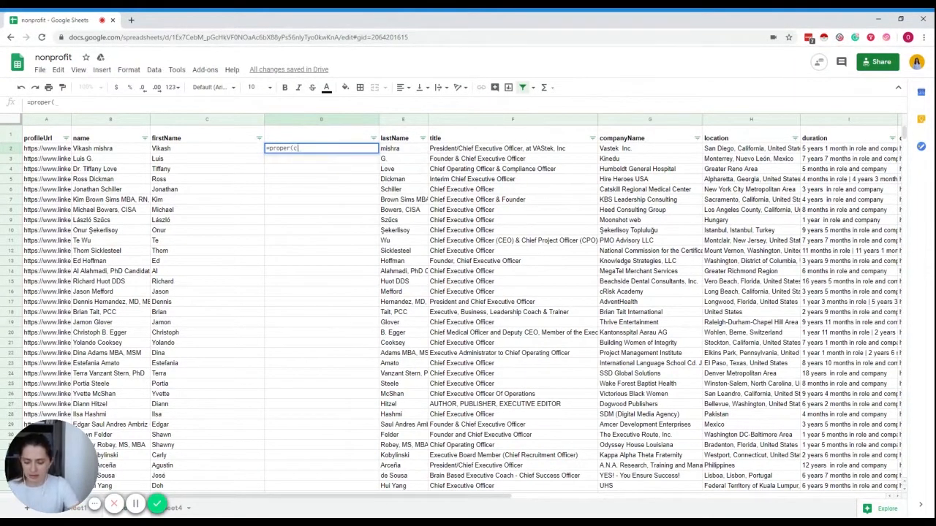
key(Return)
- Copy the PROPER formula from D2 down column D to row 452, and compare row 432's result with the original first name
click(316, 152)
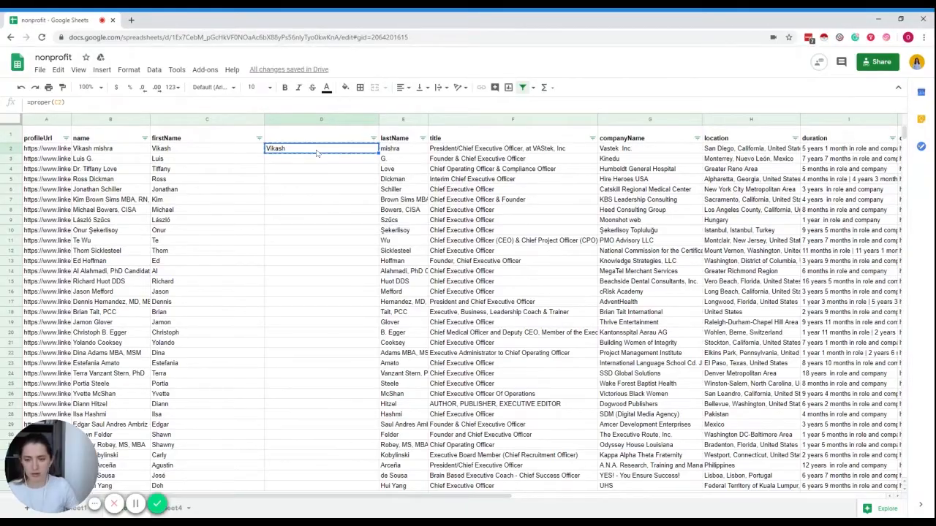
scroll(324, 206, down, 20)
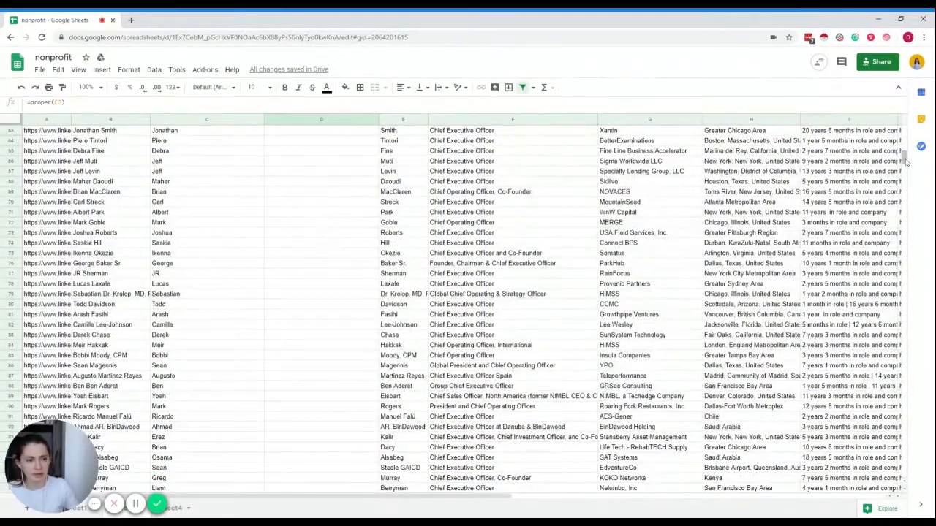
drag(904, 150, 903, 300)
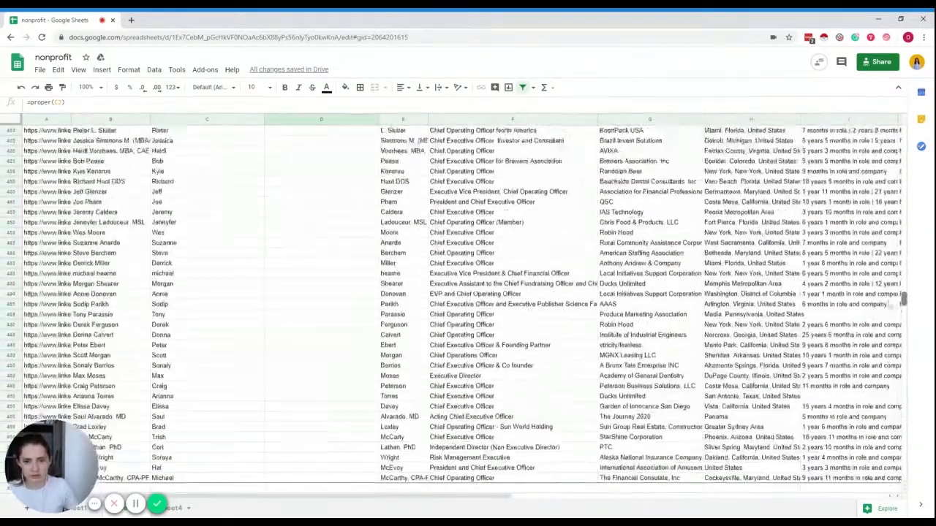
shift+click(333, 417)
key(ctrl+v)
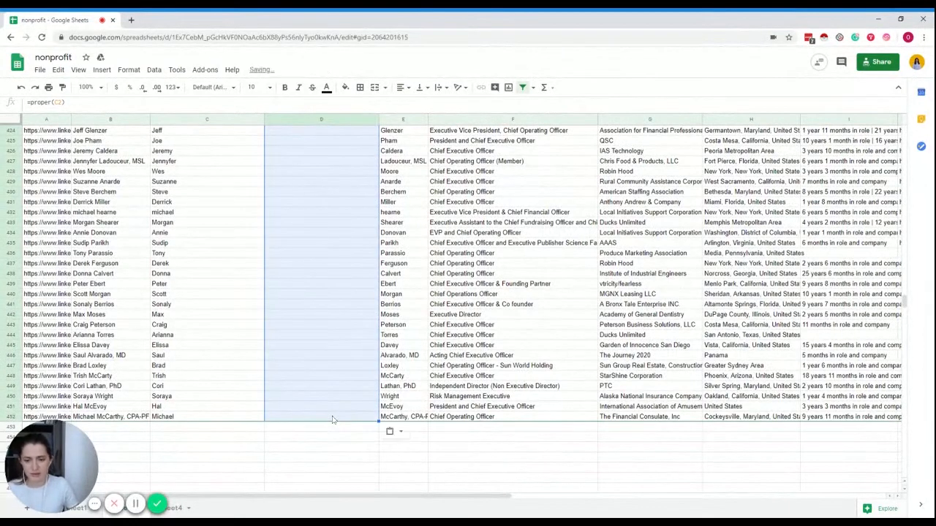
click(169, 217)
click(313, 215)
click(173, 218)
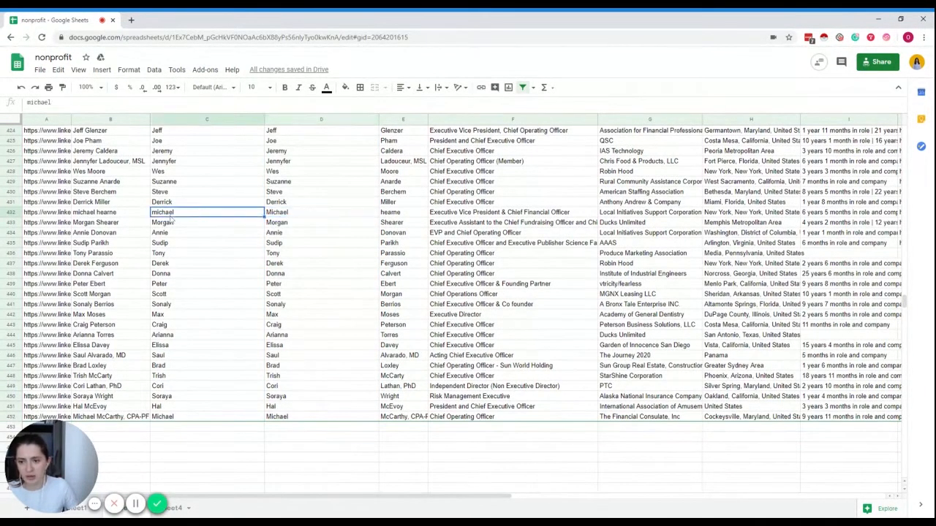
click(282, 215)
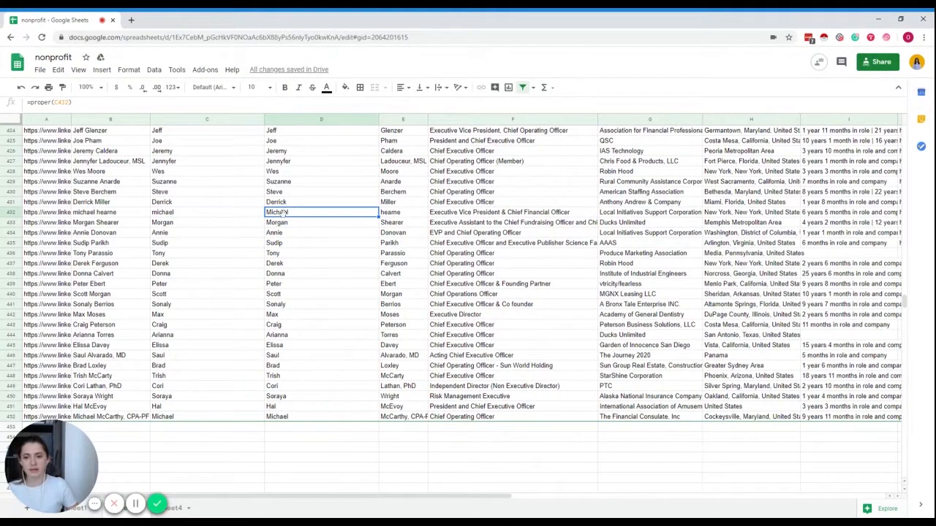
- Copy the capitalised first names in column D and paste them as plain values over the firstName column C
scroll(328, 283, up, 5)
drag(904, 283, 905, 130)
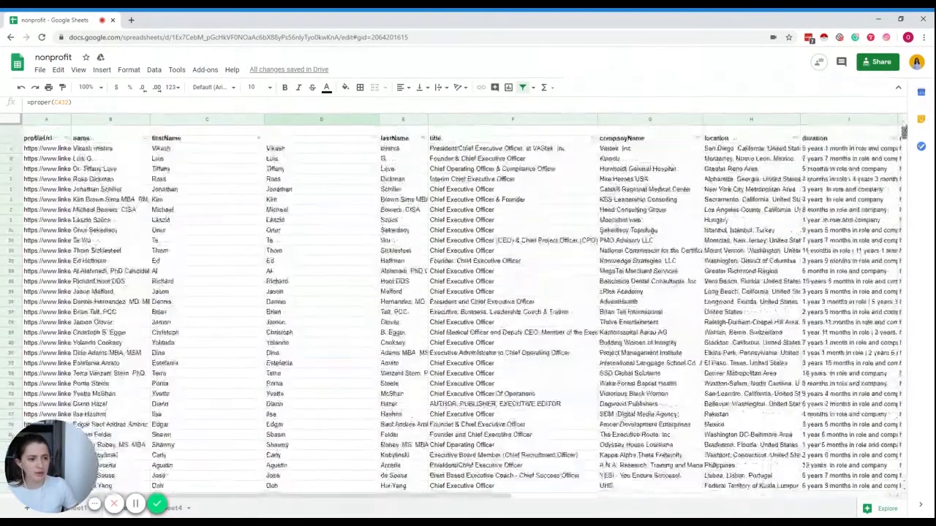
click(313, 119)
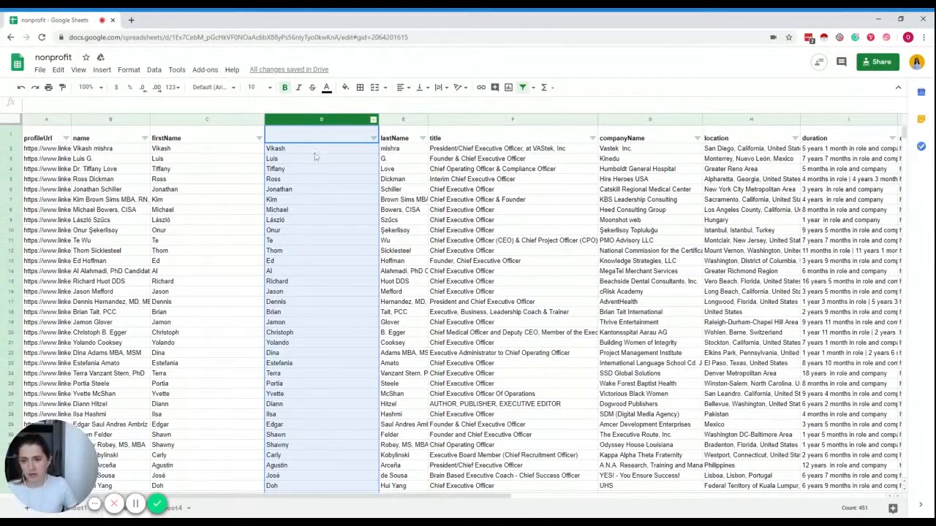
click(314, 152)
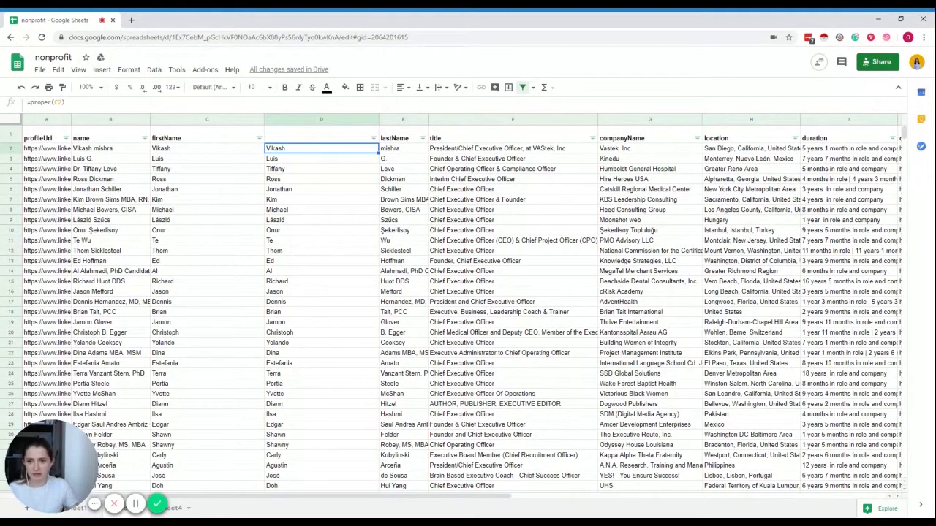
click(292, 120)
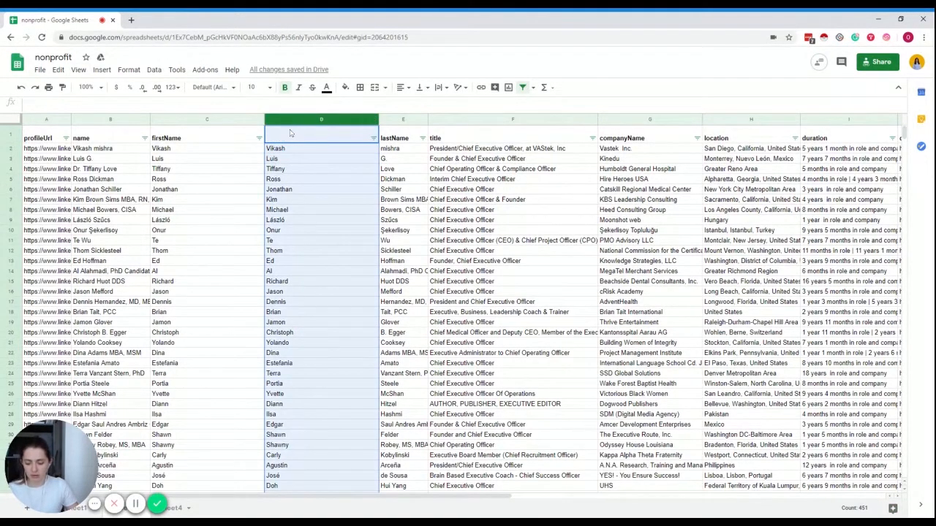
key(ctrl+c)
click(235, 120)
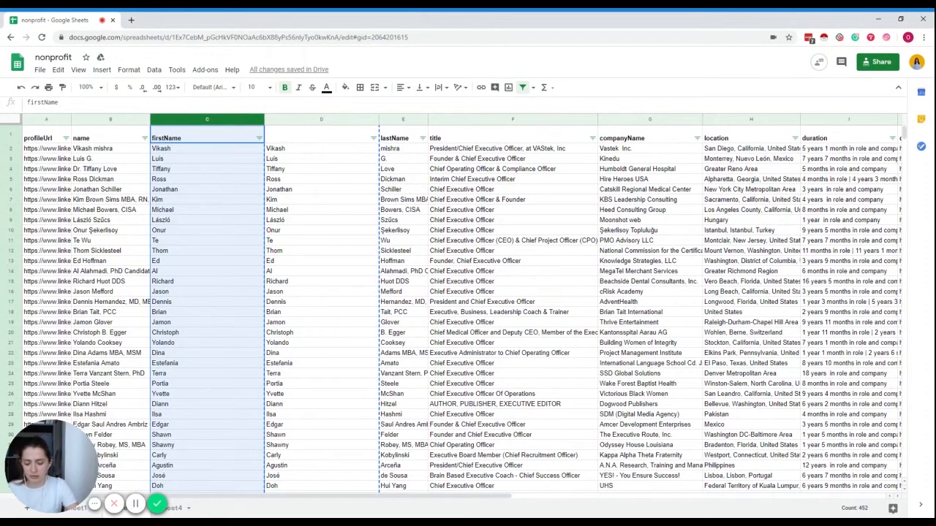
- Delete the helper column D and enter the header firstName in cell C1
right_click(256, 121)
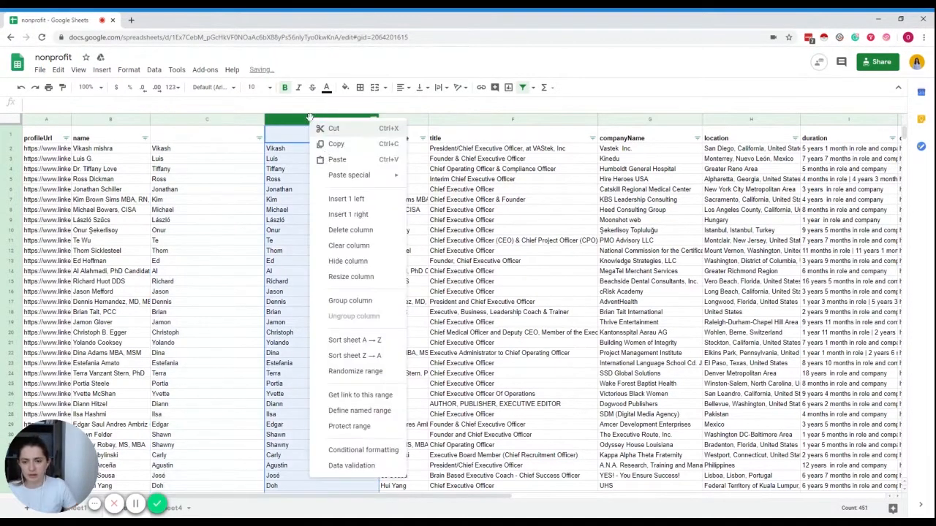
click(340, 218)
text(fir)
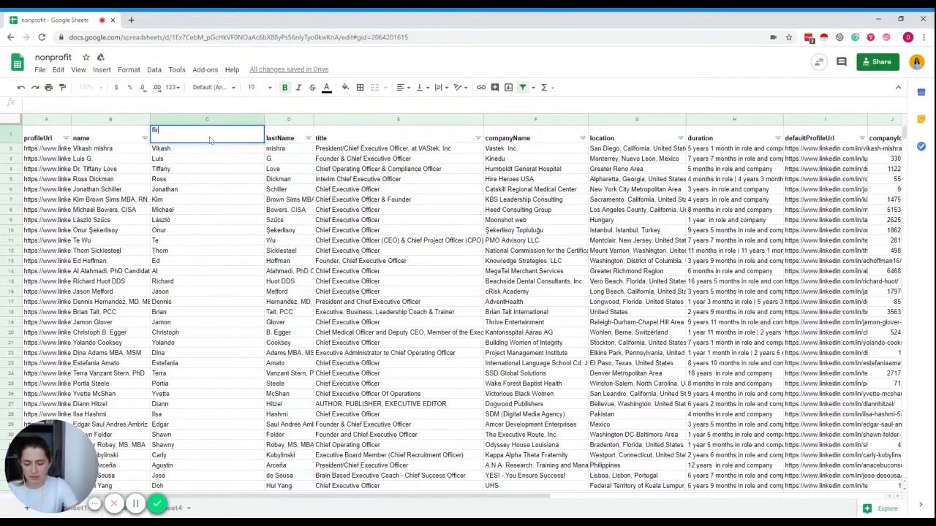
text(stName)
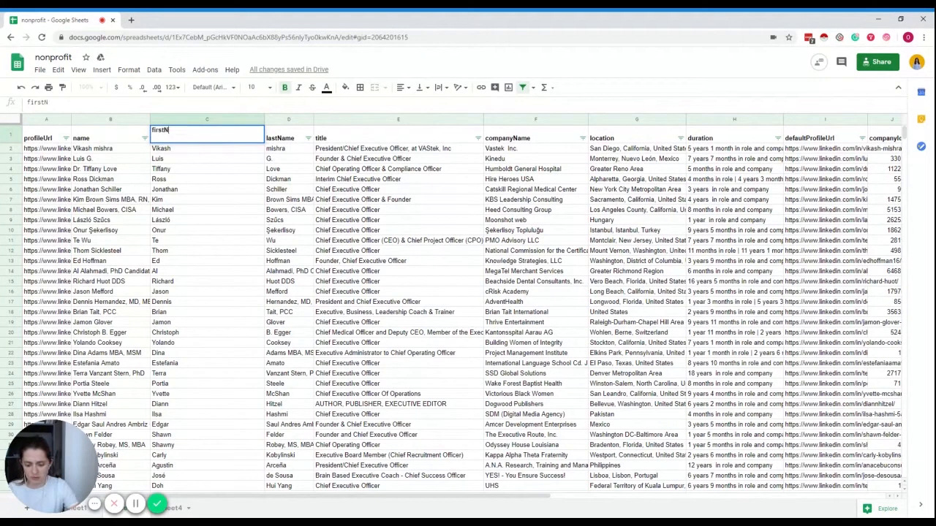
key(Return)
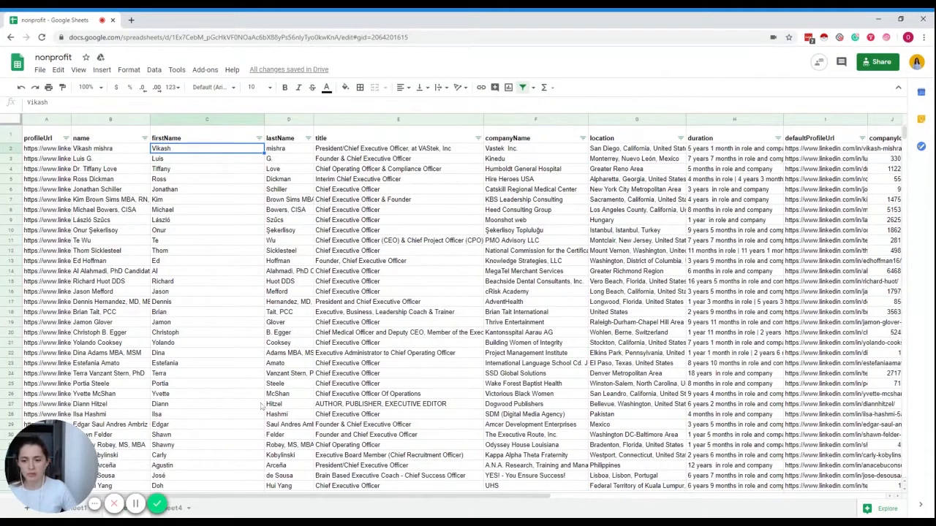
- Review the companyName column, then remove every "Inc." from it with Find and replace, using an empty replacement
scroll(241, 498, right, 5)
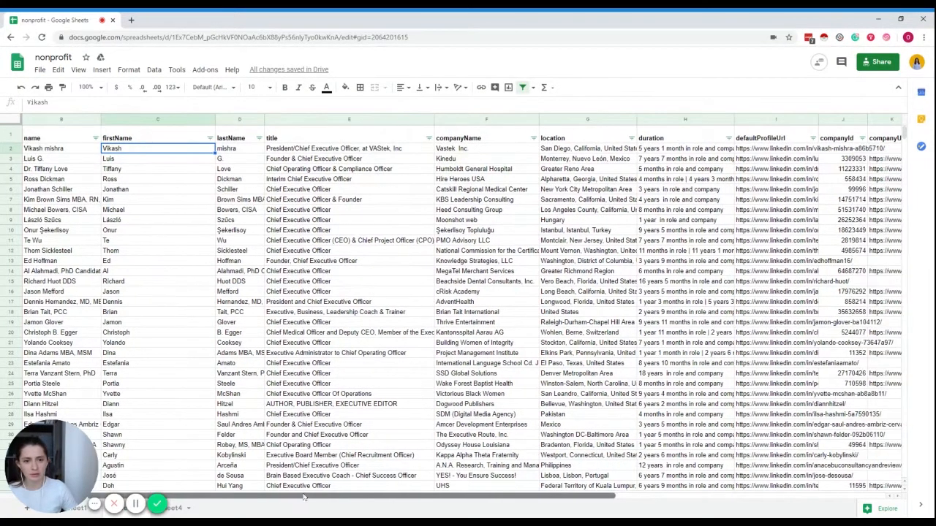
drag(284, 496, 198, 503)
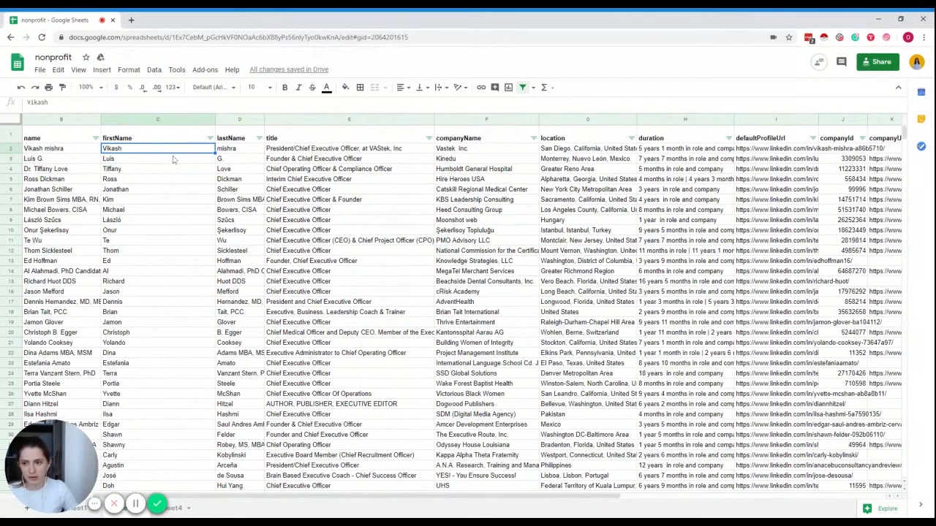
click(452, 151)
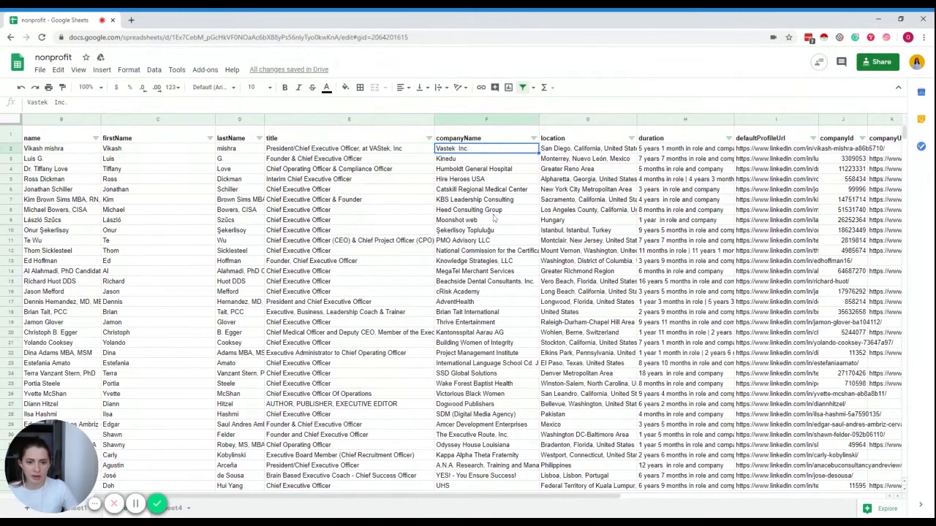
scroll(490, 219, down, 4)
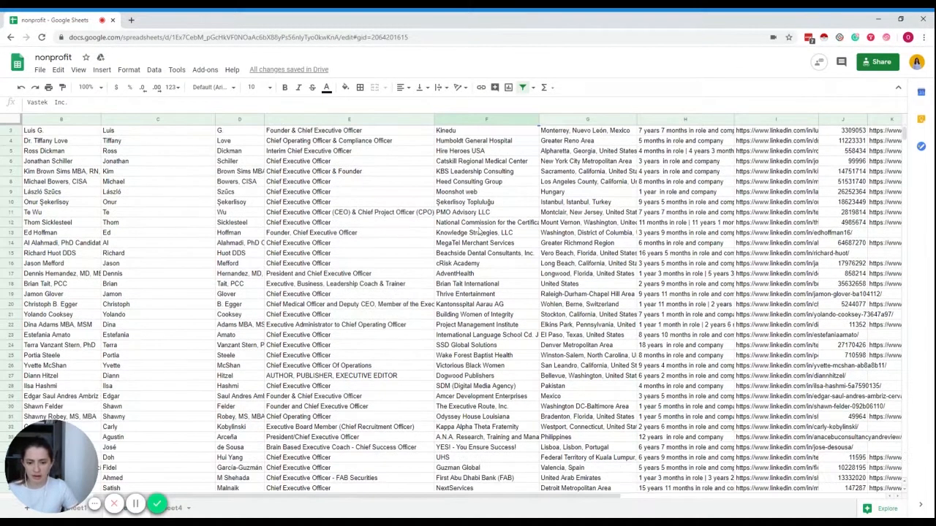
scroll(480, 231, up, 3)
scroll(480, 231, up, 1)
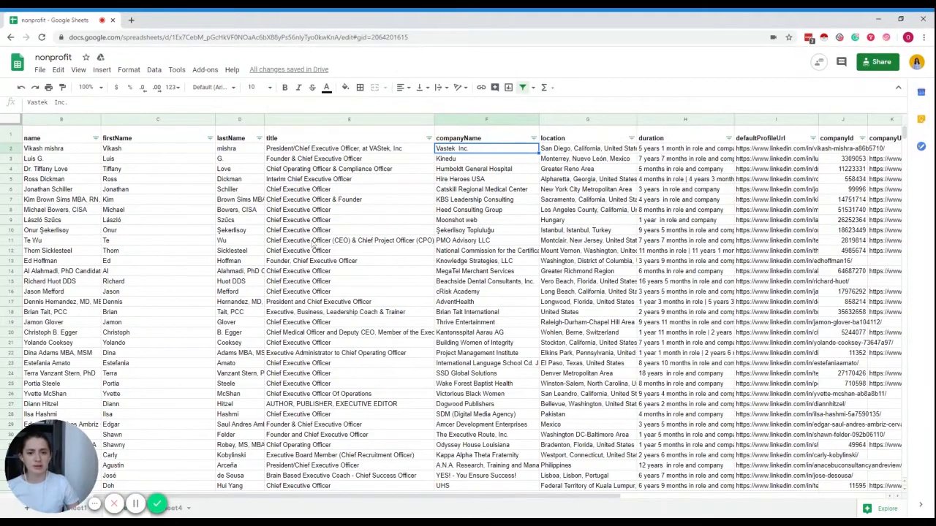
click(478, 120)
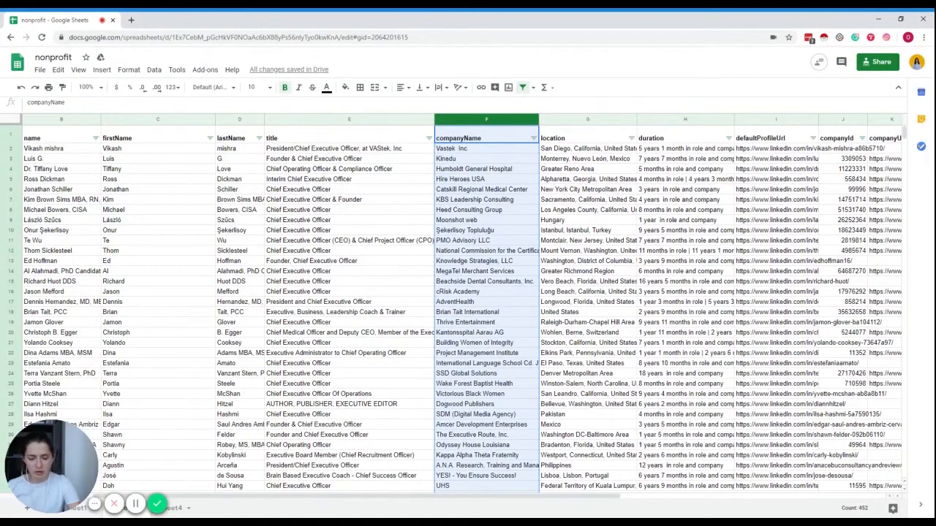
key(ctrl+h)
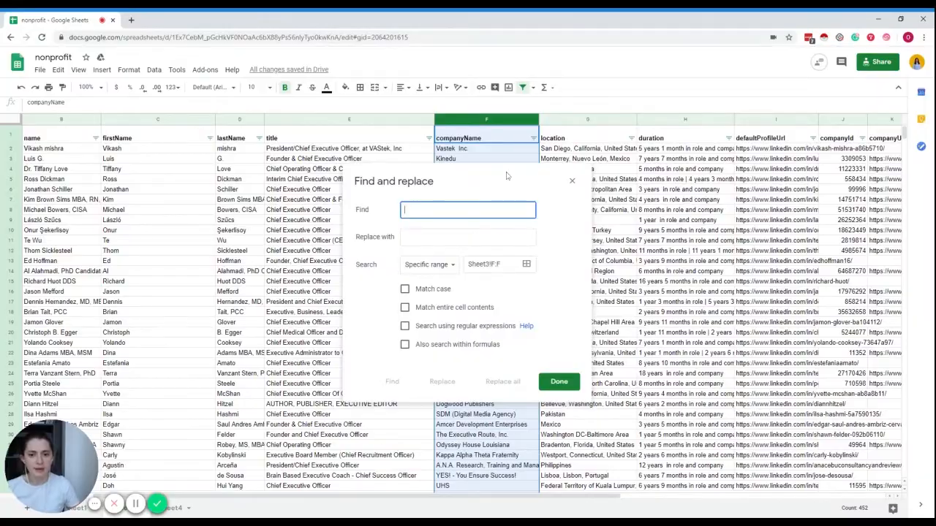
drag(504, 177, 260, 188)
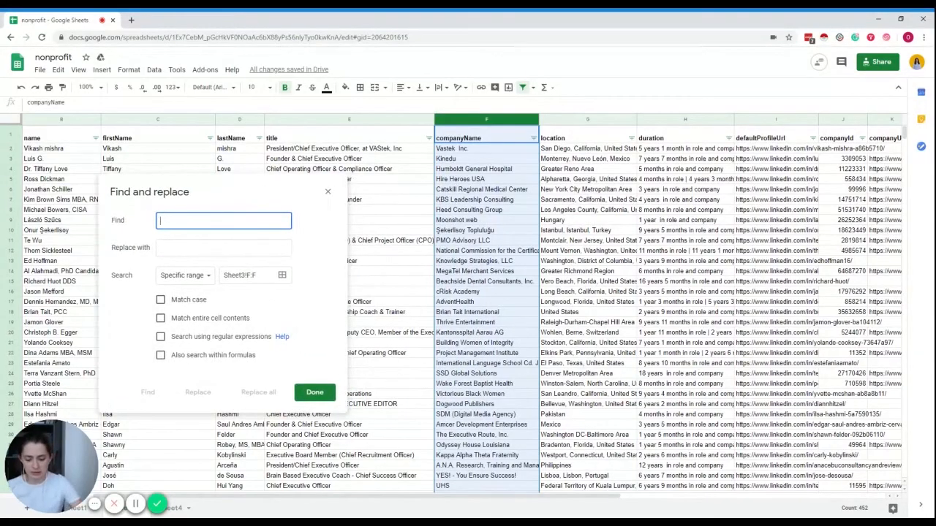
text(Inc.)
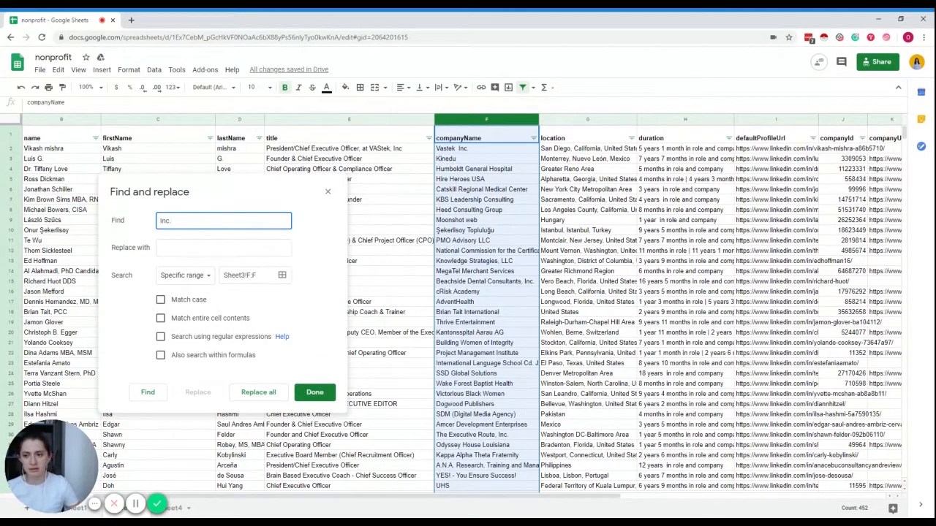
key(Tab)
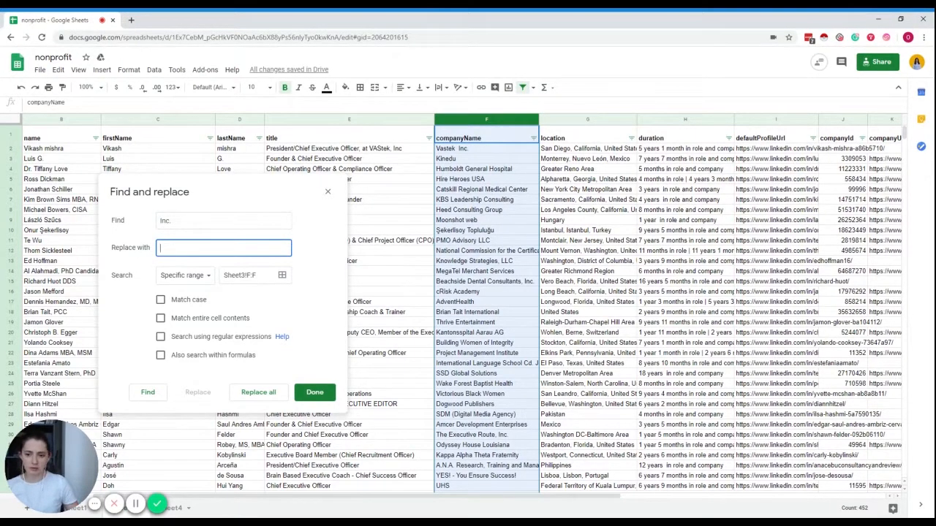
click(260, 393)
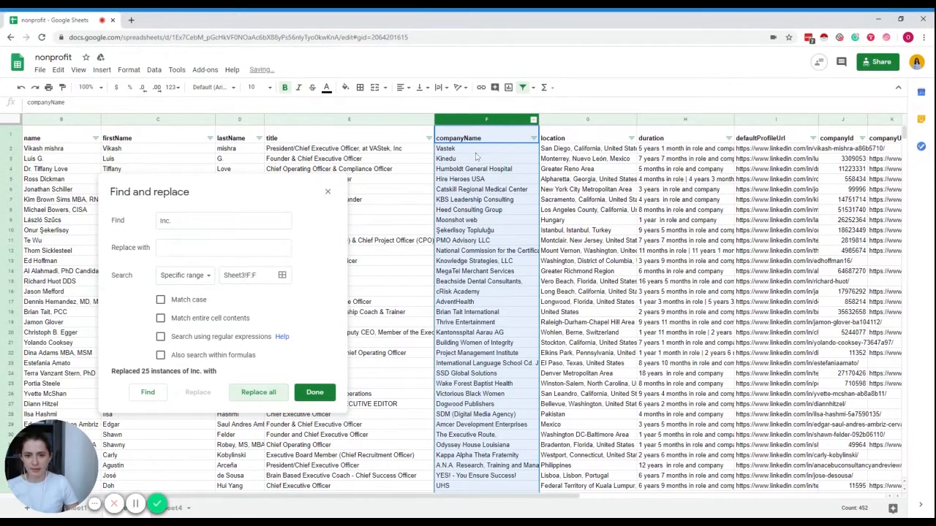
- Replace all instances of "Inc" without the period in the companyName column with nothing
click(191, 221)
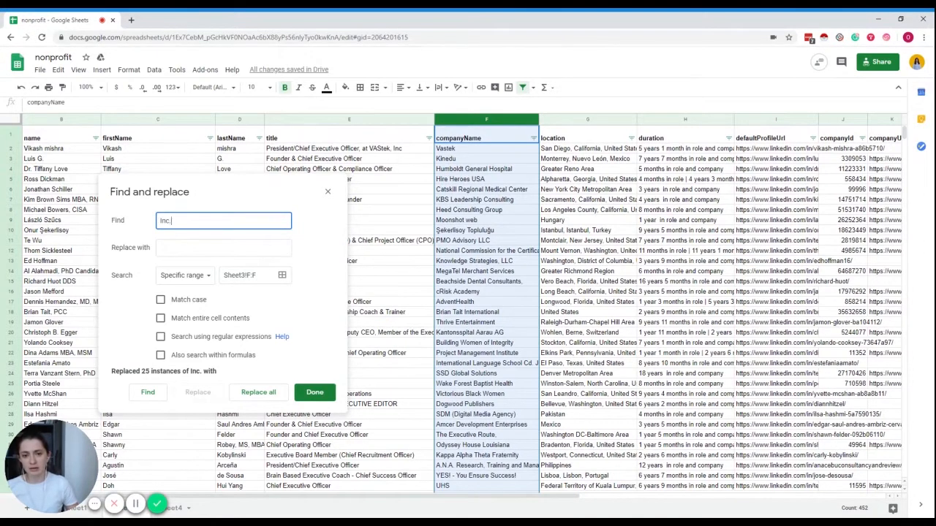
click(188, 299)
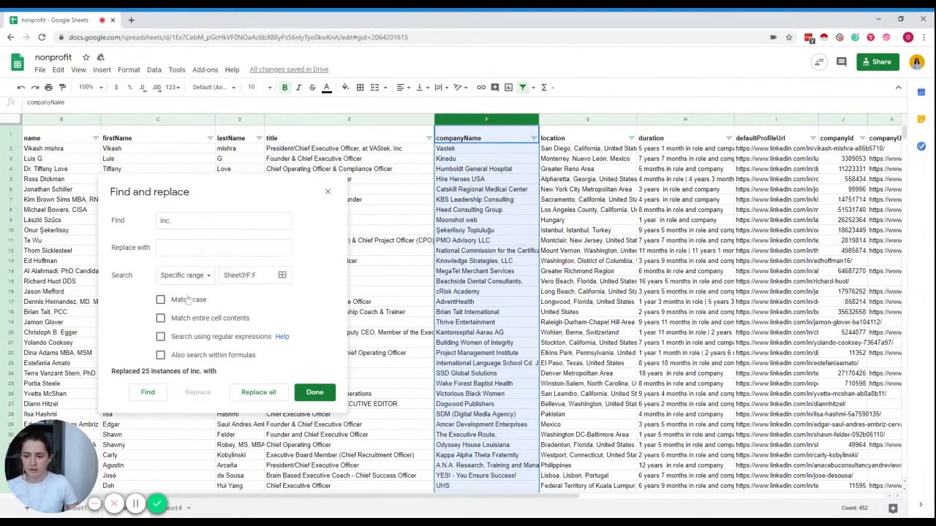
drag(175, 221, 142, 228)
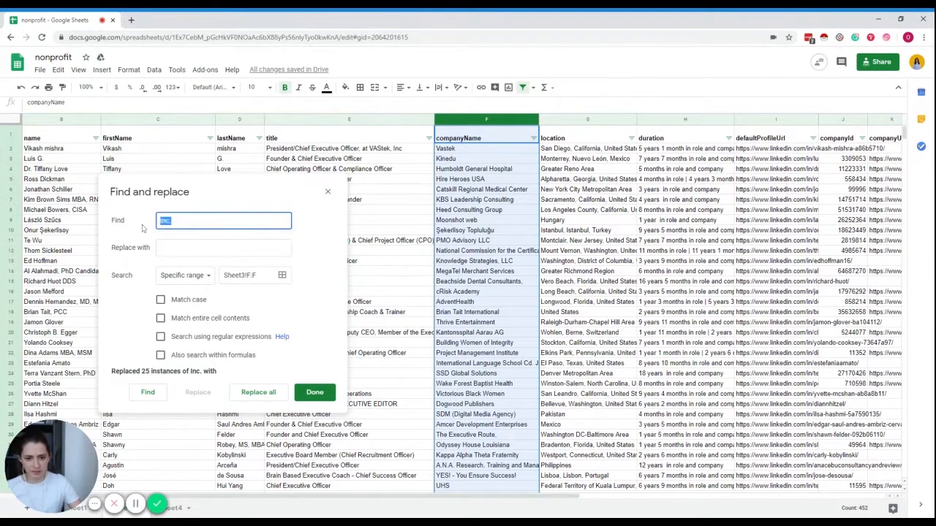
text(Inc)
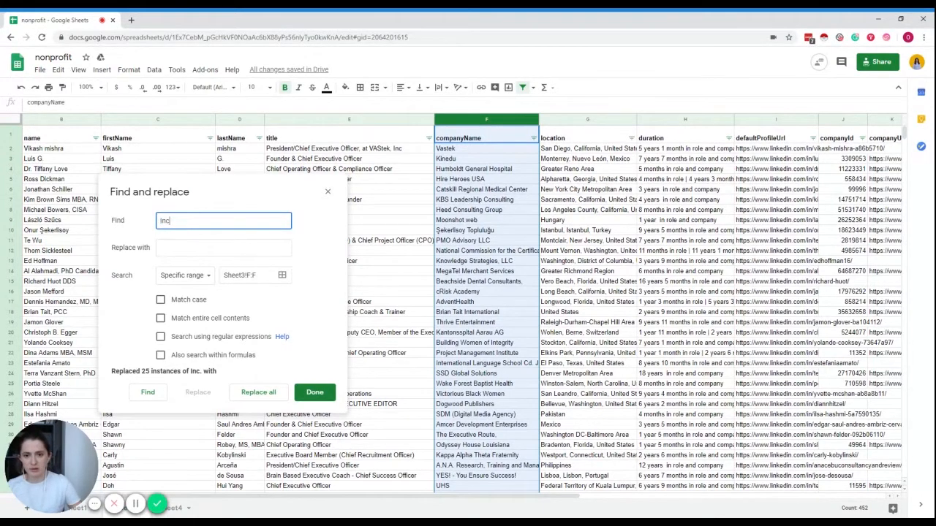
click(275, 393)
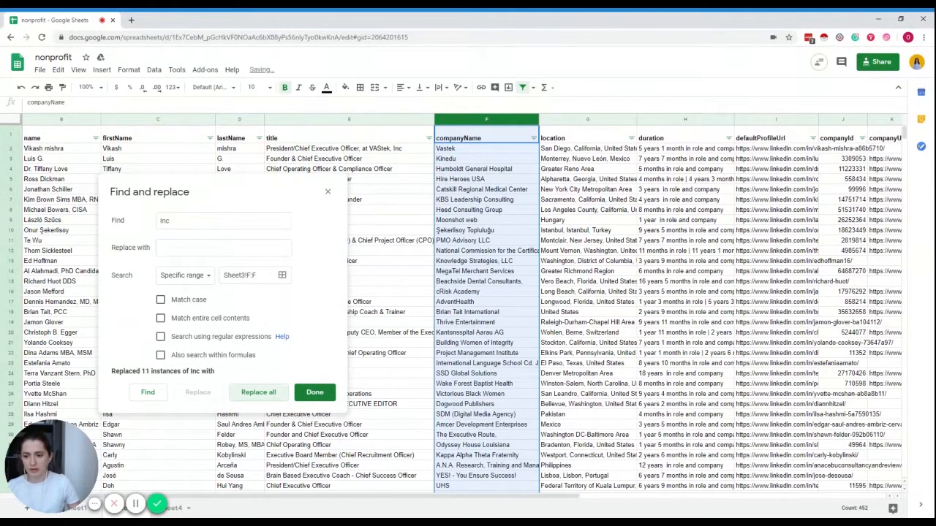
- Try to remove all instances of "LLC" from the companyName column with an empty replacement
click(241, 221)
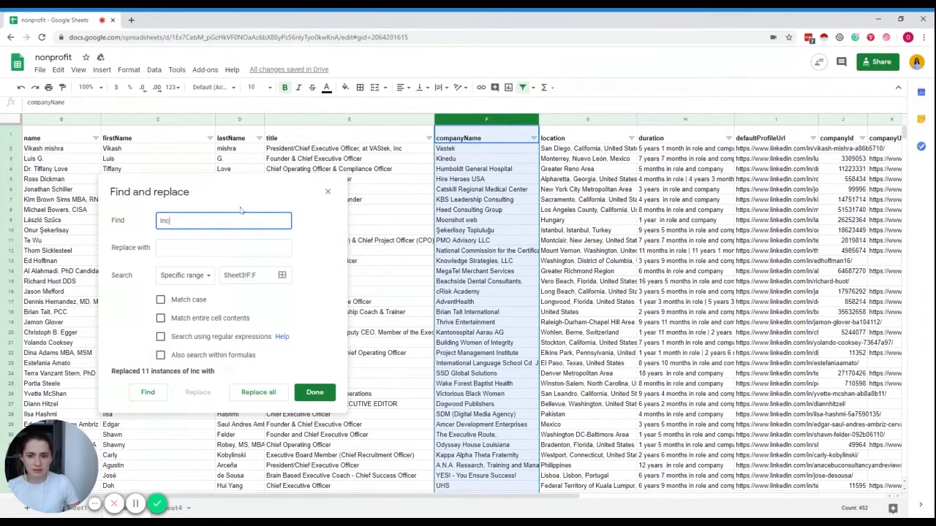
drag(175, 221, 153, 227)
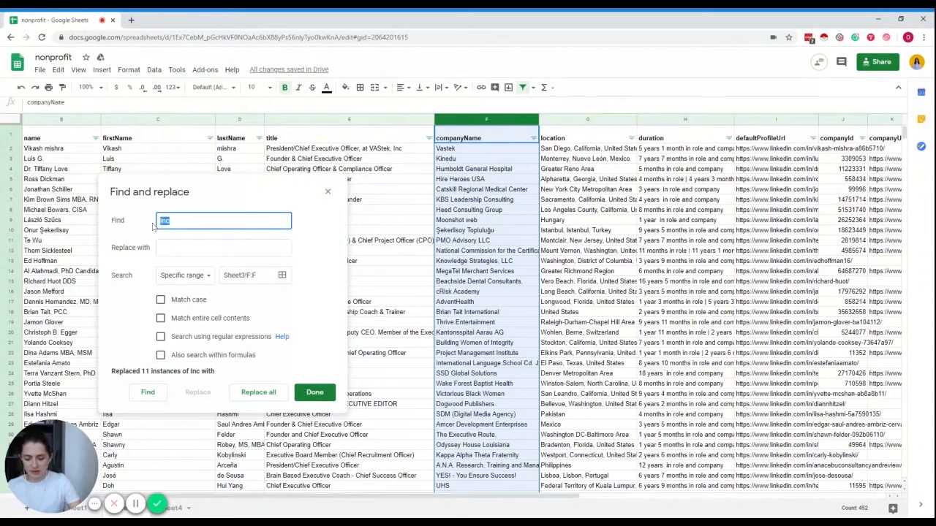
text(LLL)
click(258, 392)
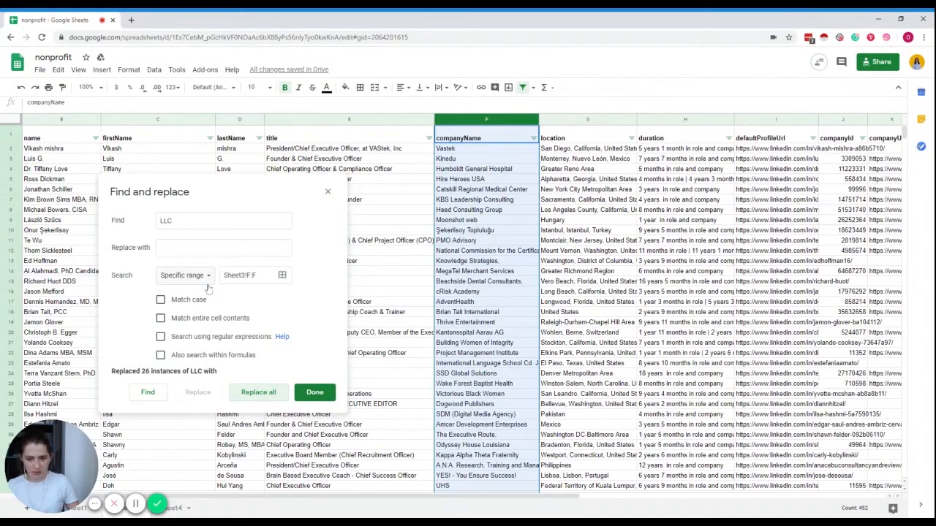
- Undo the LLC replacement in the companyName column and close Find and replace
click(220, 221)
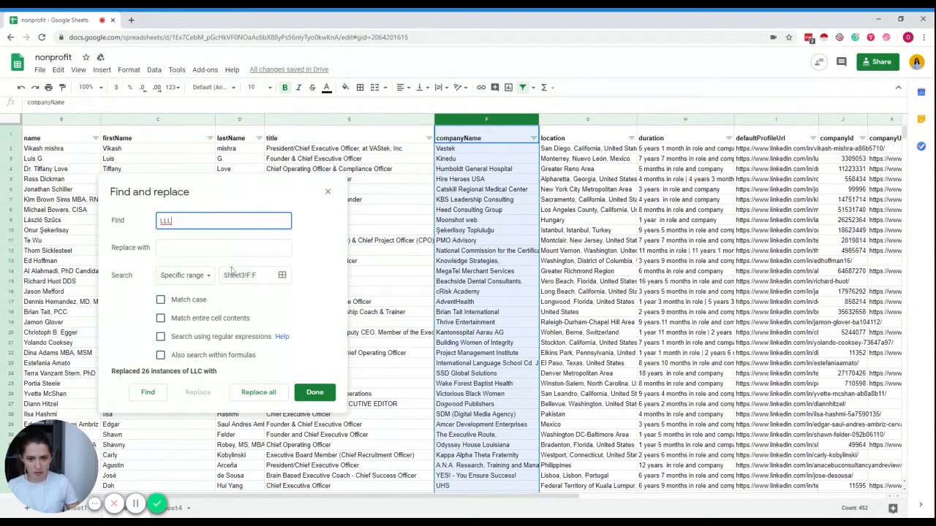
key(ctrl+z)
click(512, 294)
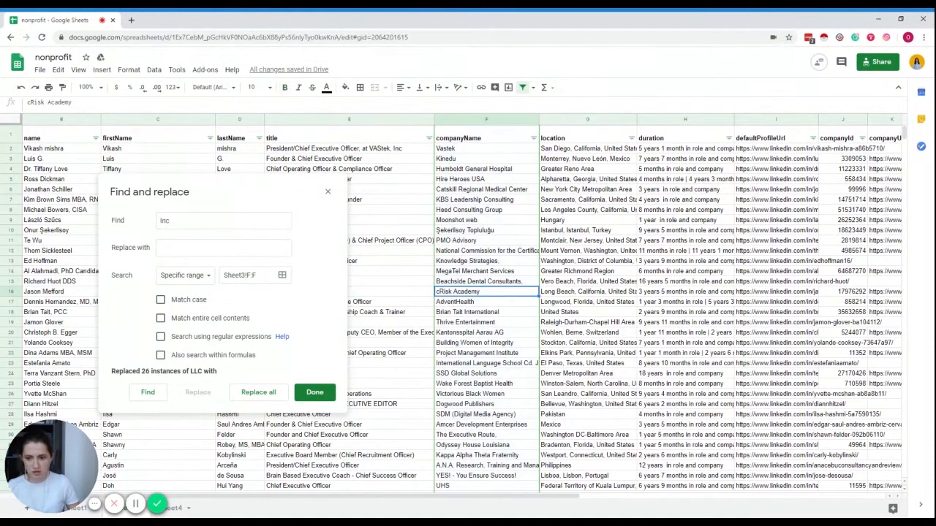
click(328, 192)
- Reopen Find and replace for the companyName column and replace all instances of "LLC" with nothing
key(ctrl+h)
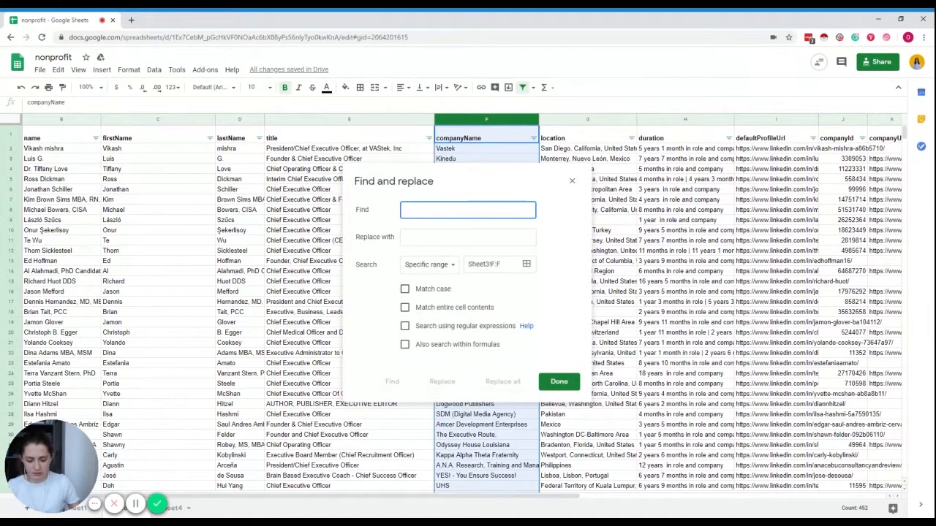
text(LLC)
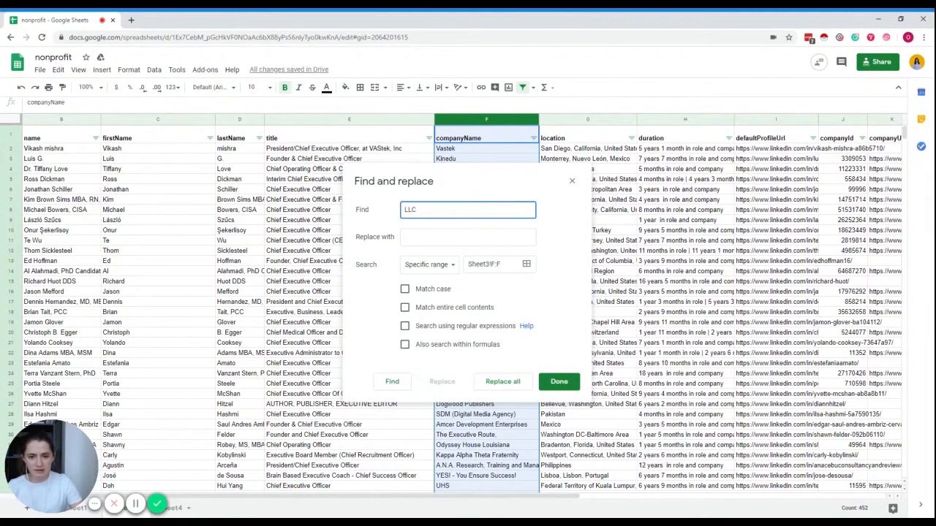
key(Return)
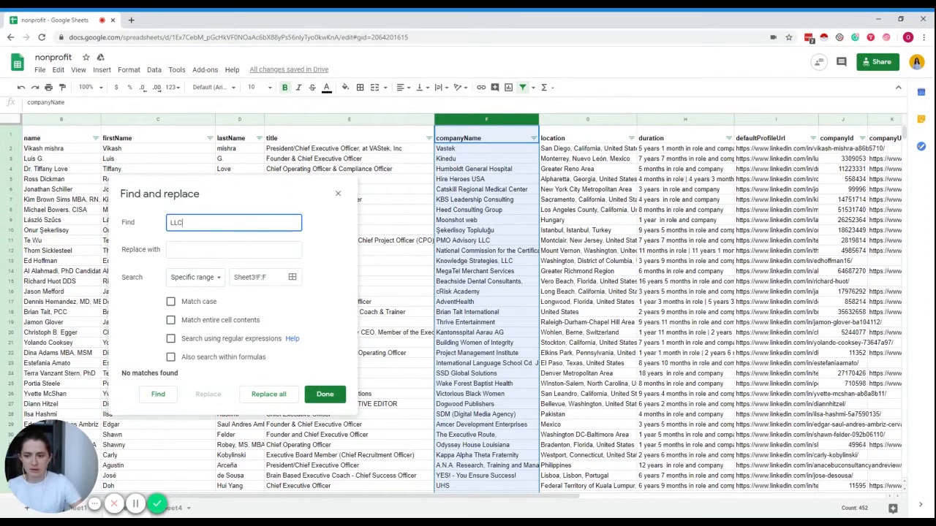
key(BackSpace)
click(268, 394)
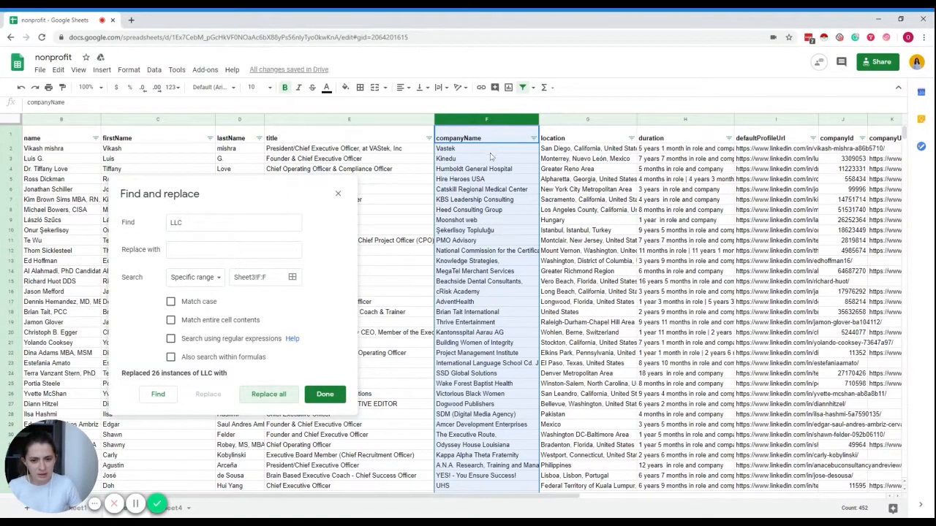
- Replace all instances of "Group" in the companyName column with nothing
click(495, 214)
drag(193, 223, 121, 234)
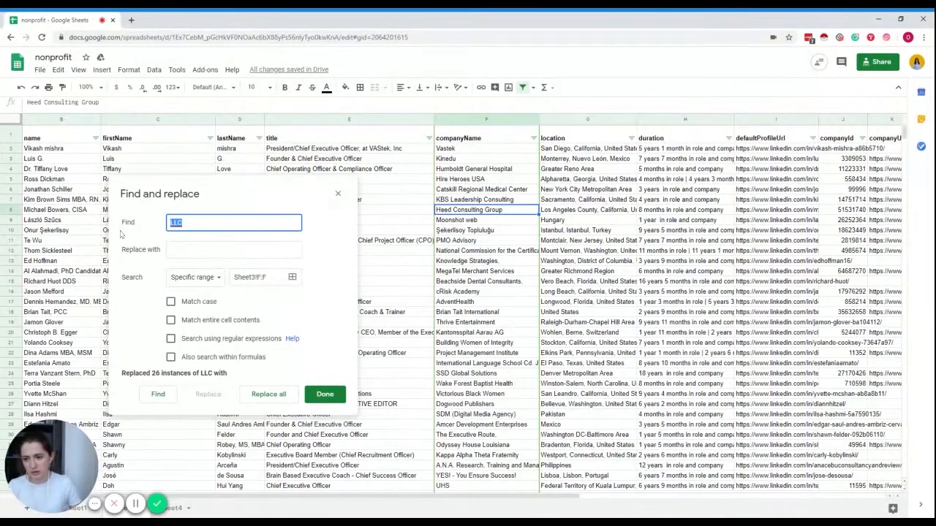
text(Group)
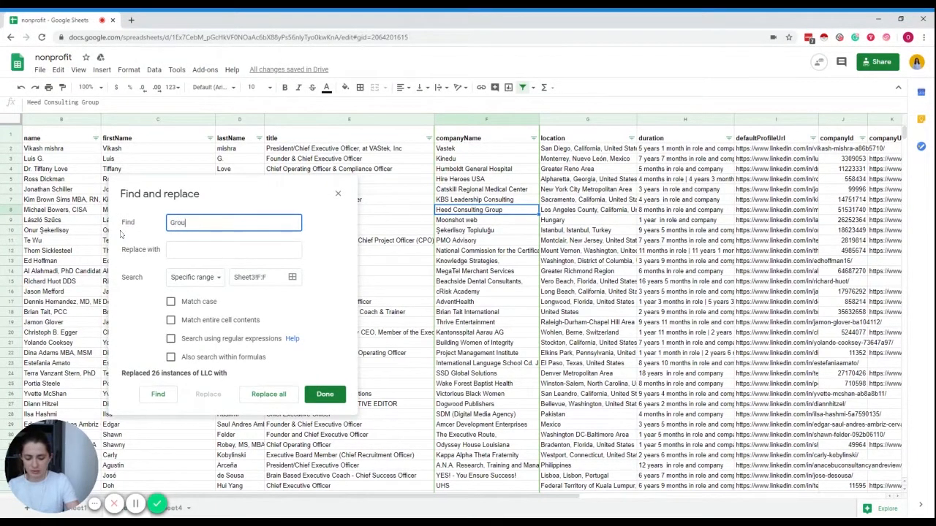
click(282, 398)
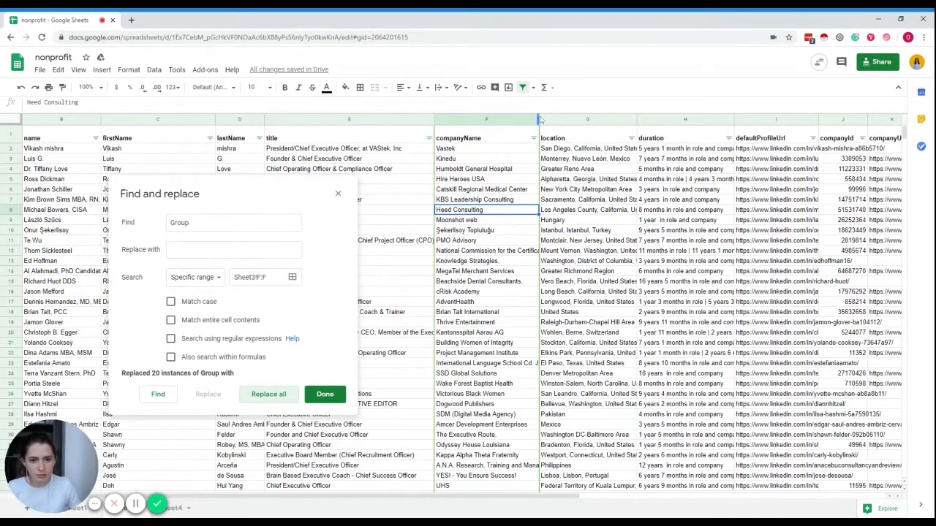
- Widen the companyName column and replace all commas in it with nothing
drag(539, 119, 613, 119)
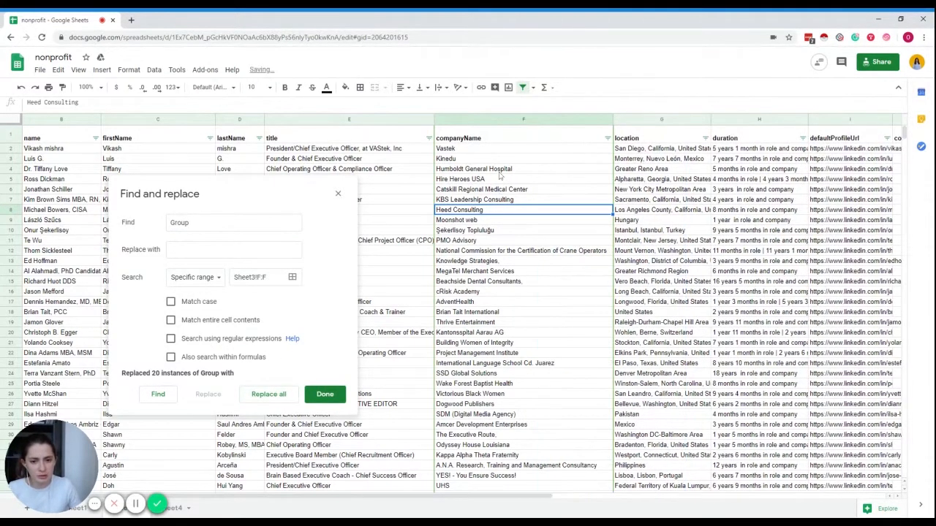
scroll(500, 176, down, 1)
double_click(179, 222)
key(BackSpace)
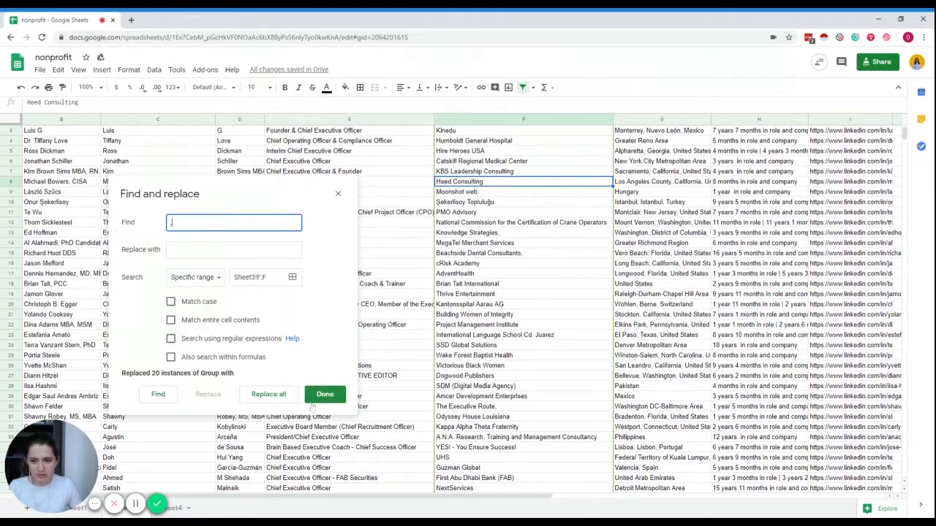
text(,)
click(268, 394)
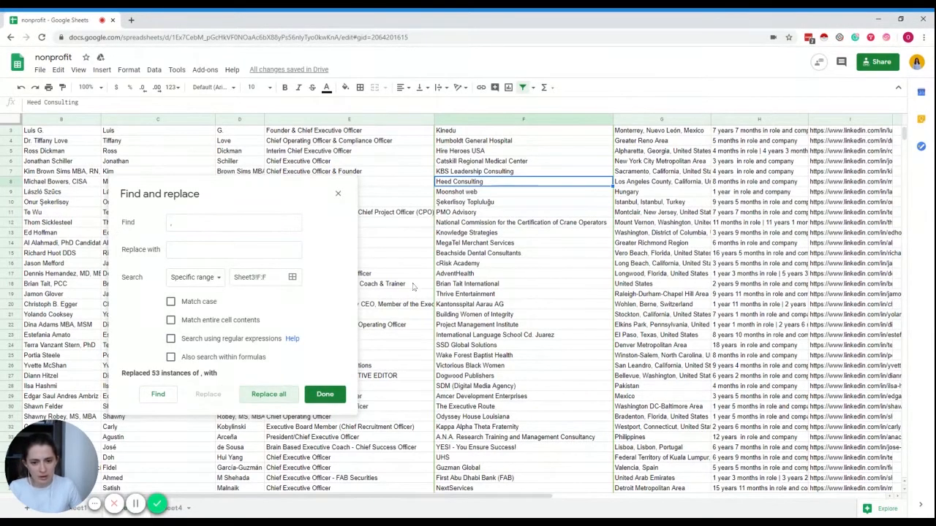
- Remove the "AG" suffix from the Kantonsspital Aarau company name
scroll(494, 229, down, 2)
click(493, 232)
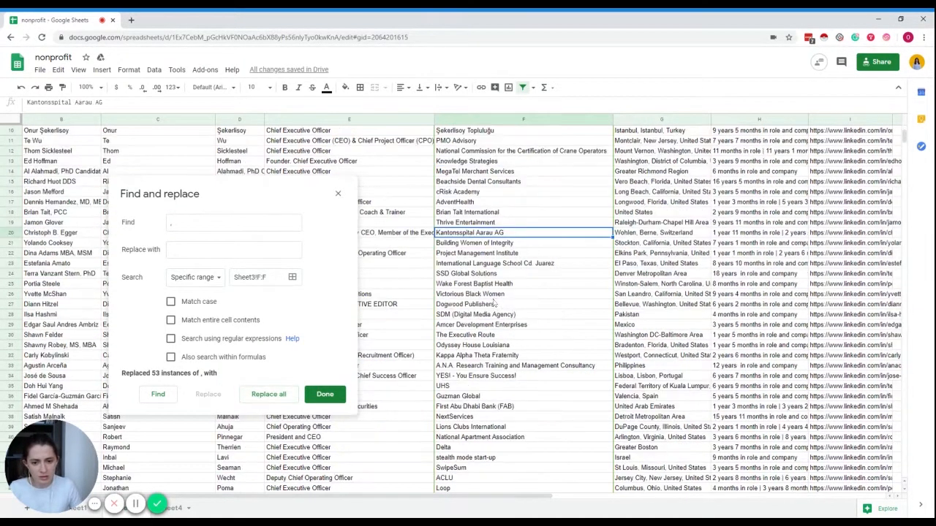
double_click(500, 234)
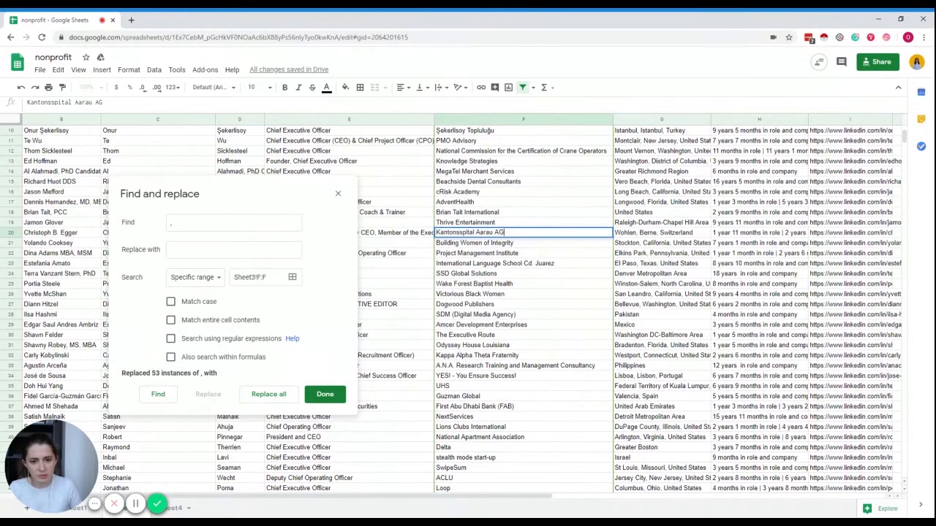
double_click(499, 234)
key(BackSpace)
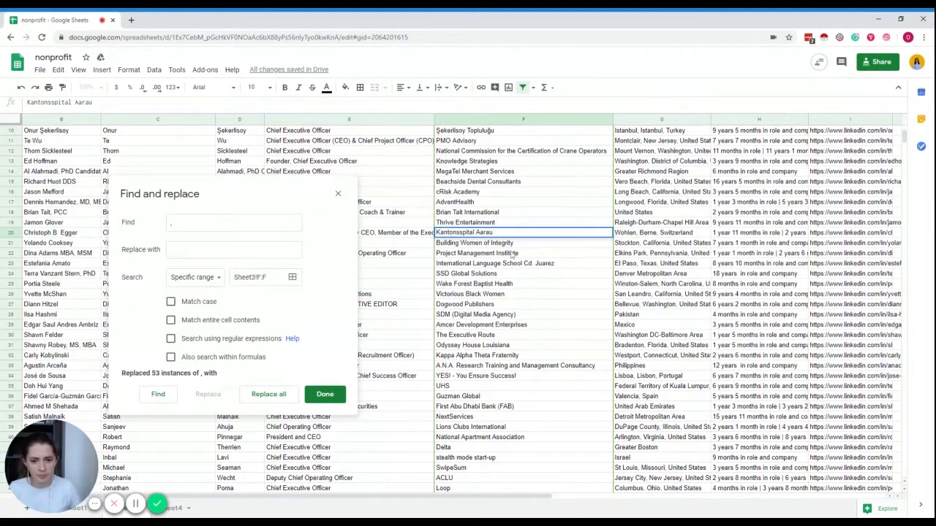
click(512, 255)
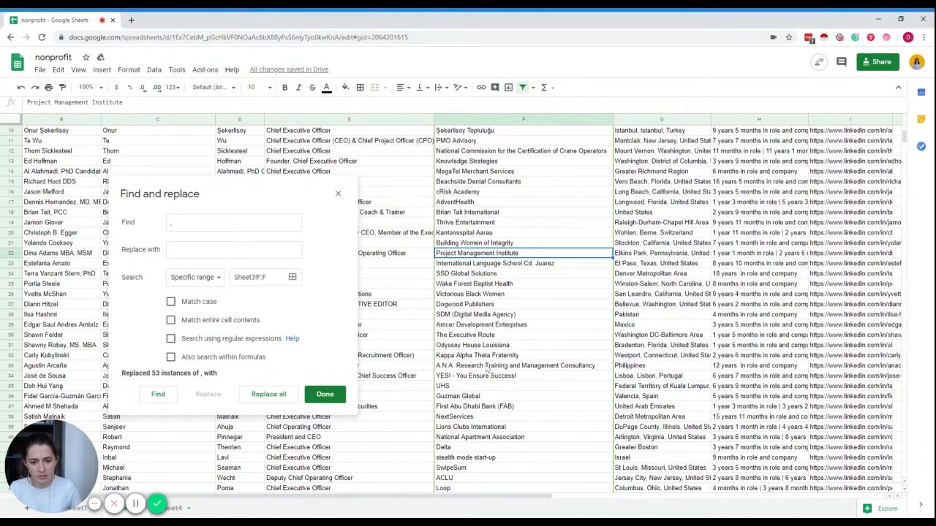
- Replace all instances of "Ltd" in the companyName column with nothing
scroll(486, 369, down, 5)
scroll(486, 370, down, 8)
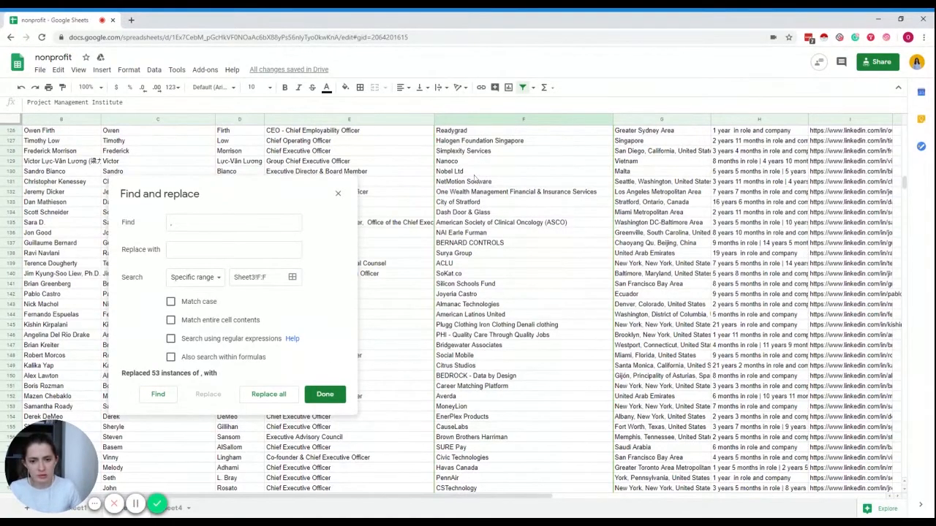
click(474, 174)
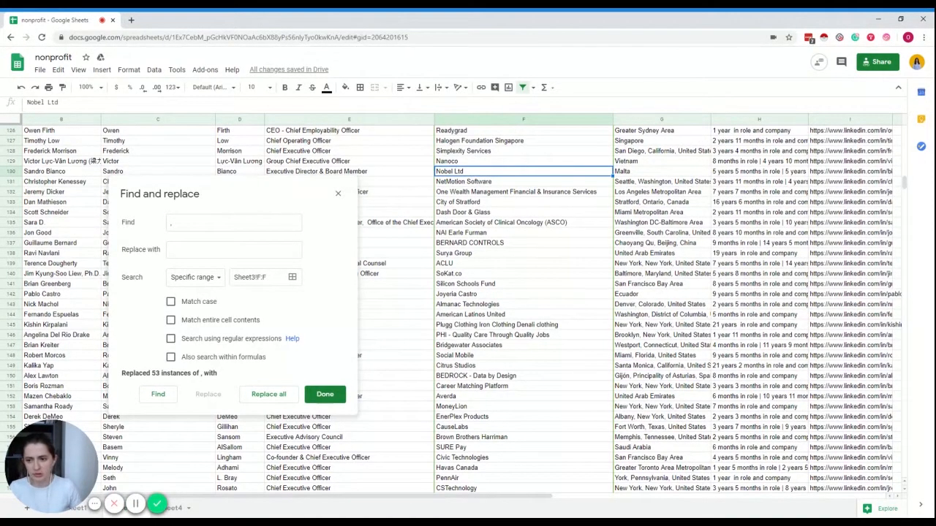
drag(180, 225, 141, 234)
text(Ltd)
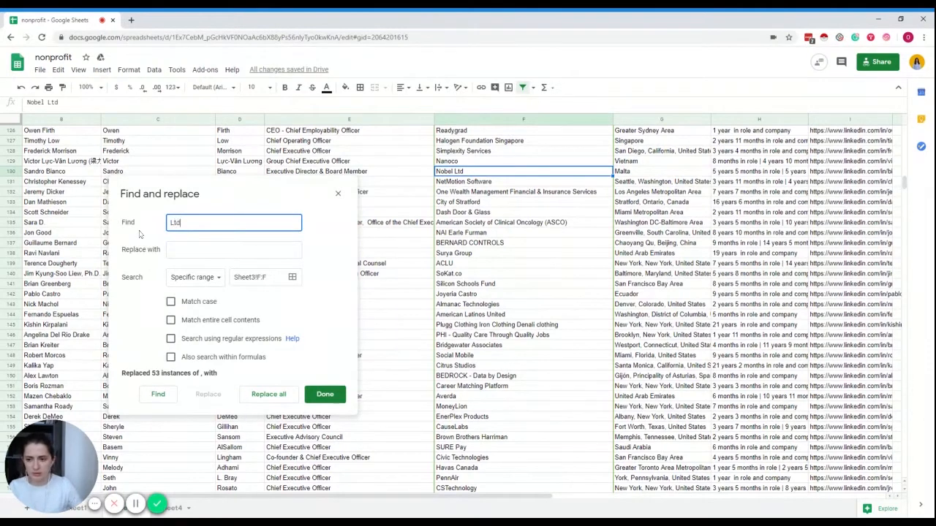
click(270, 395)
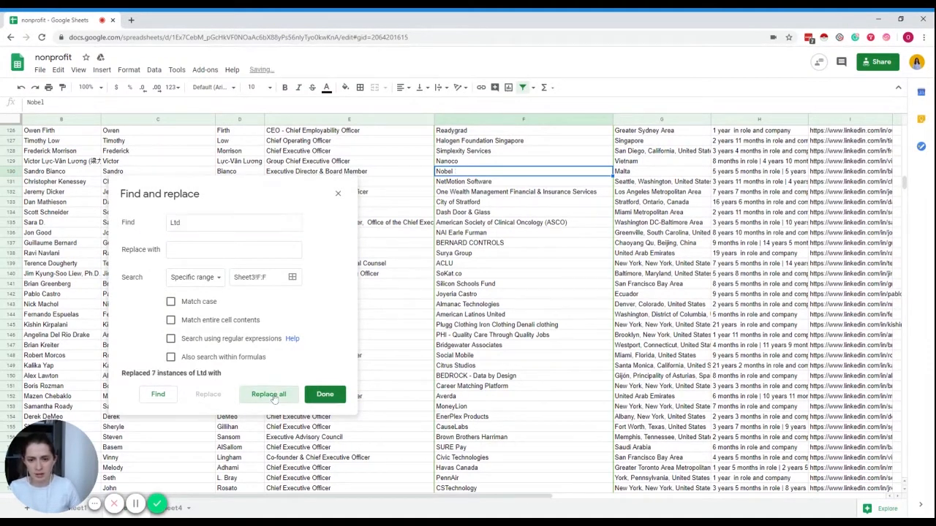
- Examine the rest of the companyName column for leftover suffixes and other clutter, and close Find and replace
scroll(533, 223, down, 5)
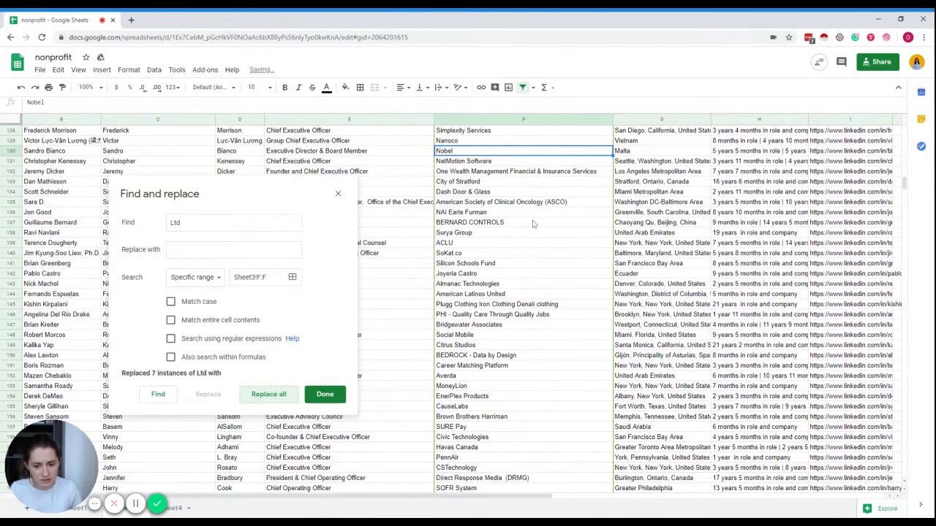
scroll(534, 224, down, 4)
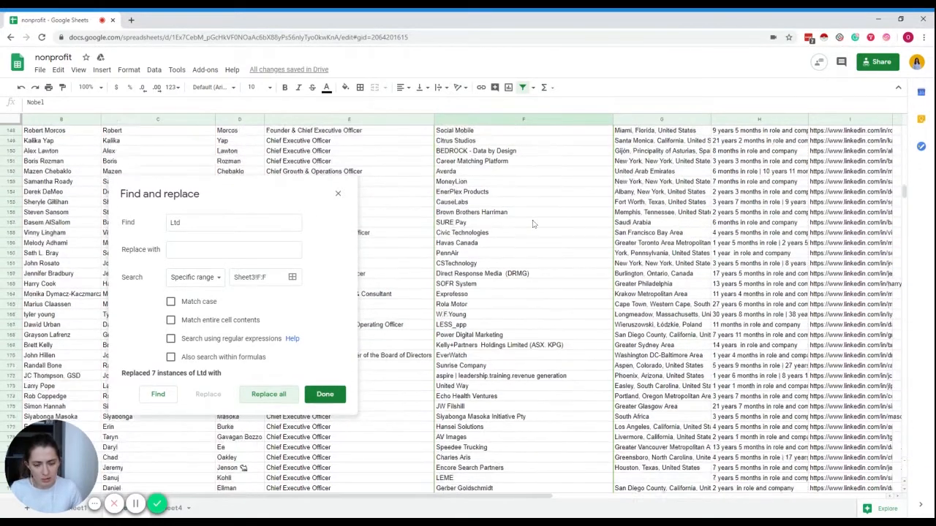
scroll(536, 225, down, 5)
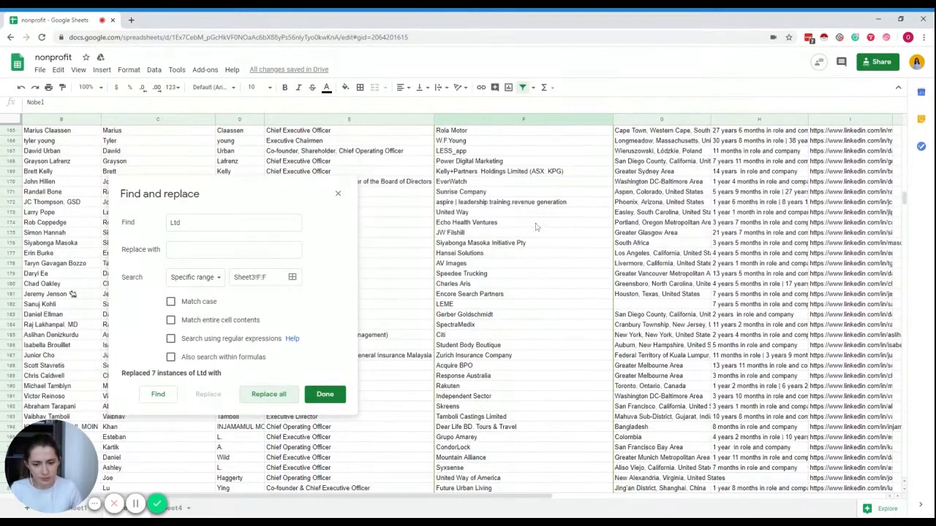
scroll(538, 228, down, 5)
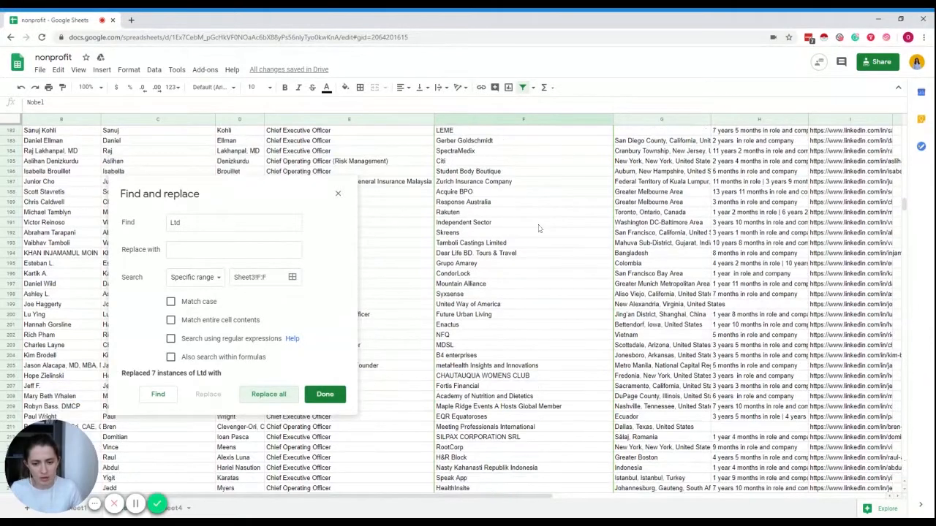
scroll(539, 229, down, 4)
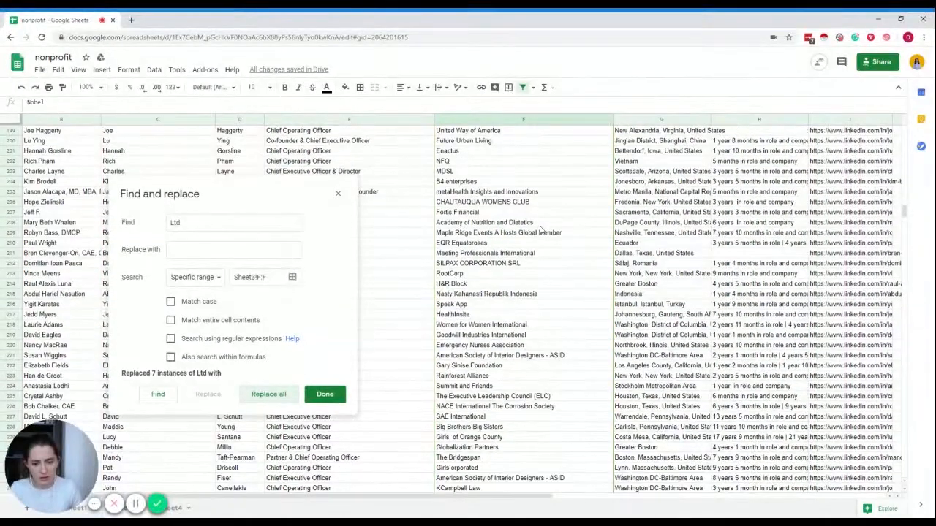
scroll(541, 230, down, 9)
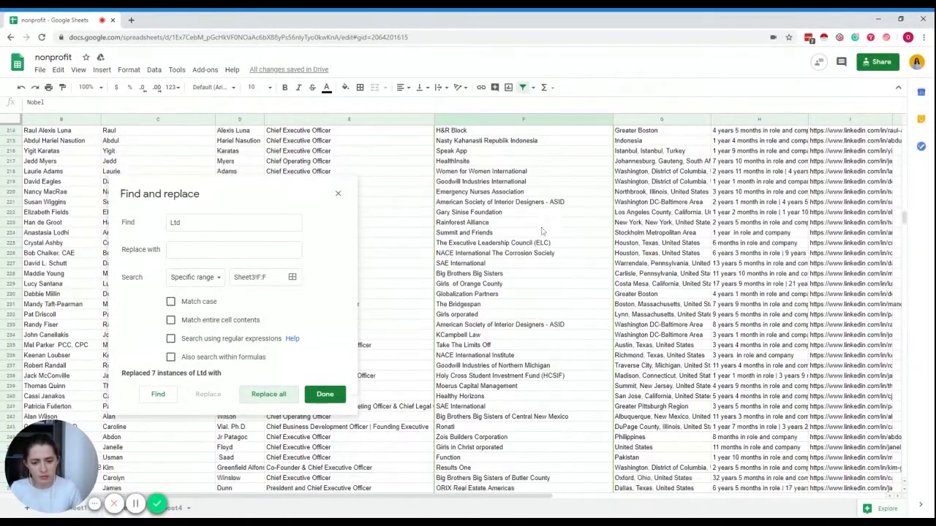
scroll(542, 231, down, 1)
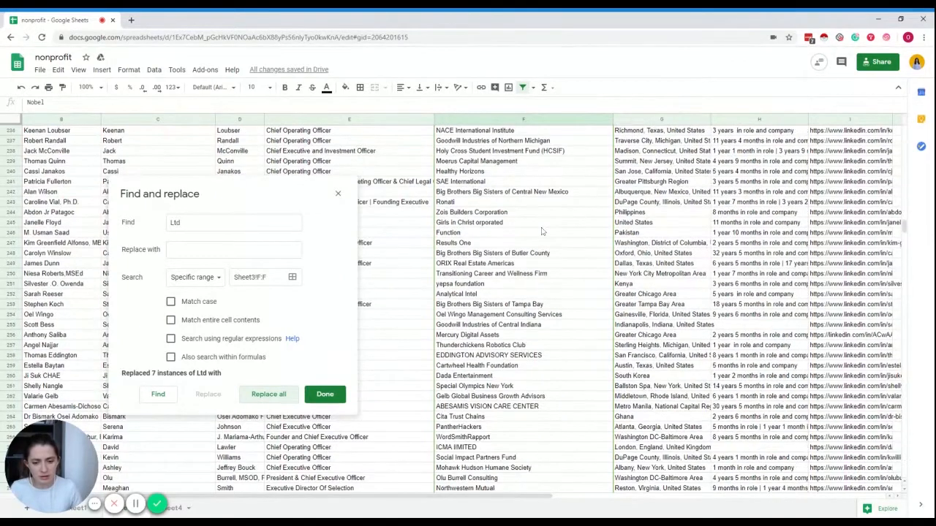
scroll(542, 231, down, 4)
scroll(542, 231, down, 3)
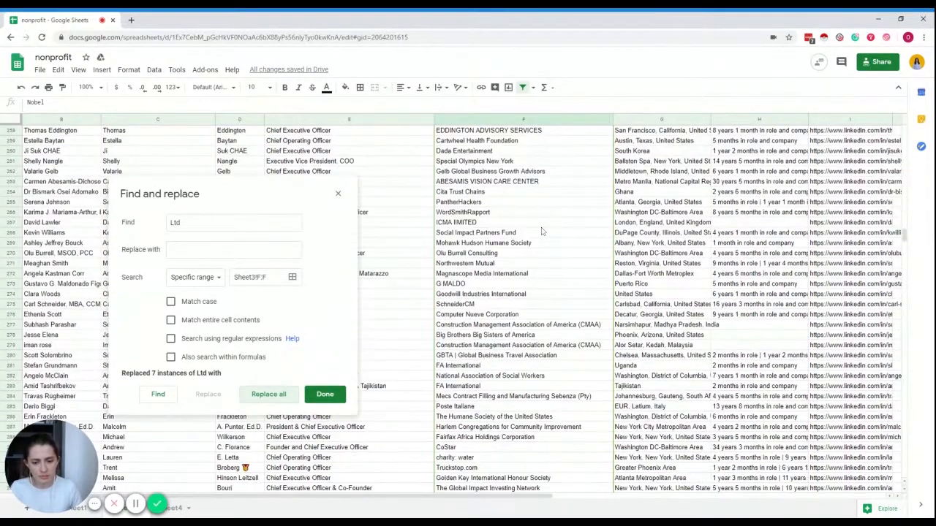
scroll(542, 231, down, 14)
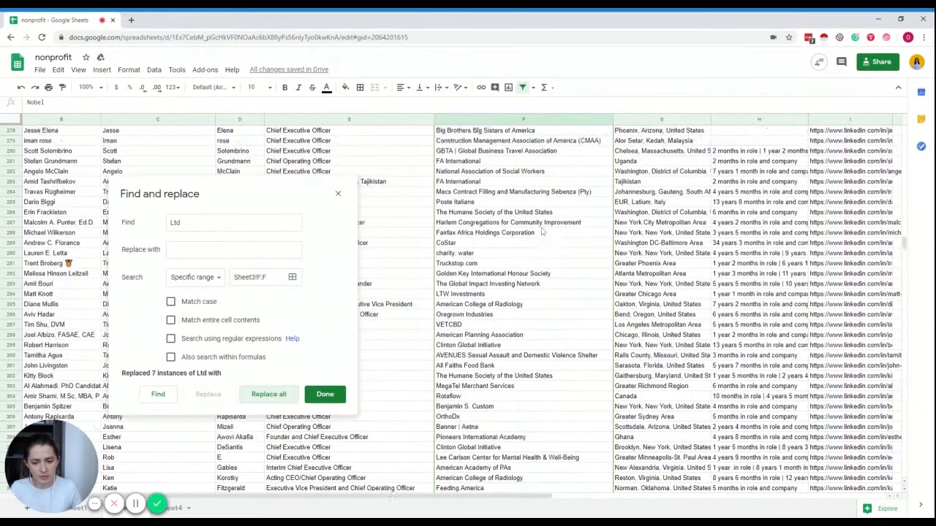
scroll(542, 232, down, 13)
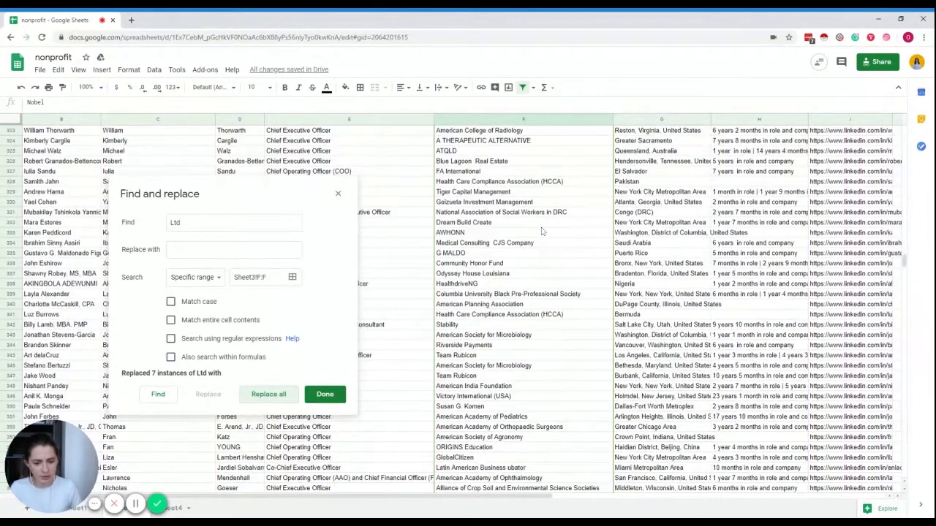
scroll(542, 231, down, 11)
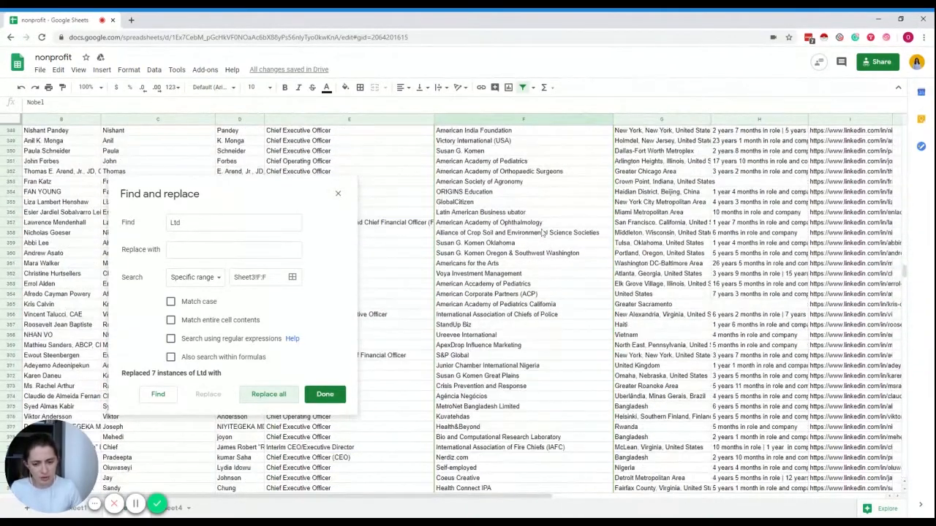
scroll(542, 233, down, 4)
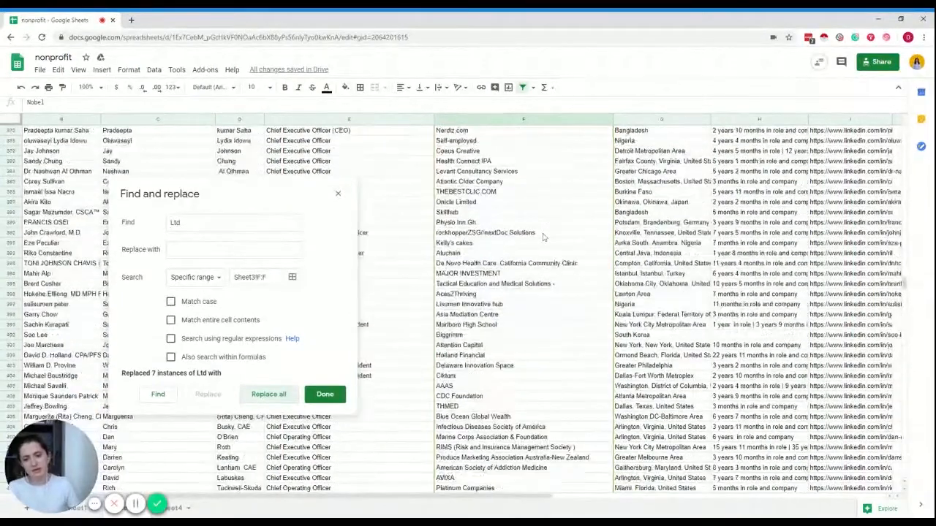
scroll(543, 236, down, 7)
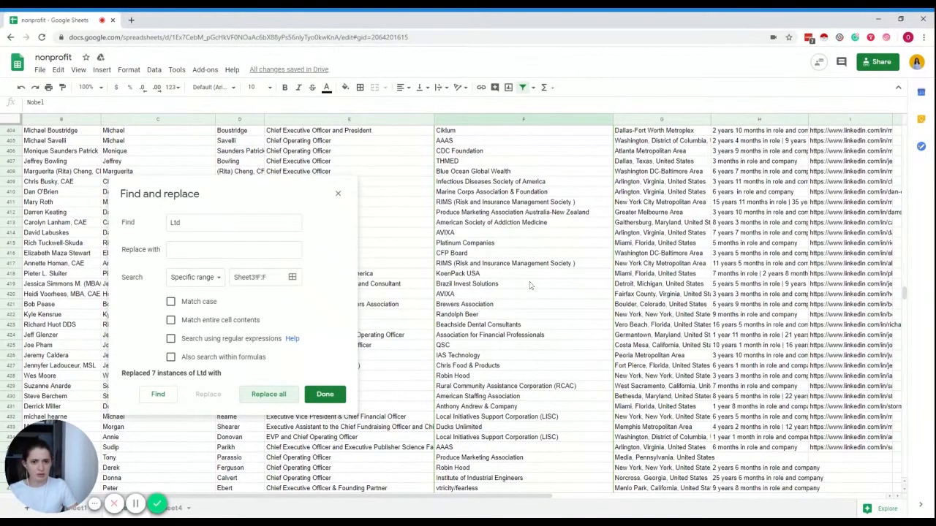
scroll(531, 286, up, 1)
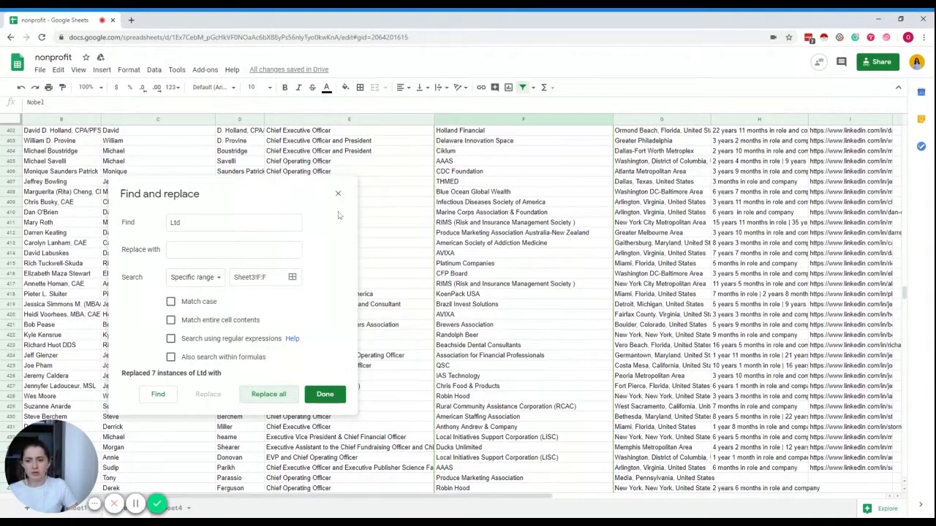
click(338, 194)
- Filter the companyName column by condition to show only rows whose text contains "("
scroll(574, 170, up, 20)
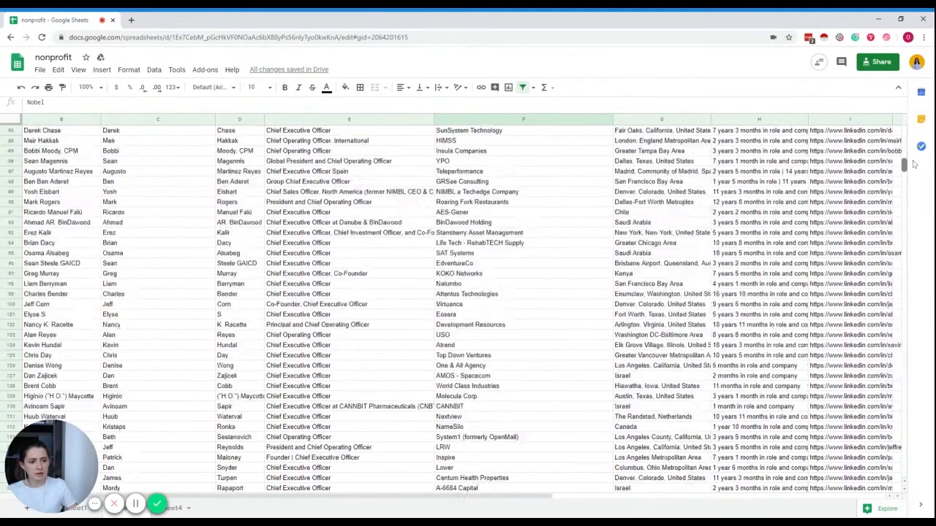
click(608, 138)
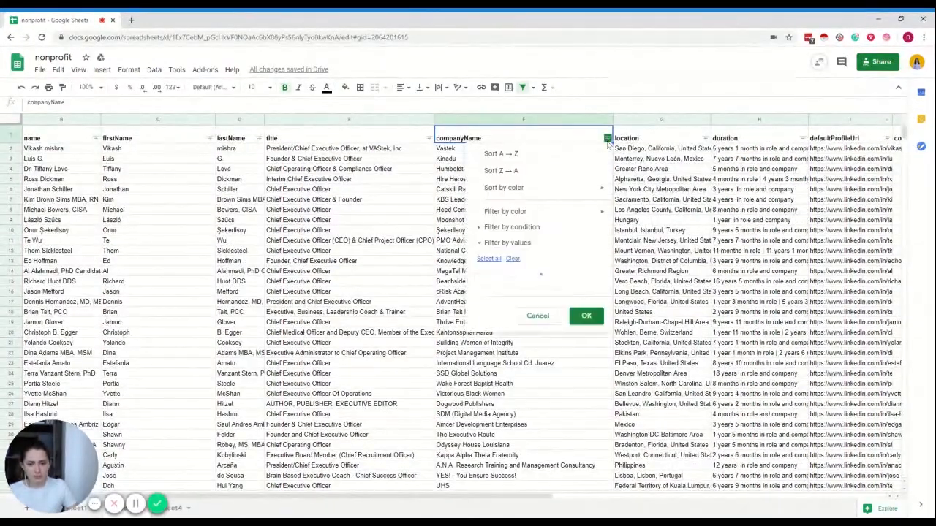
click(512, 227)
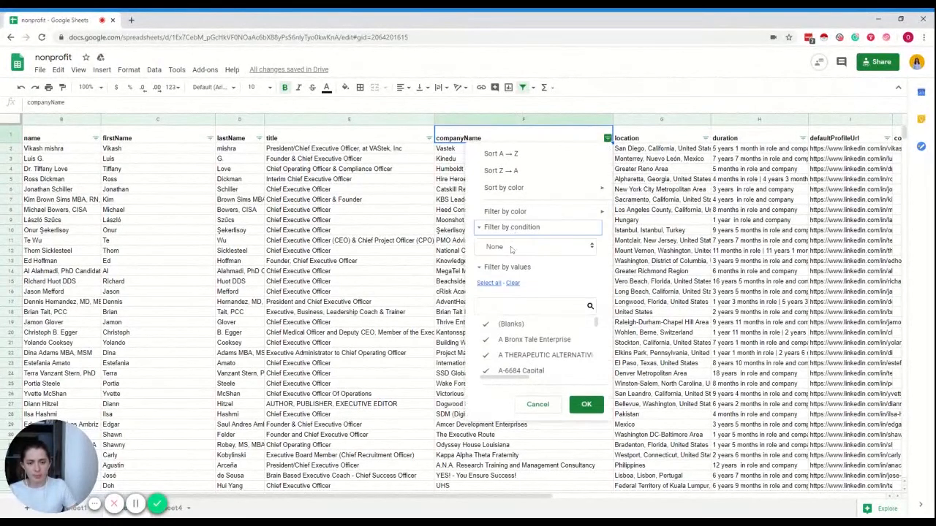
click(514, 249)
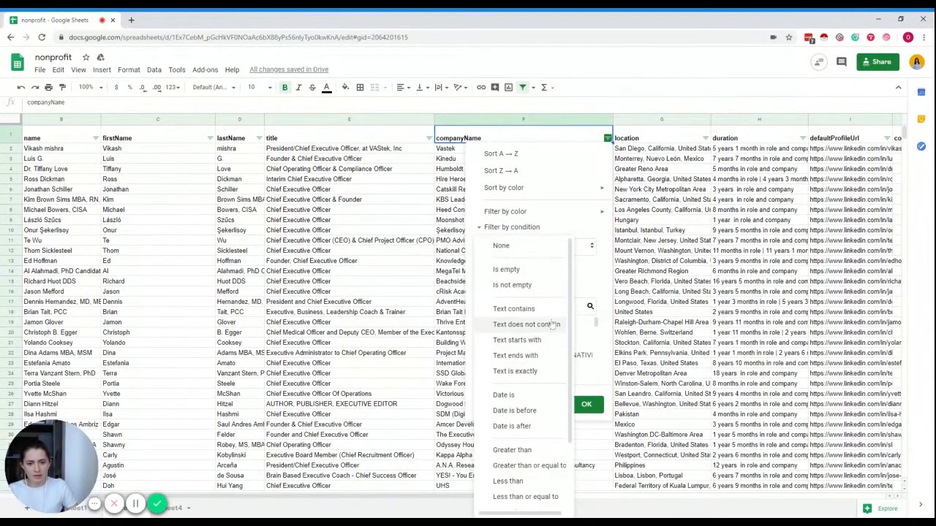
click(514, 309)
click(535, 269)
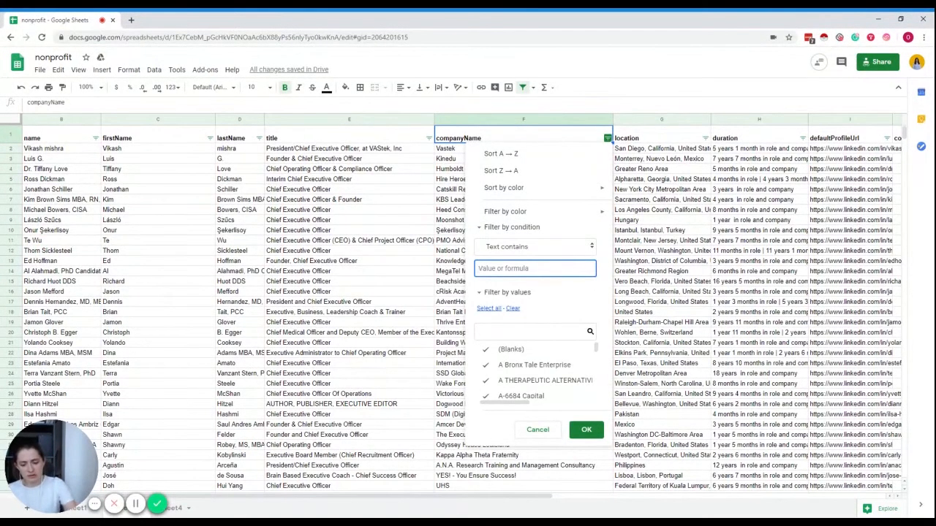
text(()
click(587, 430)
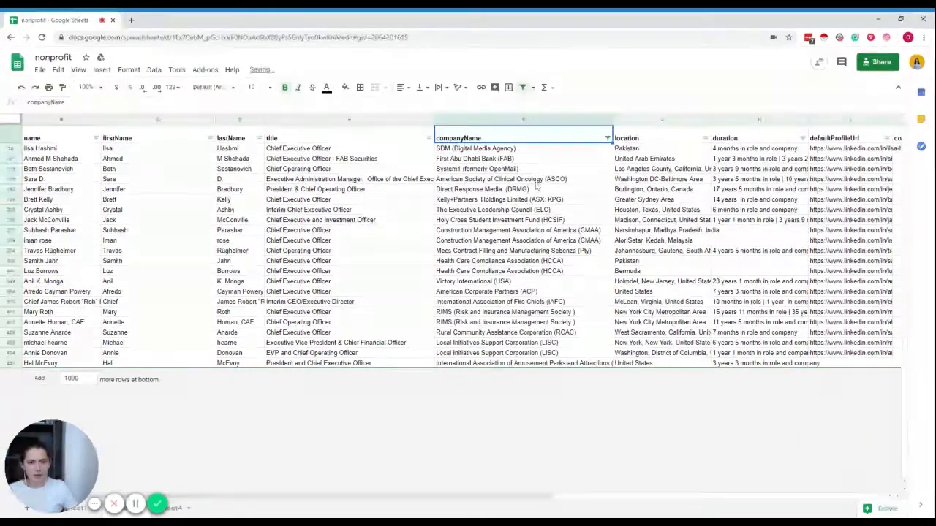
- Remove "(Digital Media Agency)" from the SDM company name and "(FAB)" from First Abu Dhabi Bank
click(463, 151)
double_click(463, 151)
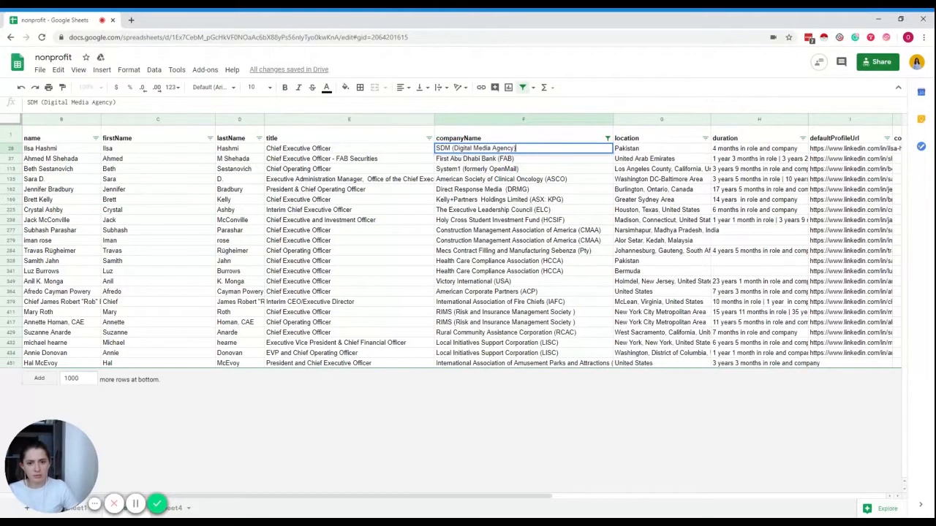
drag(450, 149, 518, 150)
key(BackSpace)
click(532, 162)
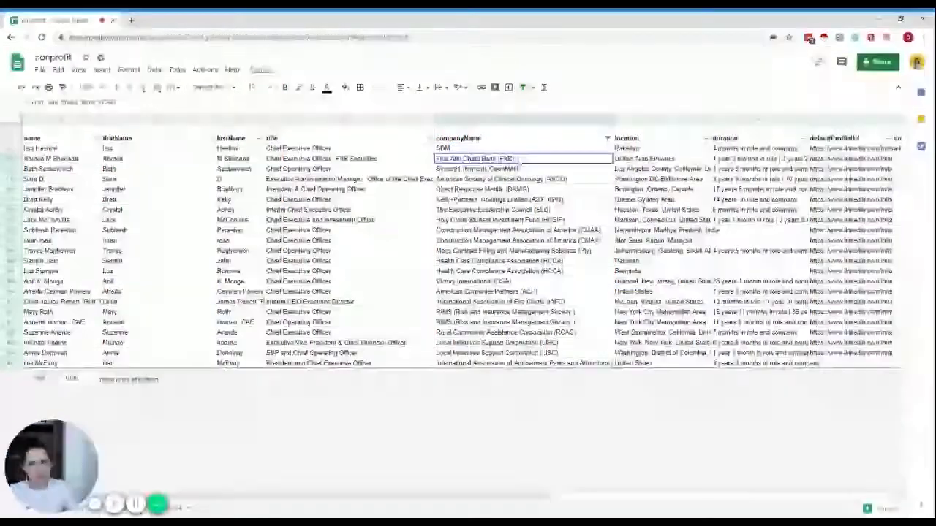
double_click(502, 160)
drag(498, 159, 515, 158)
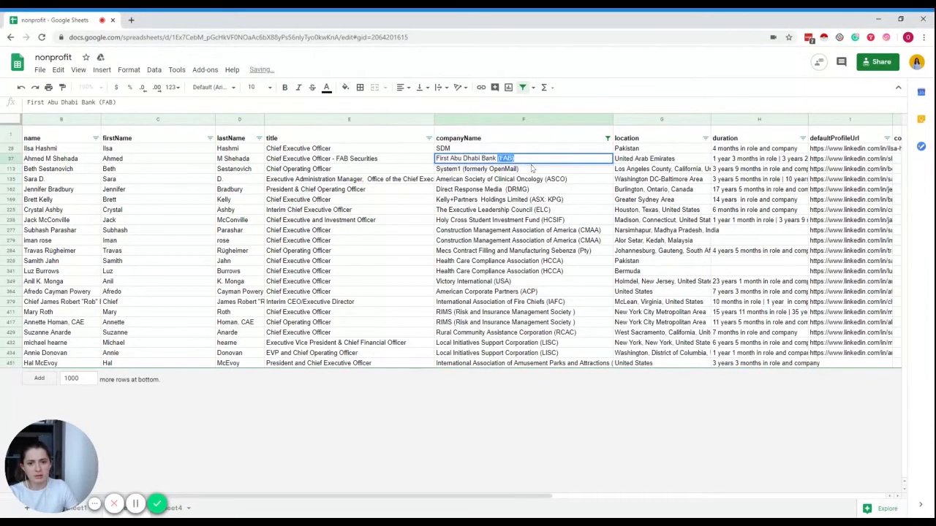
key(BackSpace)
- Remove "(formerly OpenMail)" from the System1 company name
click(503, 173)
double_click(472, 170)
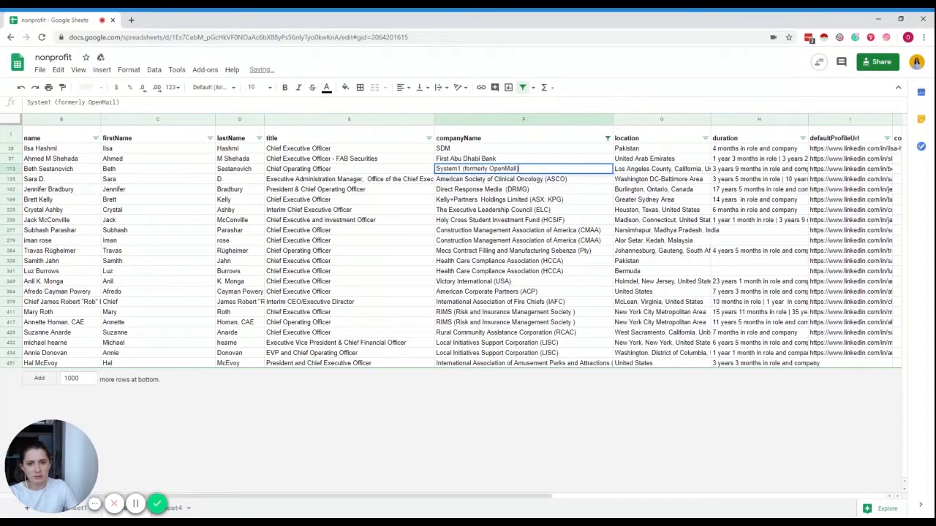
double_click(473, 170)
click(466, 169)
drag(464, 169, 519, 169)
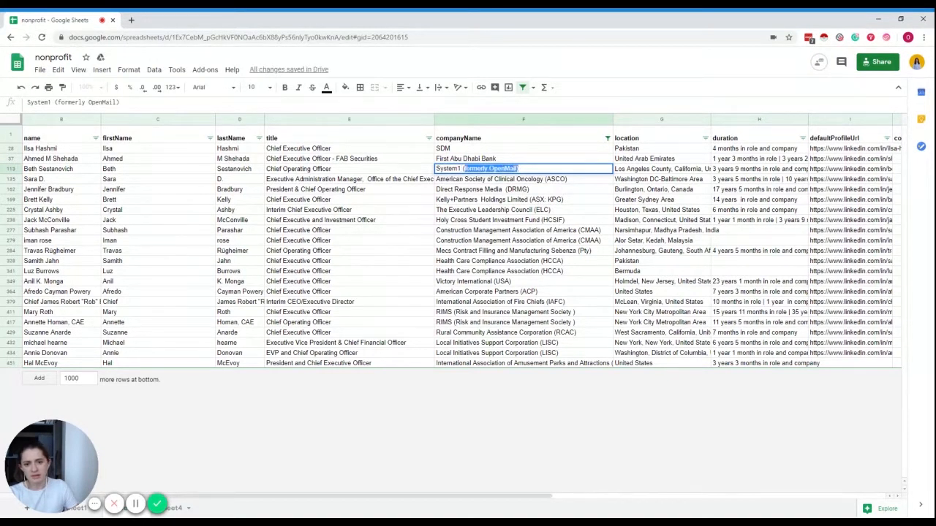
key(BackSpace)
- Remove "(ASCO)" from American Society of Clinical Oncology and "(DRMG)" from Direct Response Media in the companyName column
click(517, 183)
key(Return)
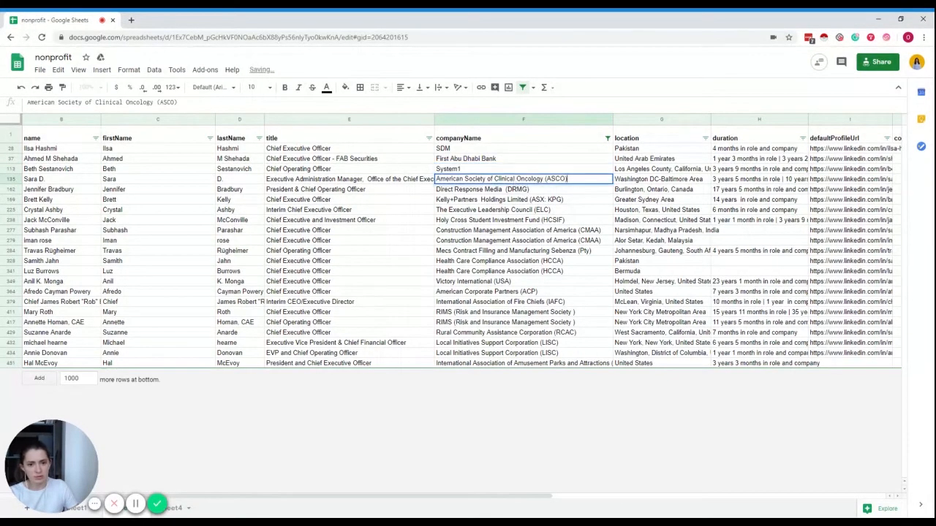
drag(543, 179, 583, 191)
key(BackSpace)
double_click(542, 191)
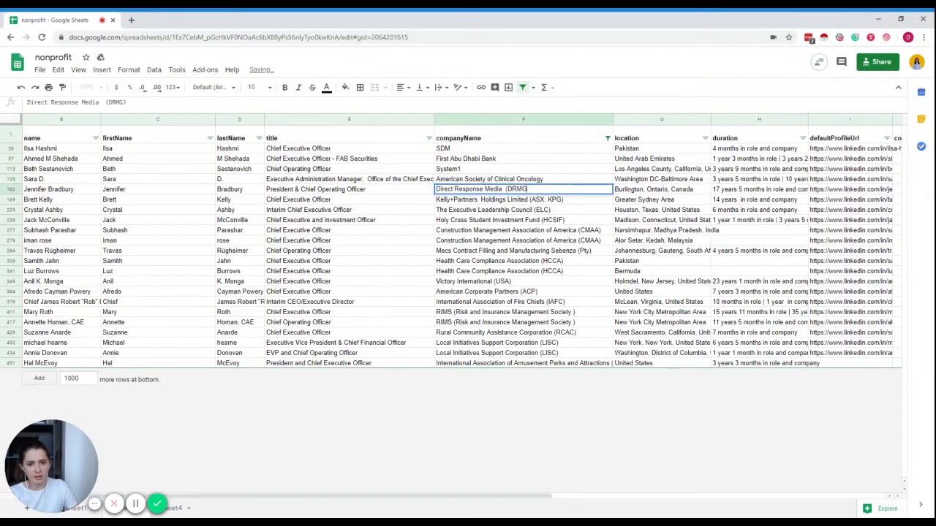
key(BackSpace)
drag(503, 189, 528, 189)
key(BackSpace)
- Remove "(ASX: KPG)" from Kelly+Partners Holdings Limited and "(ELC)" from The Executive Leadership Council
double_click(538, 202)
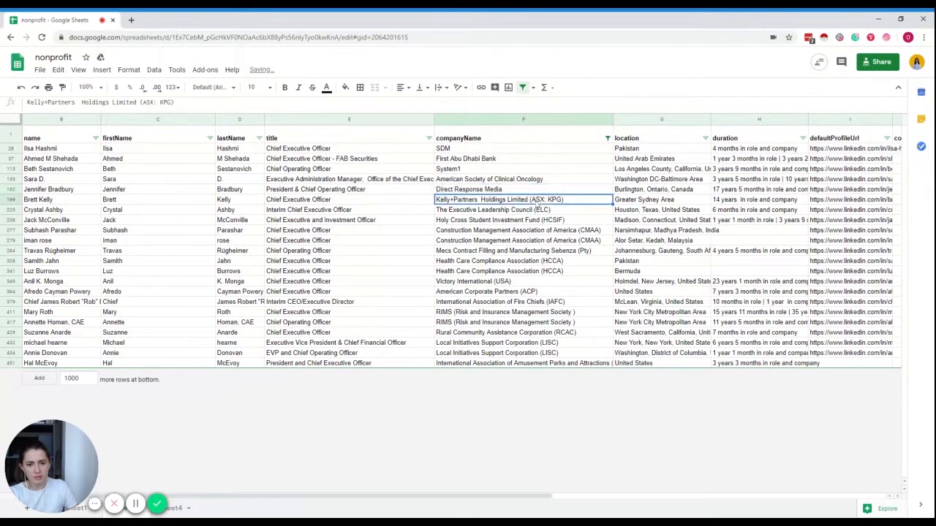
drag(528, 199, 553, 210)
key(BackSpace)
double_click(550, 210)
key(BackSpace)
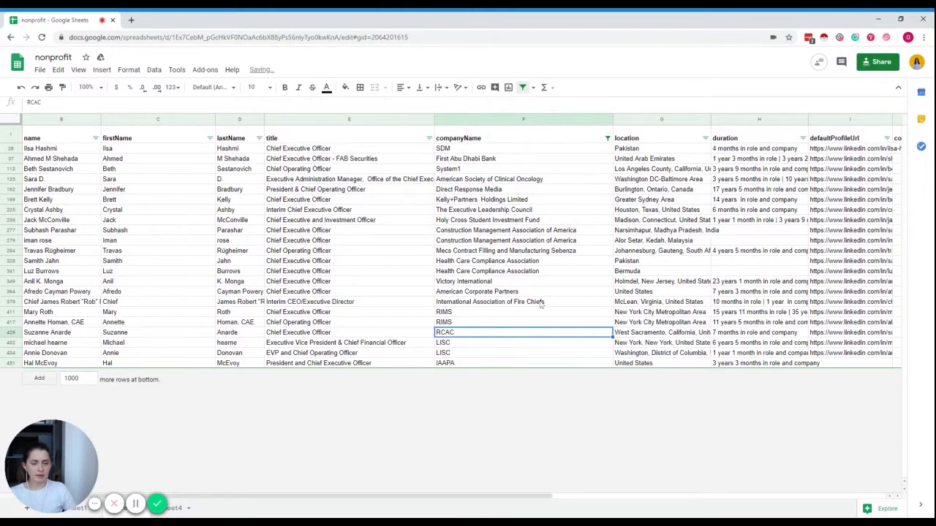
- Clear the "(" text condition from the companyName filter to show all rows again
click(607, 138)
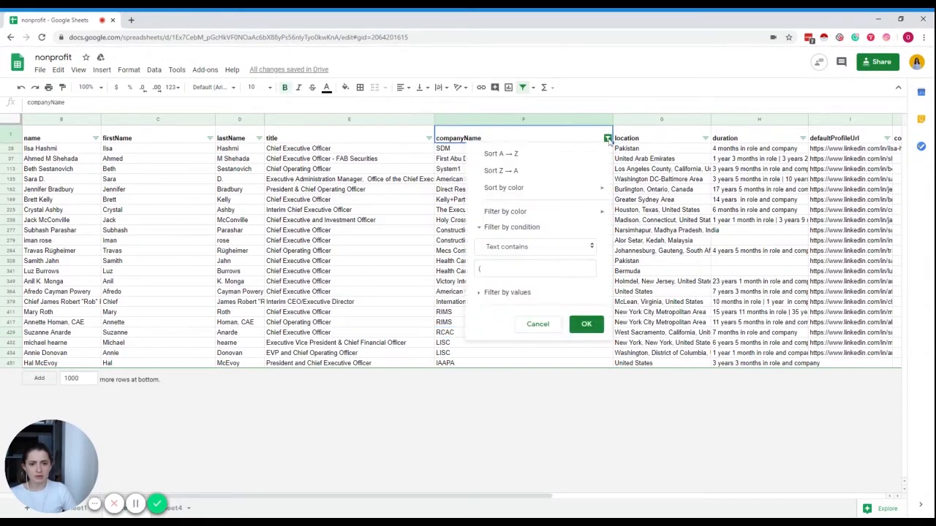
click(500, 268)
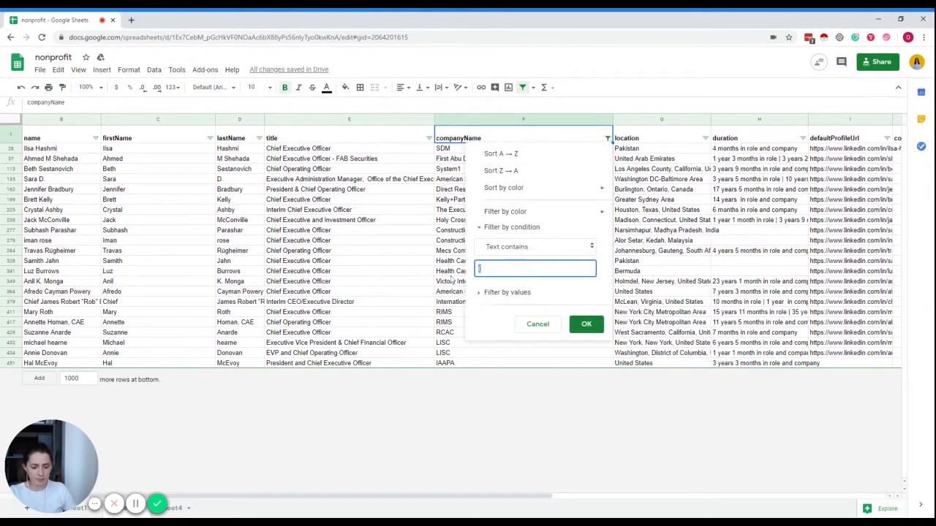
click(587, 326)
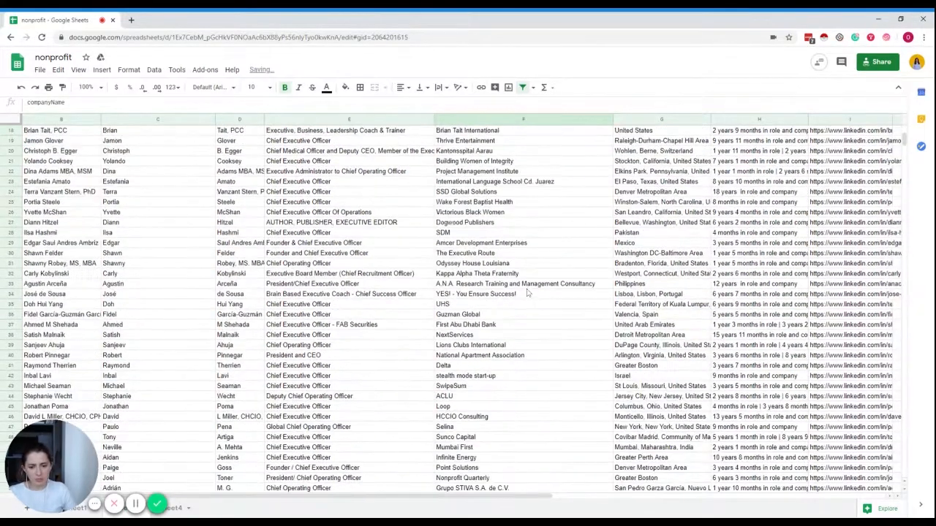
- Check the capitalization of the company names and insert an empty column directly after companyName
scroll(527, 294, down, 5)
scroll(525, 288, up, 9)
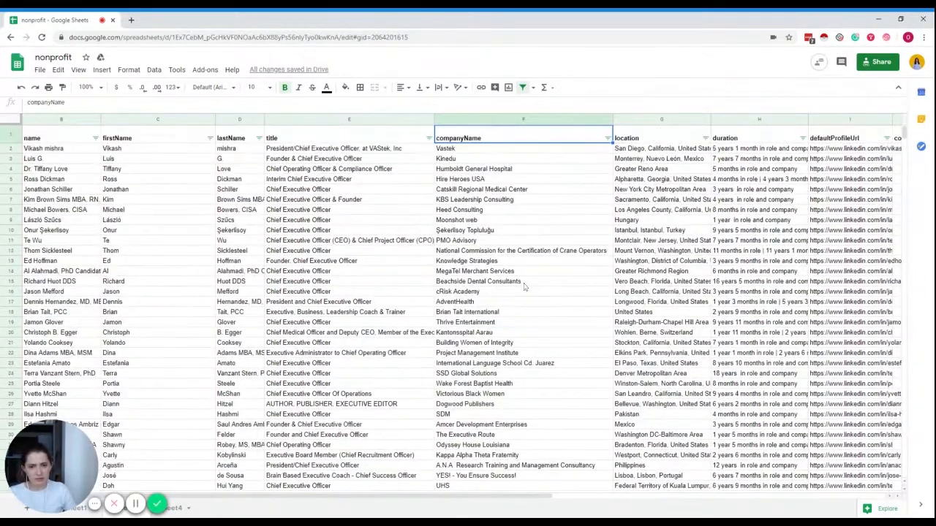
scroll(514, 259, down, 4)
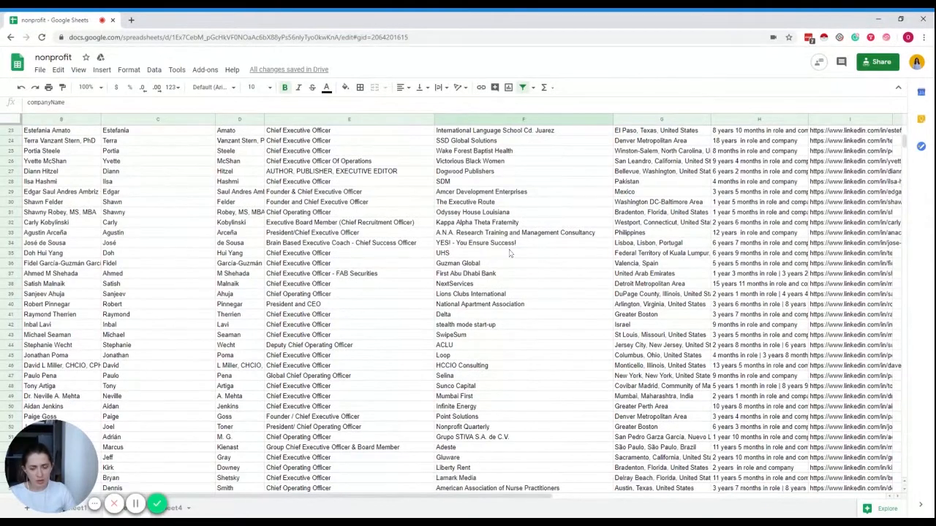
scroll(510, 253, down, 4)
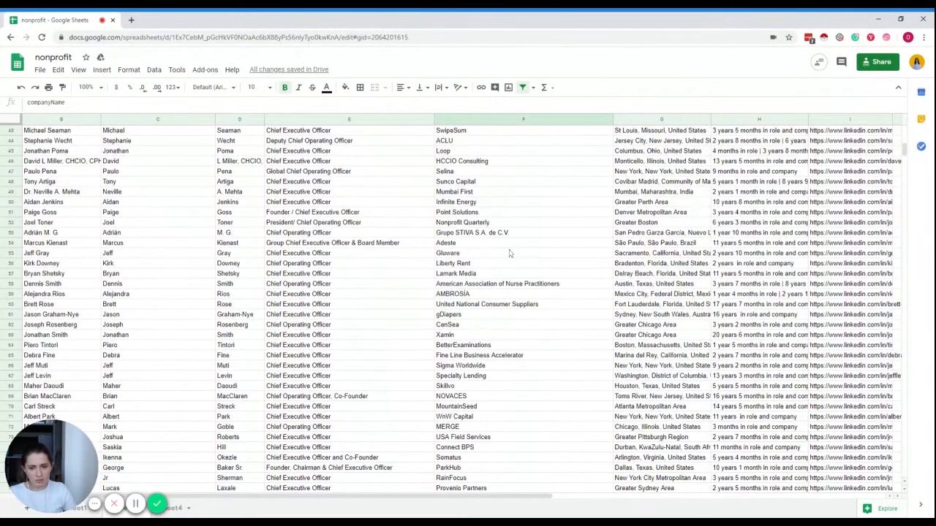
scroll(507, 251, up, 5)
click(536, 117)
right_click(537, 119)
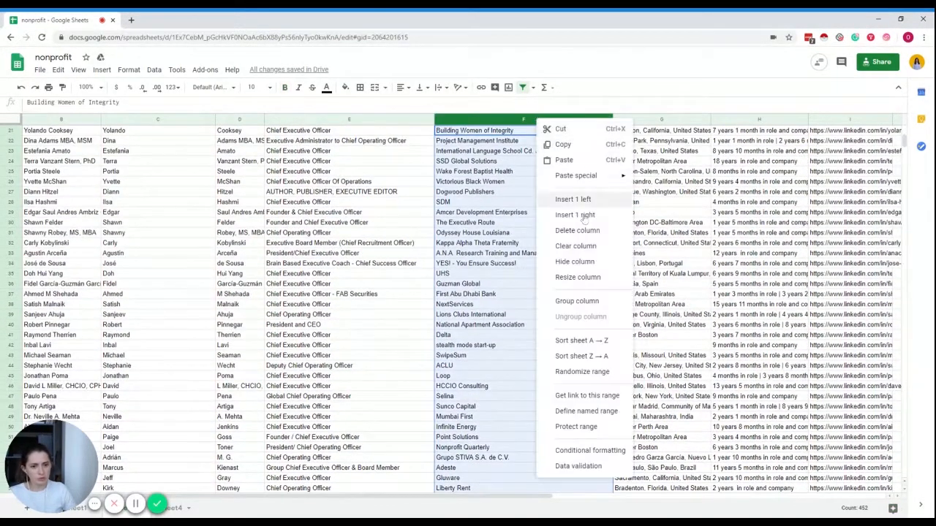
click(587, 217)
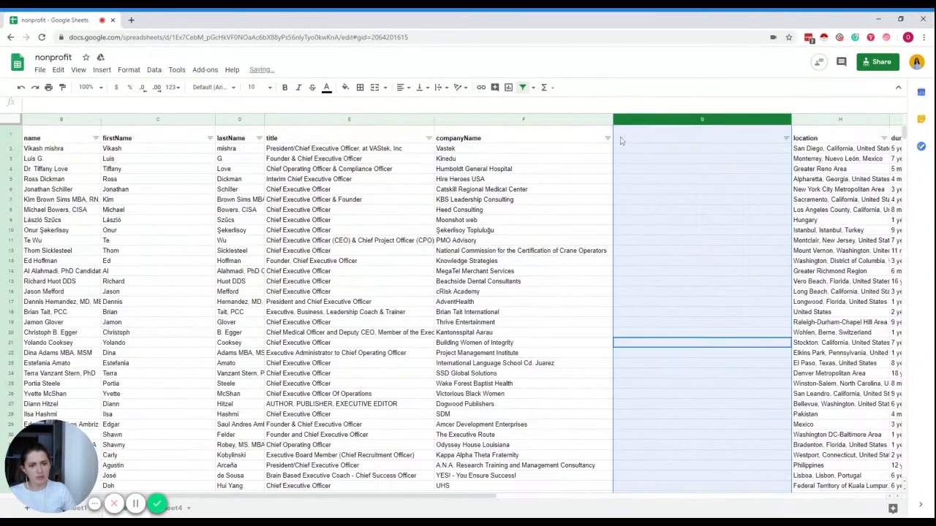
- Enter =PROPER(F2) in cell G2 and fill the formula down the new column for all contacts
click(633, 150)
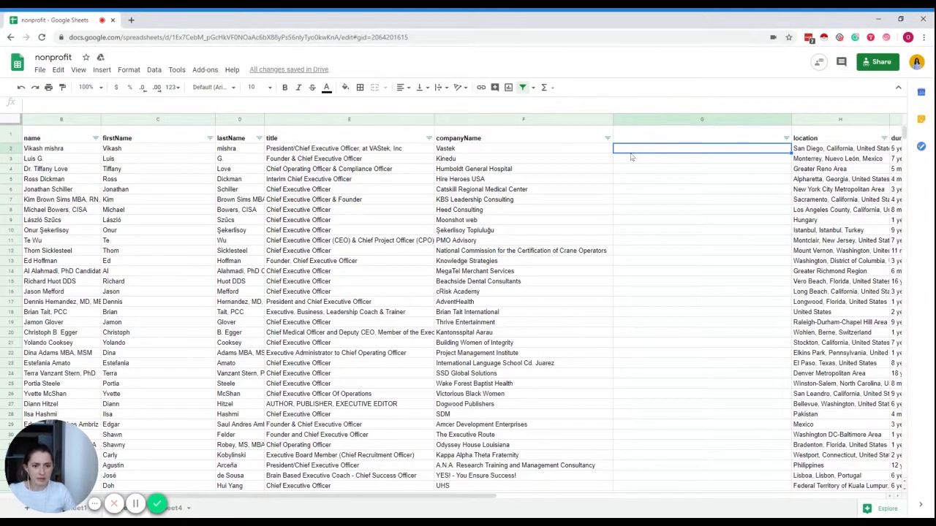
text(=PROPER()
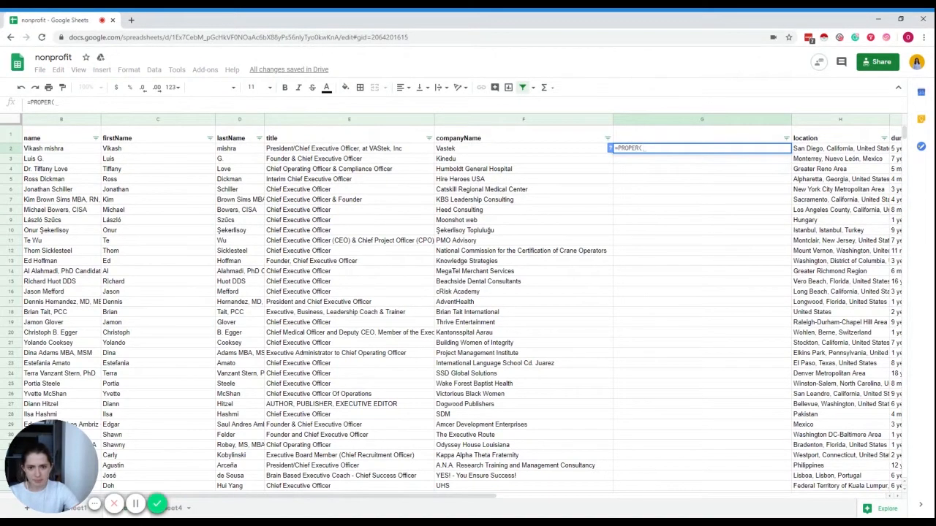
text(F2))
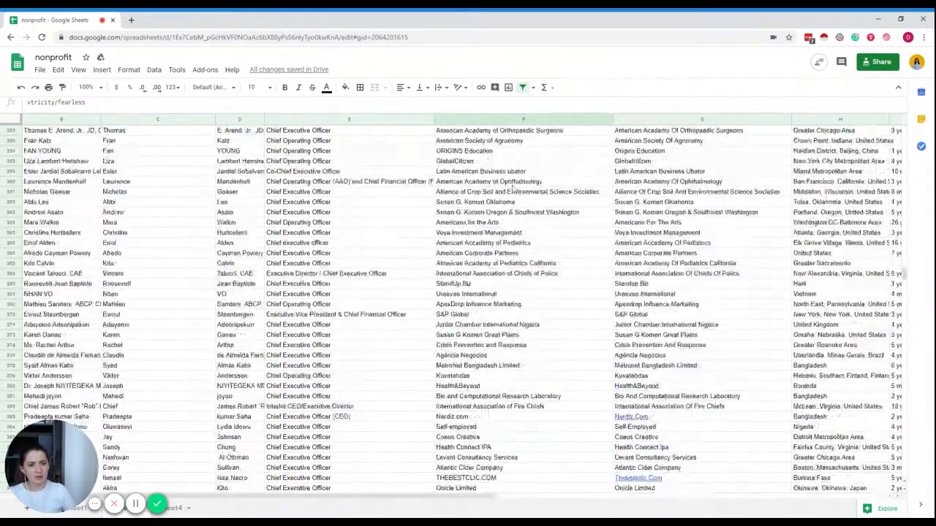
- Review the proper-cased company names, and filter the title column by condition to rows whose text contains "("
scroll(512, 188, up, 1)
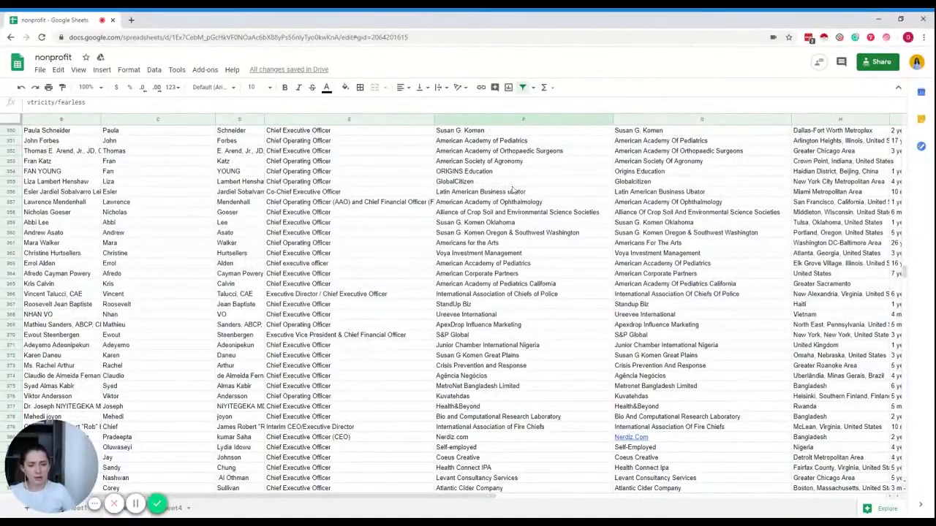
scroll(515, 188, up, 6)
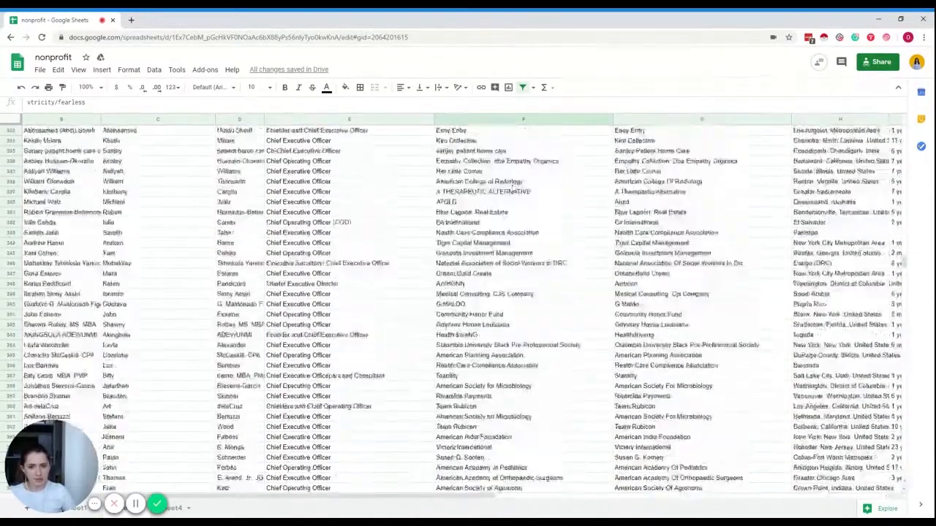
scroll(514, 190, up, 5)
drag(904, 257, 904, 126)
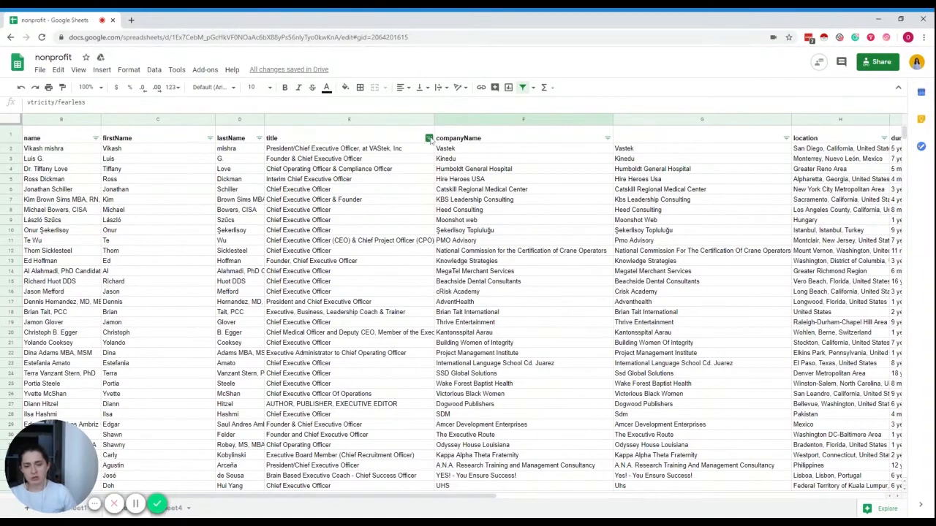
click(430, 139)
click(344, 228)
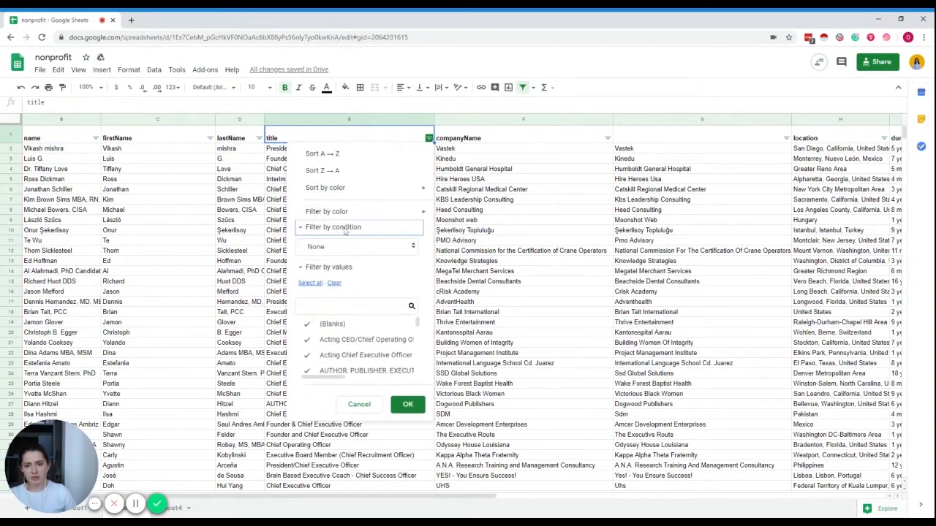
click(337, 248)
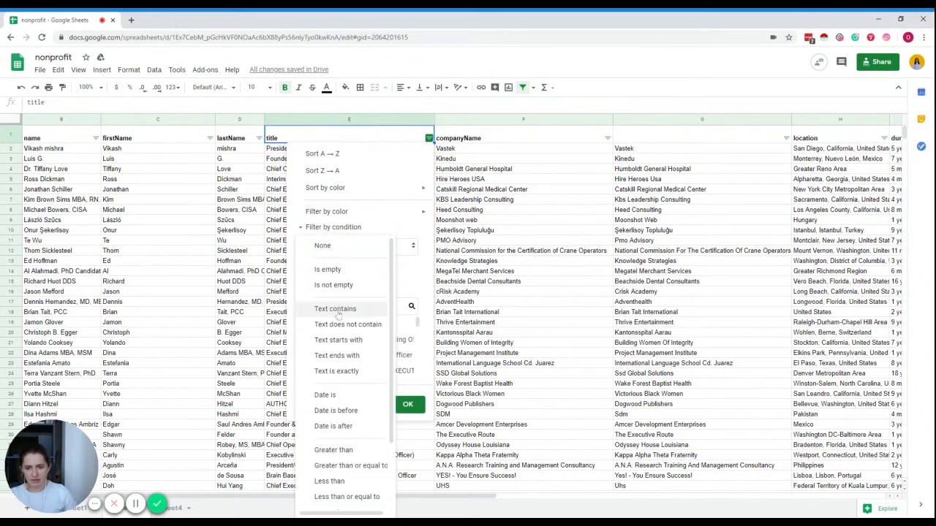
click(337, 309)
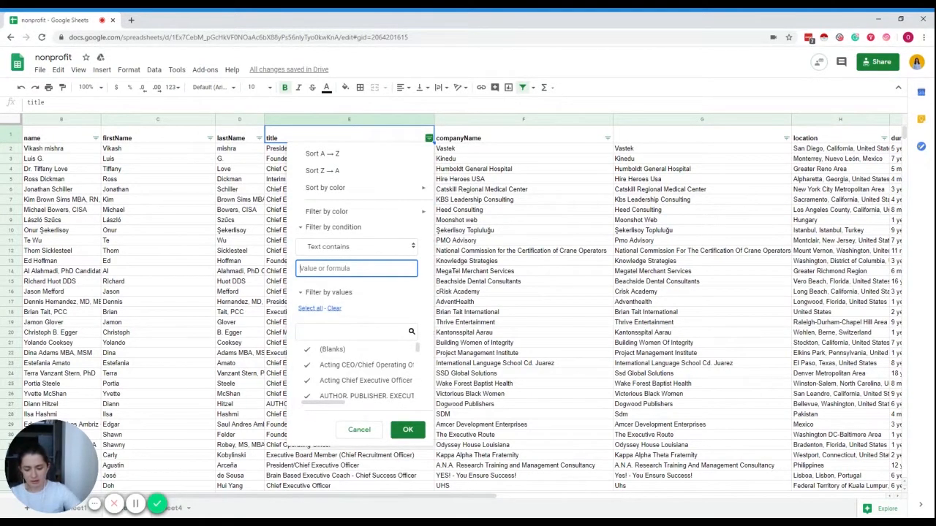
text(()
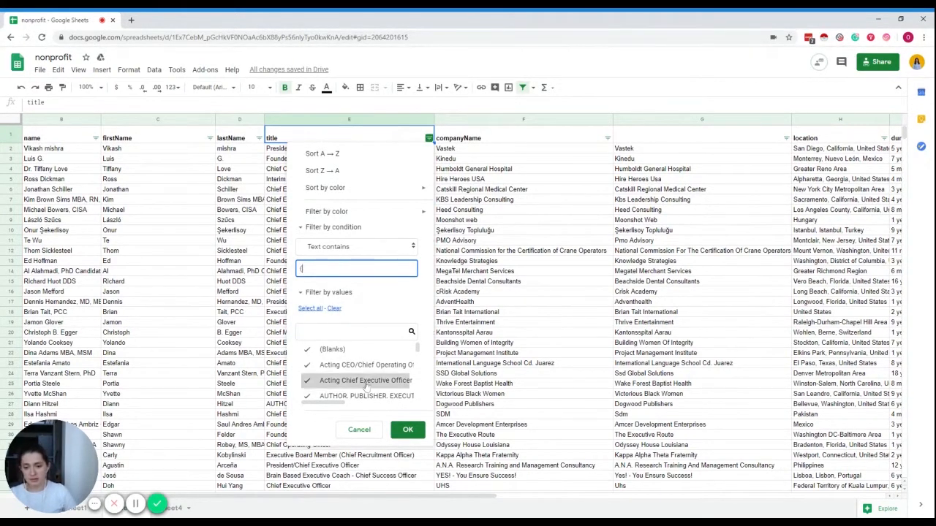
click(407, 430)
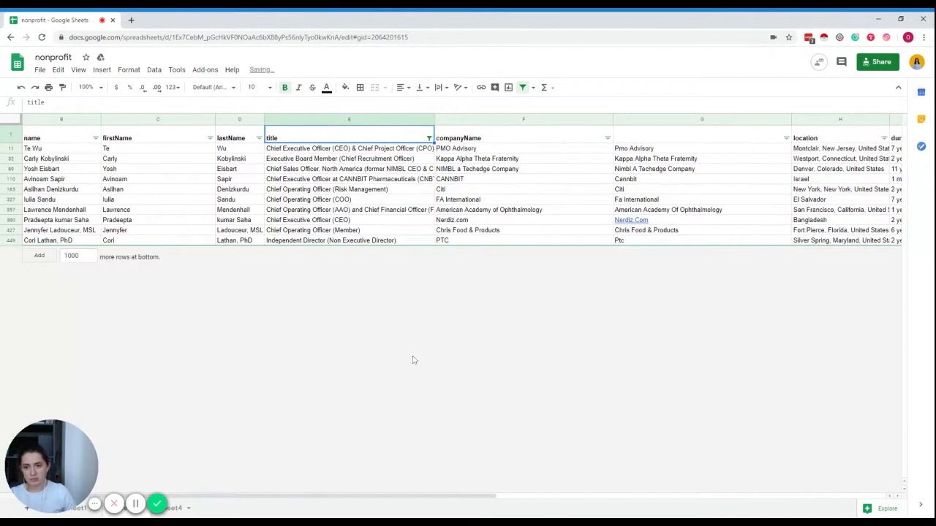
- Shorten the row 11 title to "Chief Executive Officer" and the row 32 title to "Executive Board Member"
click(310, 148)
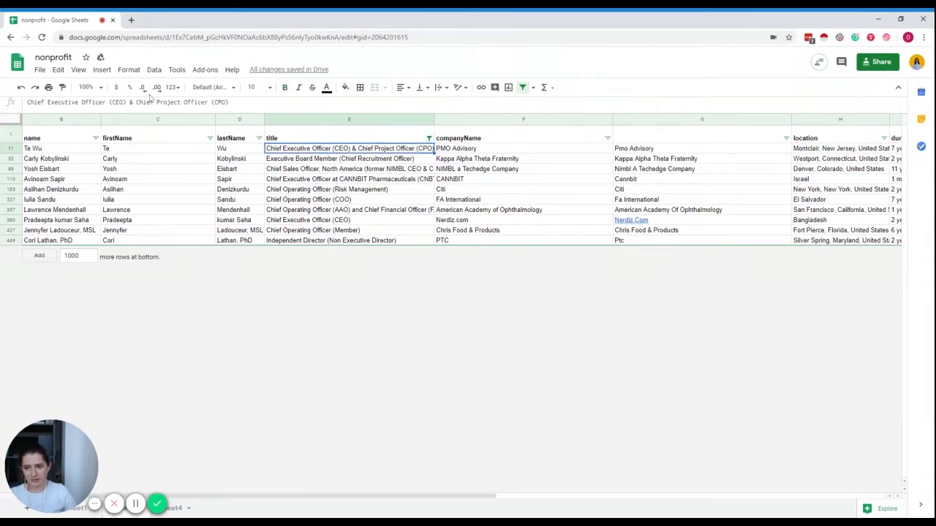
drag(229, 103, 110, 102)
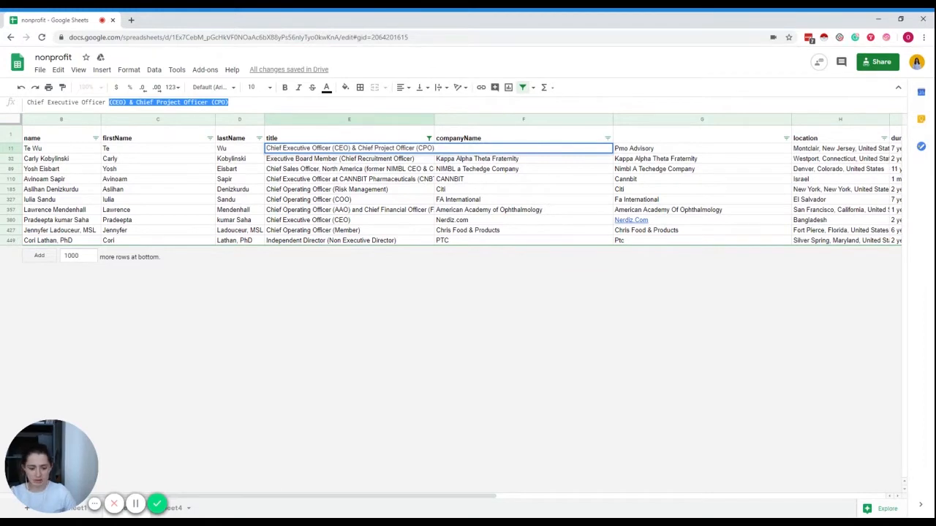
key(BackSpace)
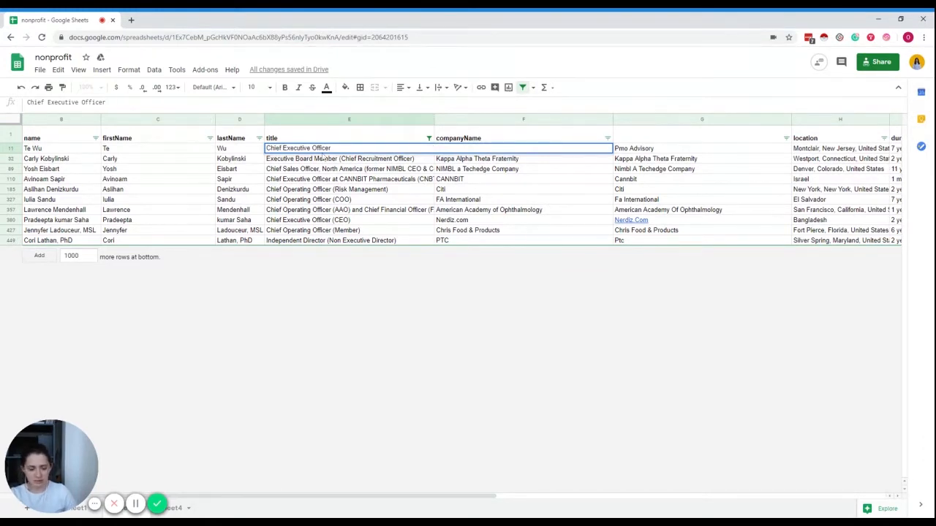
click(325, 158)
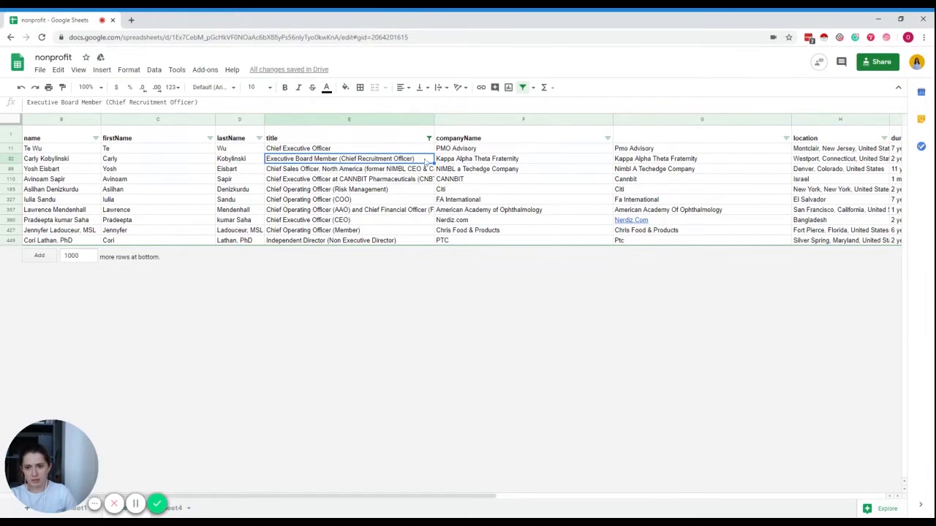
drag(198, 102, 105, 103)
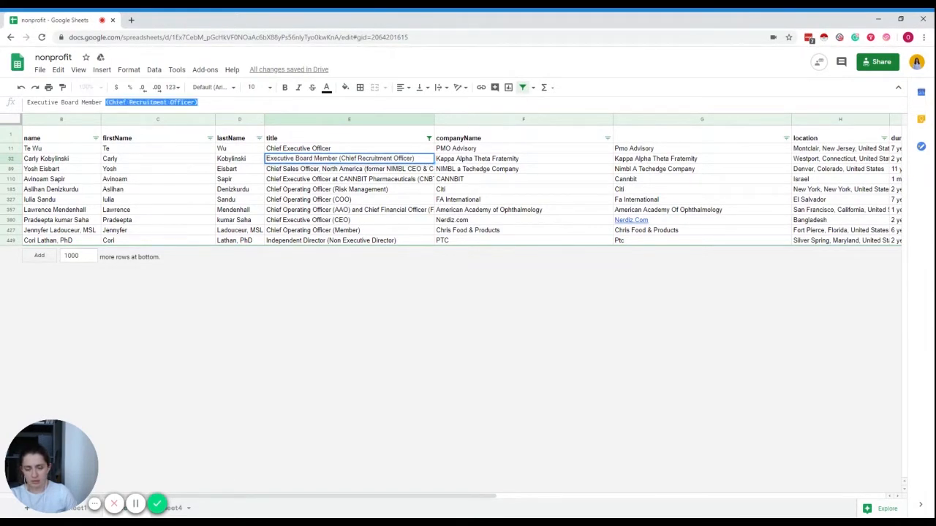
key(BackSpace)
- Shorten the NIMBL contact's title to "Chief Sales Officer" and the CANNBIT contact's title to "Chief Executive Officer"
click(332, 171)
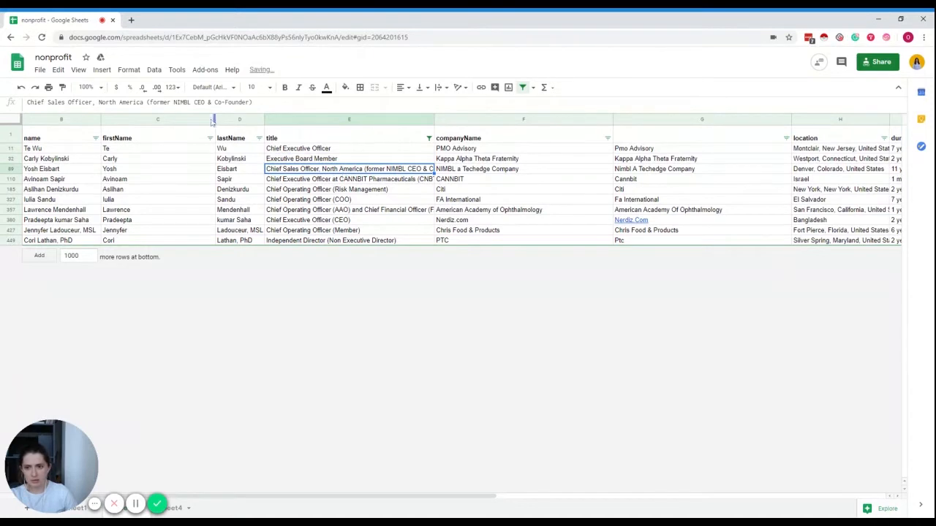
drag(253, 102, 93, 103)
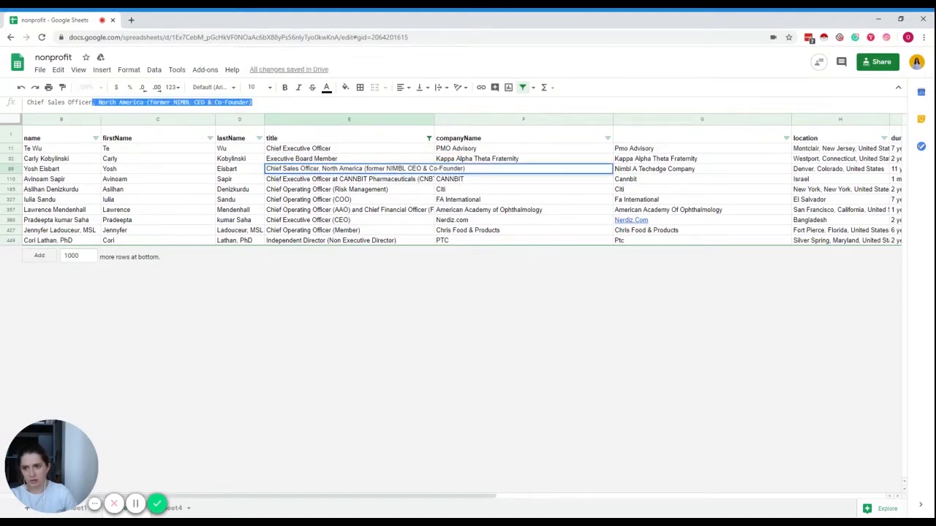
key(BackSpace)
click(300, 183)
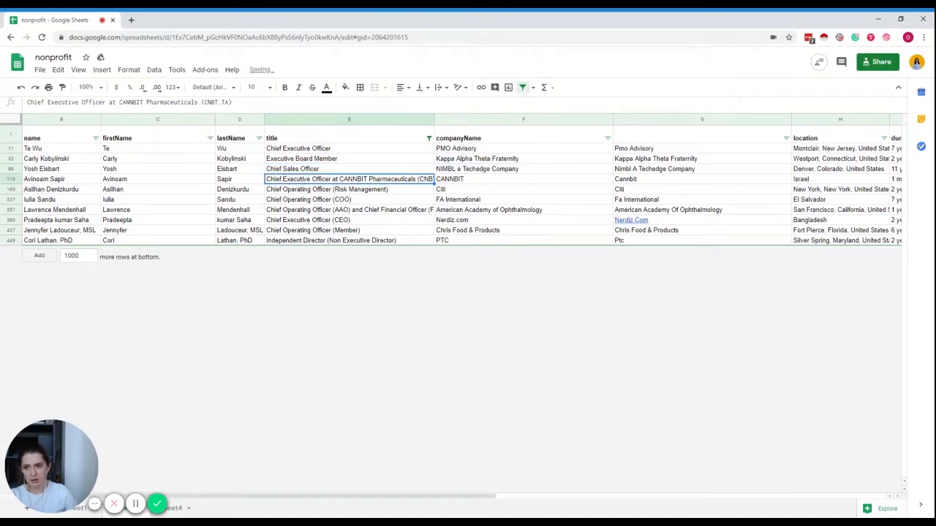
drag(233, 103, 108, 103)
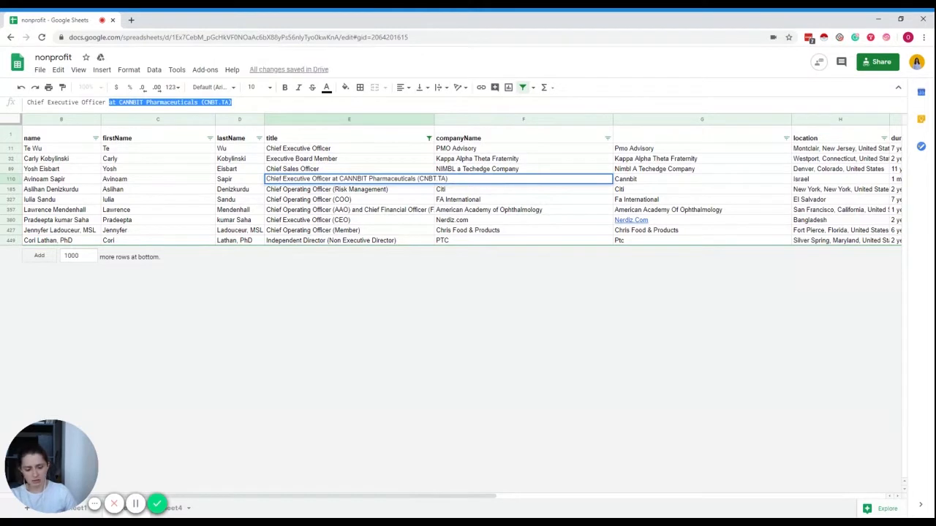
key(BackSpace)
- Remove "(Risk Management)" from the Citi contact's title, leaving "Chief Operating Officer"
click(295, 192)
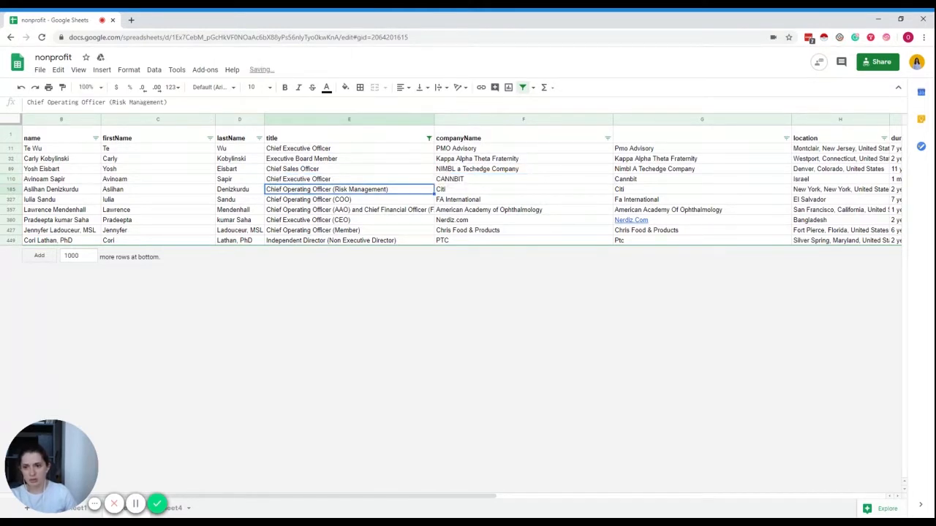
drag(167, 102, 106, 103)
key(BackSpace)
- Filter the title column to text containing a comma, and shorten the row 2 title to "President/Chief Executive Officer"
click(429, 139)
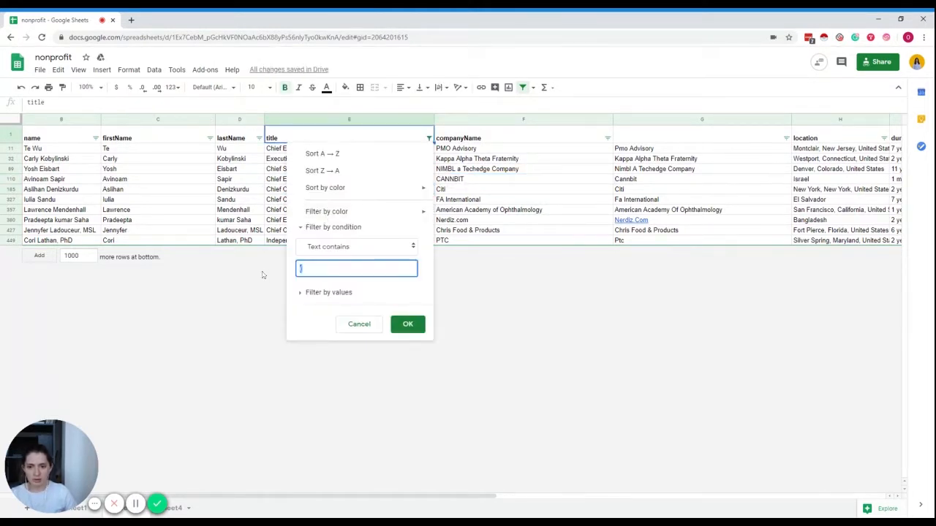
click(409, 324)
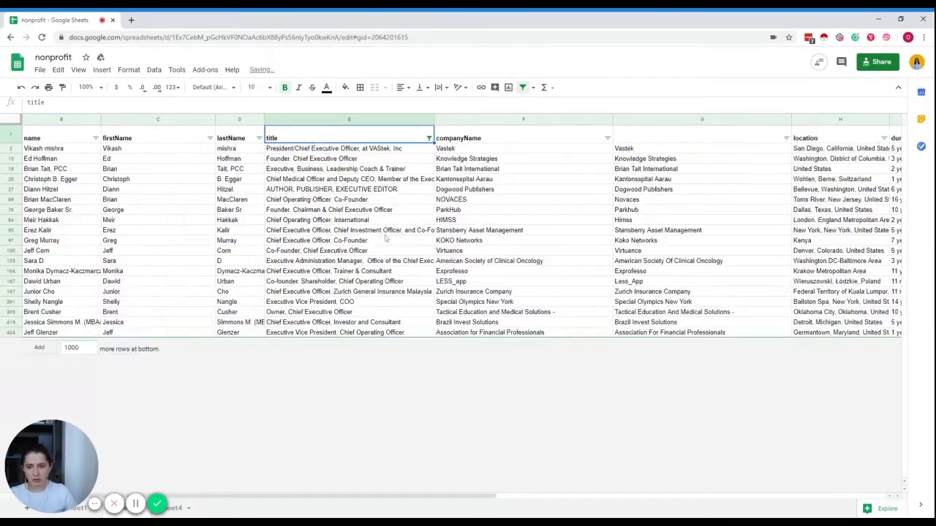
click(338, 148)
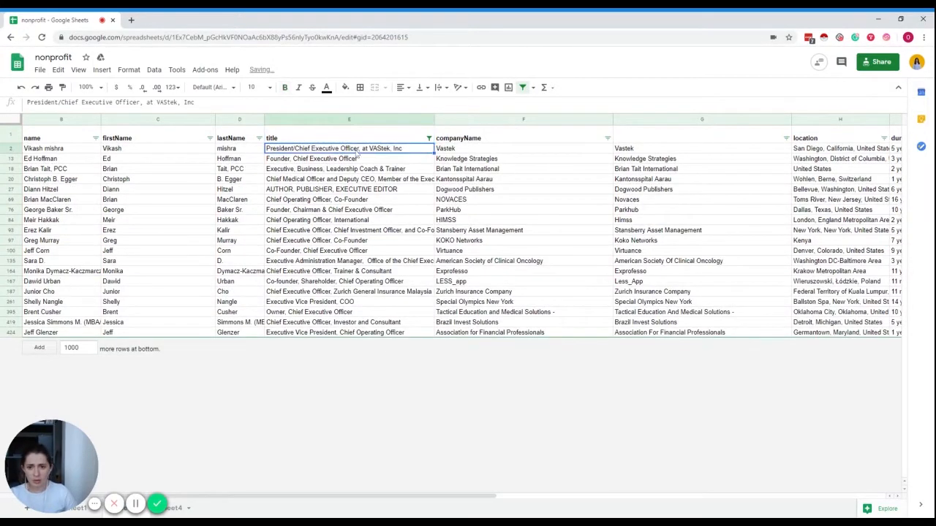
double_click(364, 152)
drag(361, 148, 404, 149)
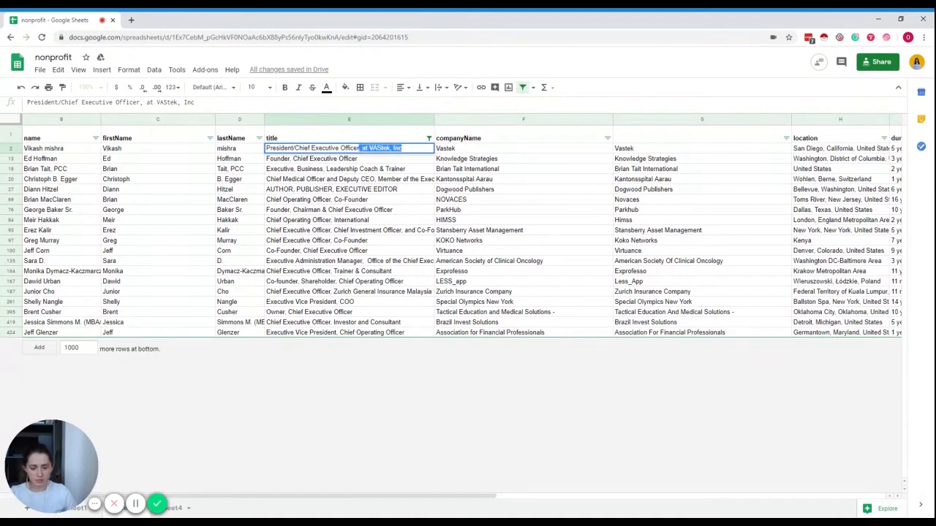
key(BackSpace)
key(Return)
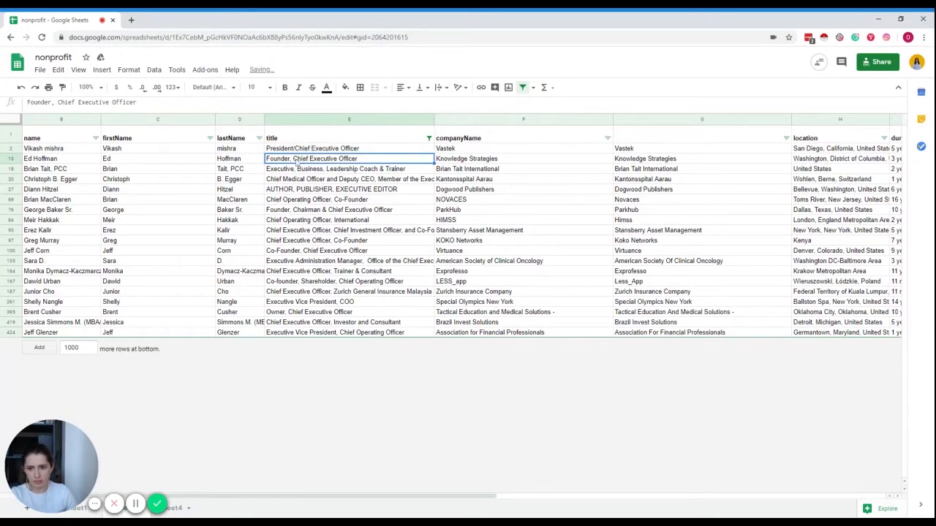
- Remove "Founder," from the row 13 title so that it reads "Chief Executive Officer"
key(Return)
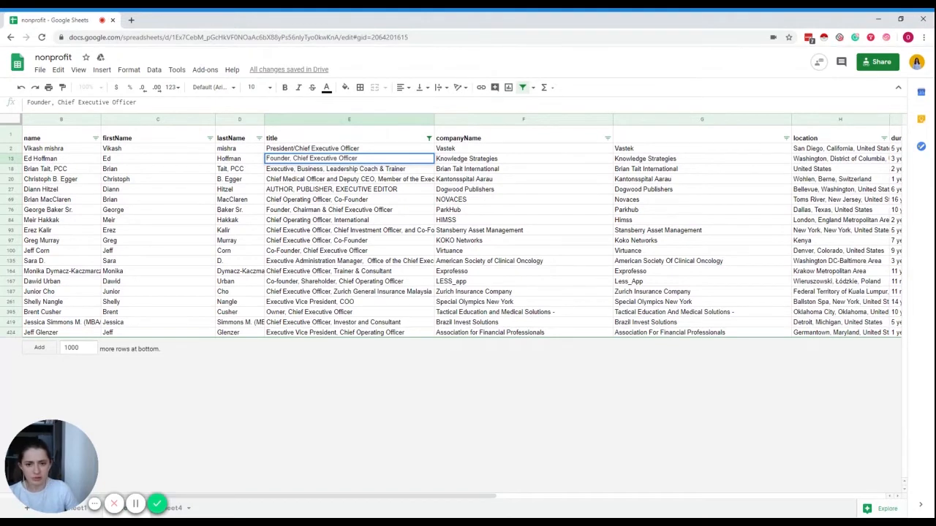
drag(290, 159, 251, 166)
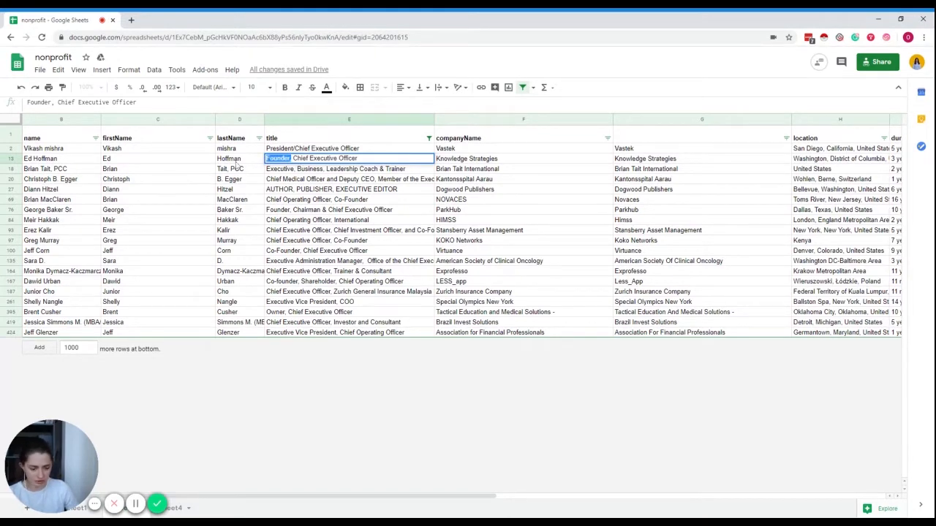
key(BackSpace)
key(Delete)
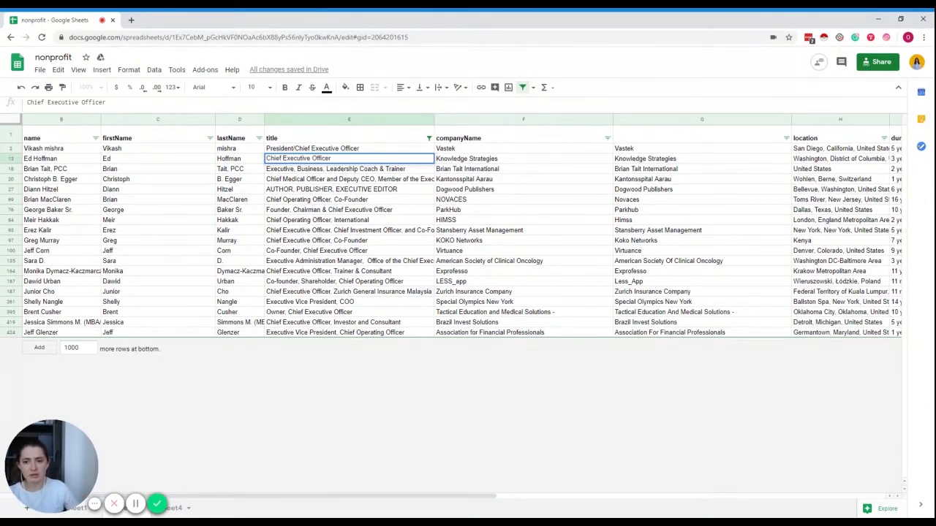
- Reduce the row 18 title to "Leadership Coach" by removing "Executive, Business," and "& Trainer"
click(344, 173)
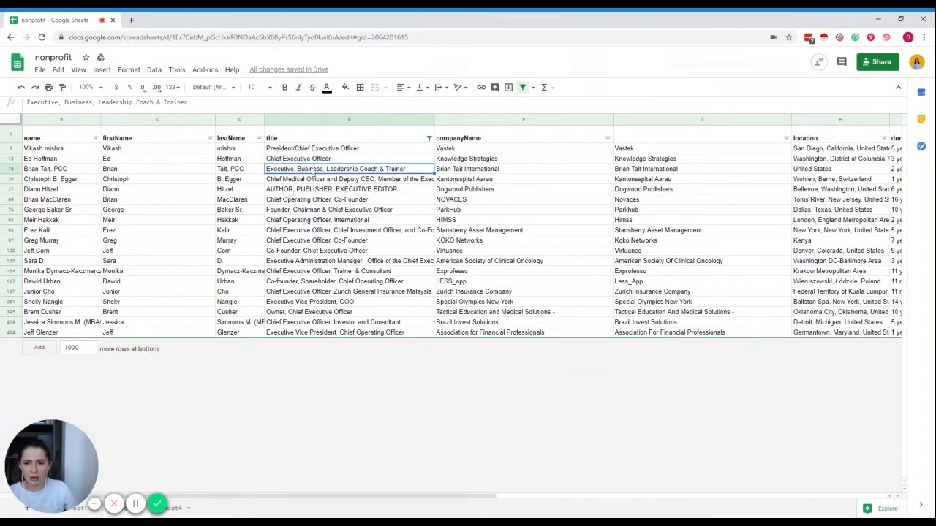
key(Return)
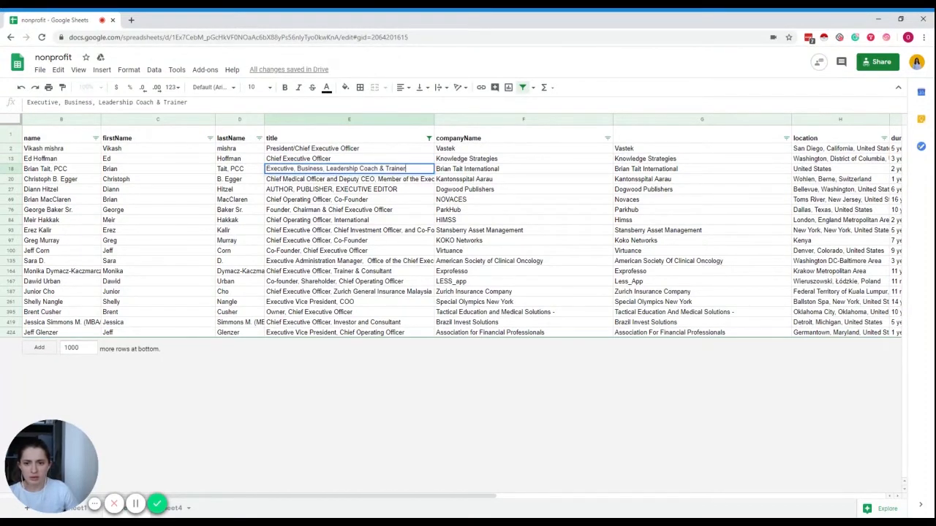
drag(326, 169, 222, 175)
key(BackSpace)
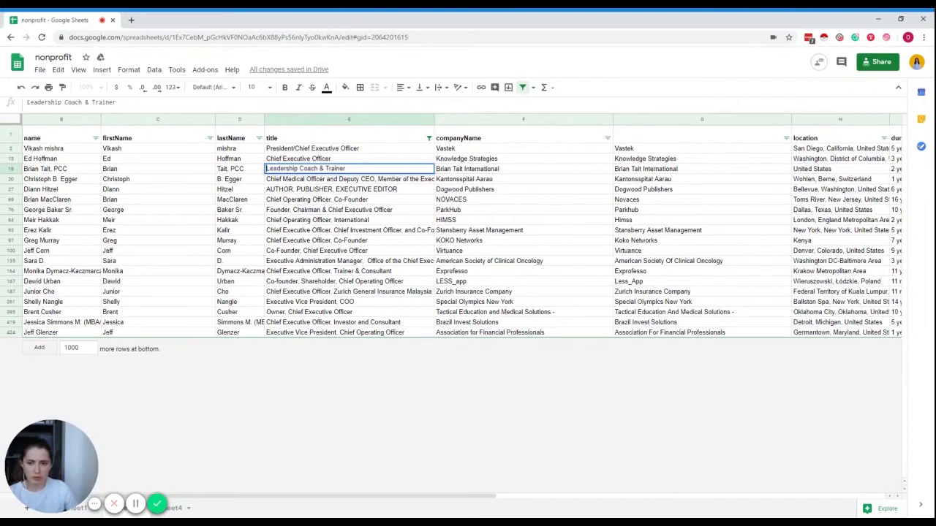
drag(346, 169, 320, 169)
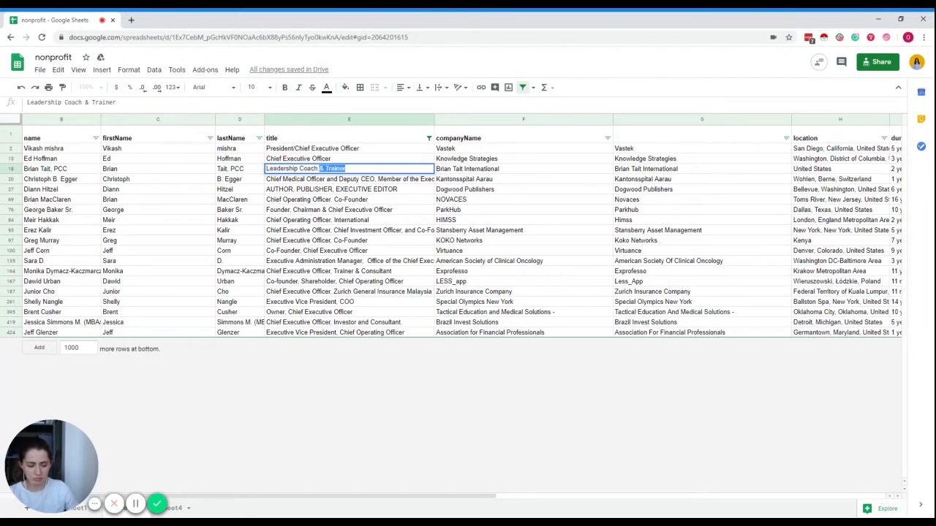
key(BackSpace)
- Shorten the row 20 title to "Chief Medical Officer and Deputy CEO"
click(322, 185)
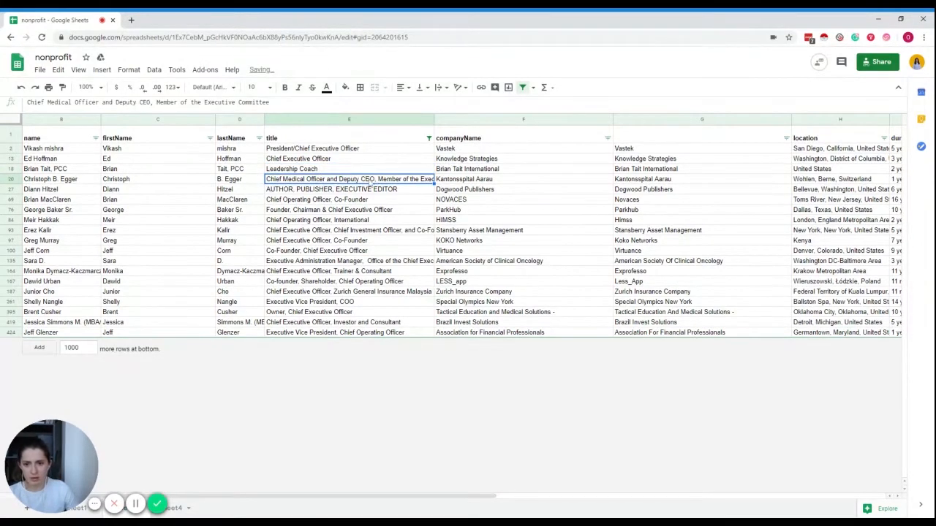
double_click(371, 185)
drag(375, 179, 483, 180)
key(BackSpace)
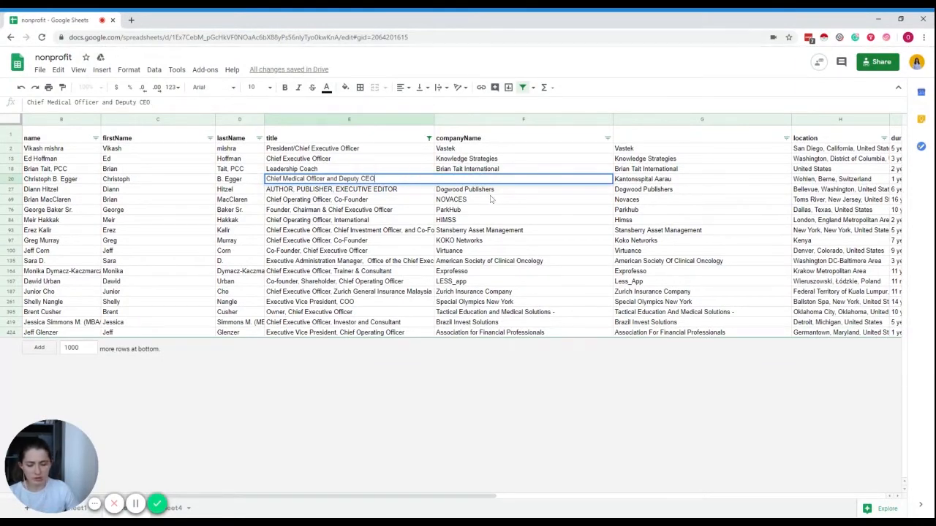
key(Return)
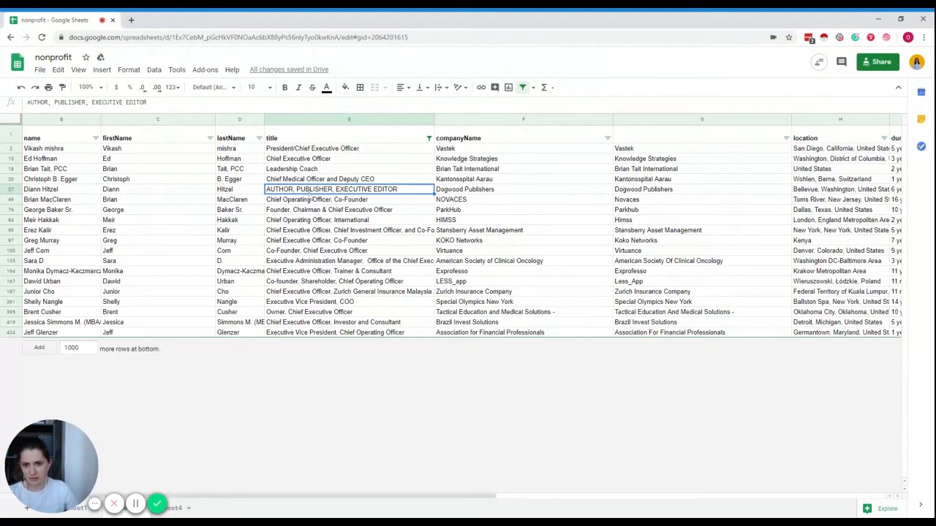
click(386, 119)
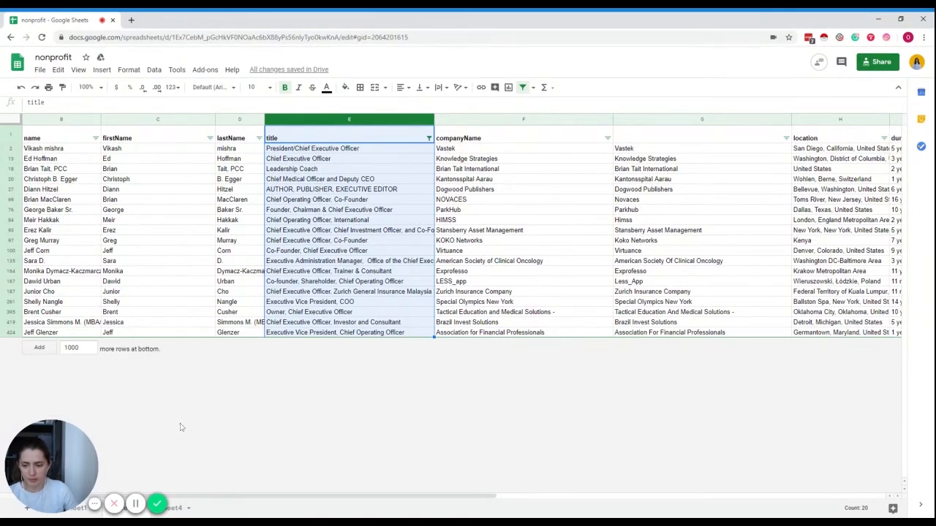
click(137, 503)
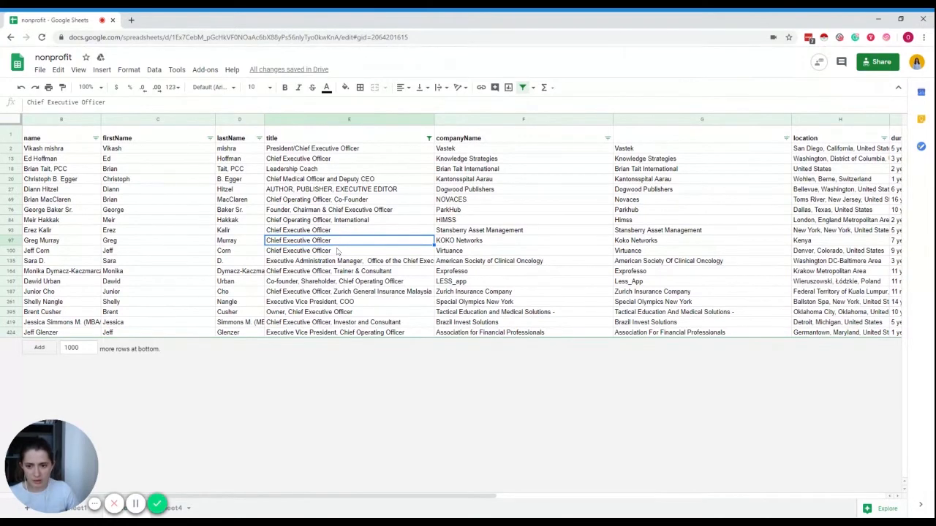
- Copy "Chief Executive Officer" from the KOKO Networks row into the titles for Exprofesso, Tactical Education and Medical Solutions, and Brazil Invest Solutions
key(ctrl+c)
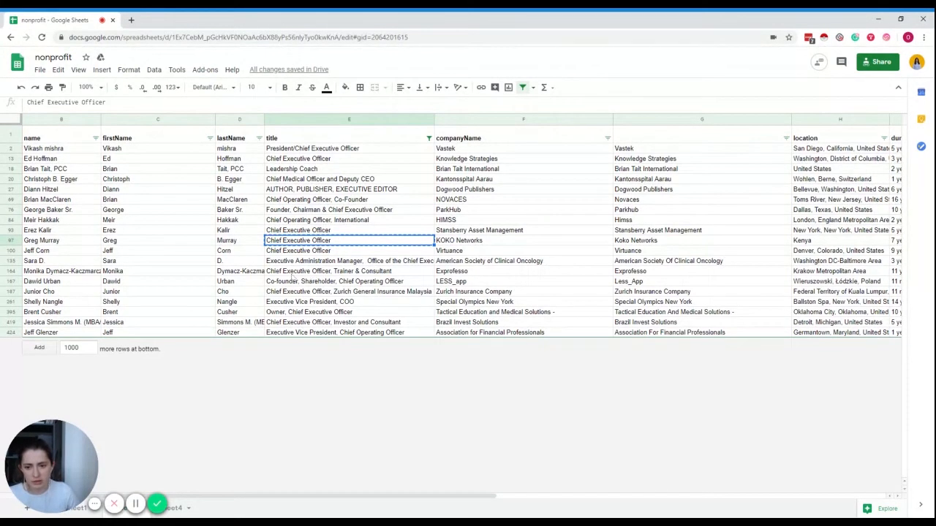
click(278, 272)
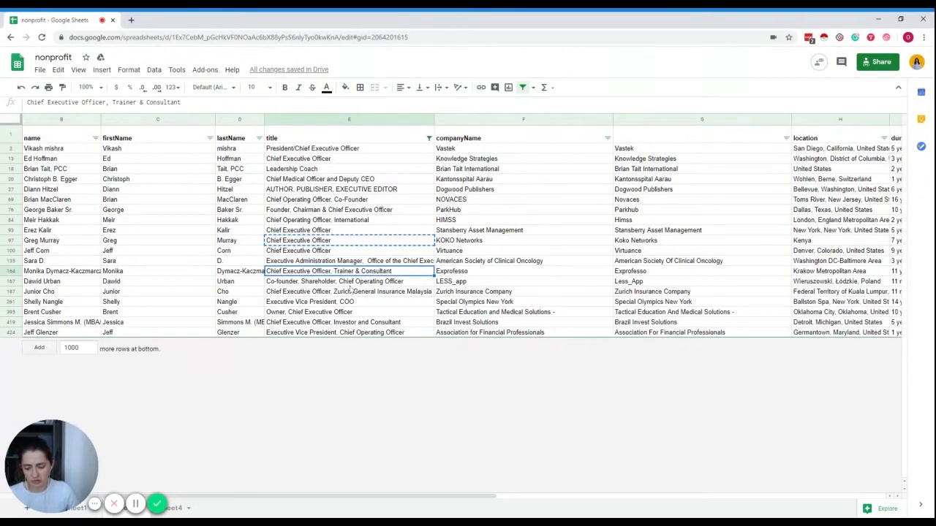
key(ctrl+v)
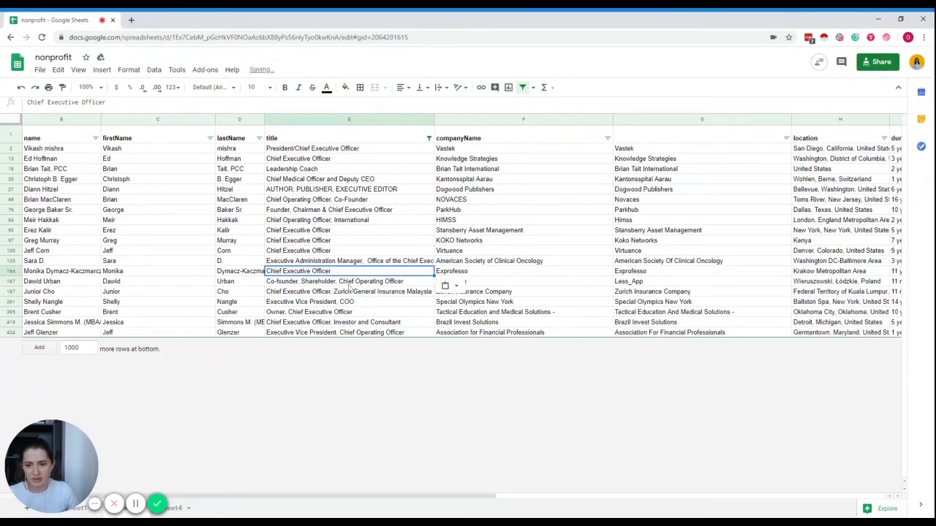
click(313, 316)
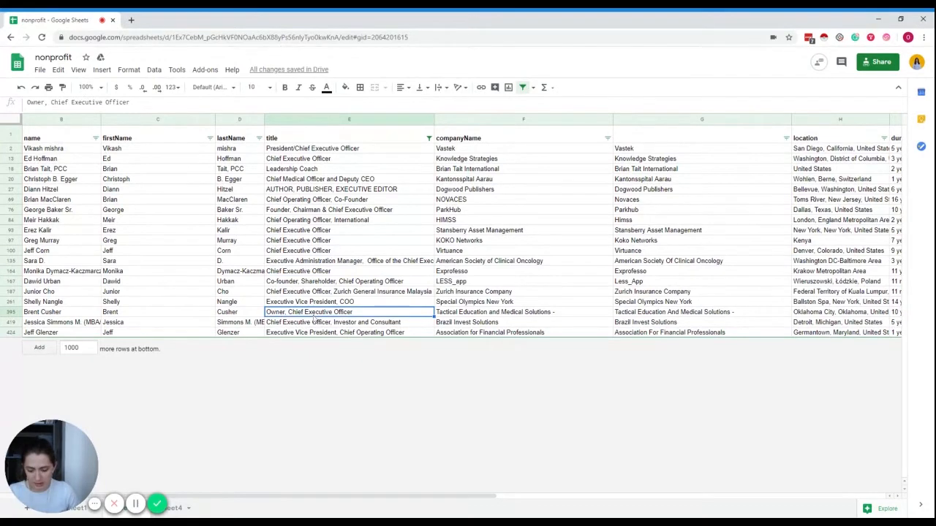
key(ctrl+v)
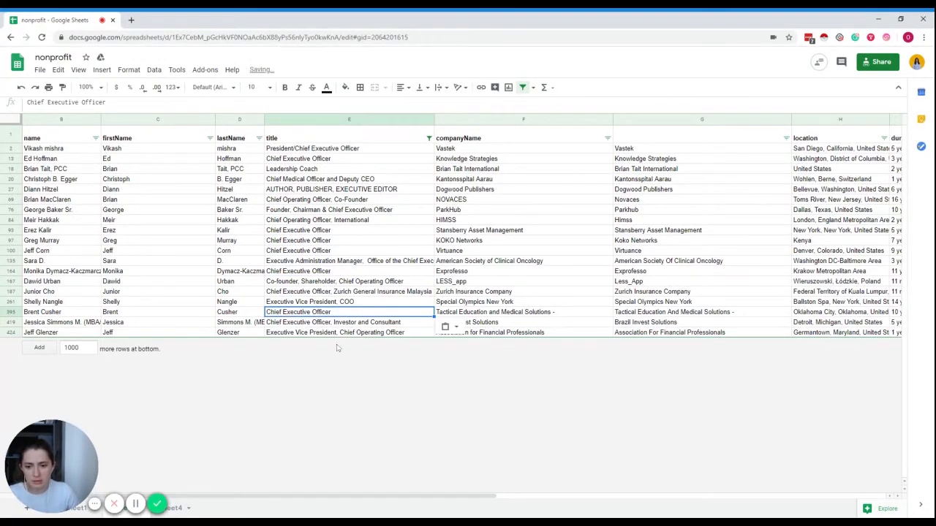
click(339, 325)
key(ctrl+v)
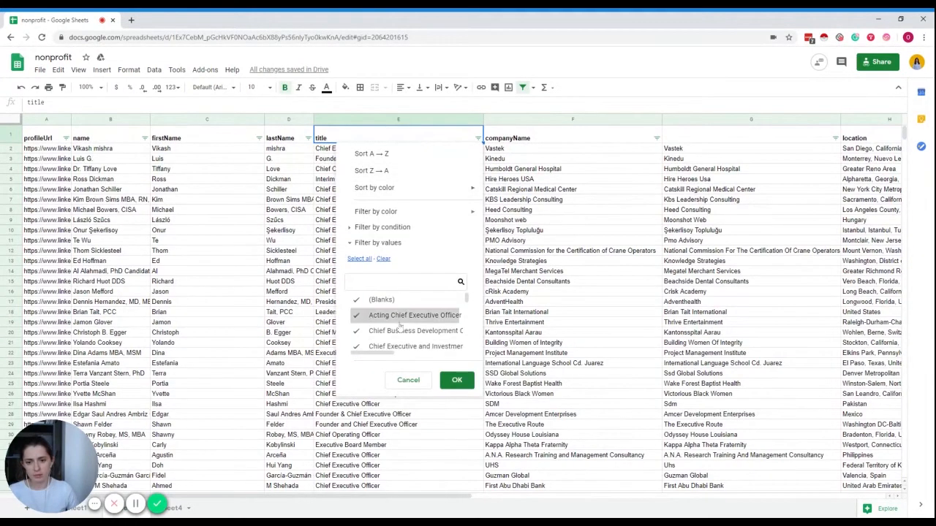
- Open the list of filter conditions for the title column
click(391, 227)
click(391, 247)
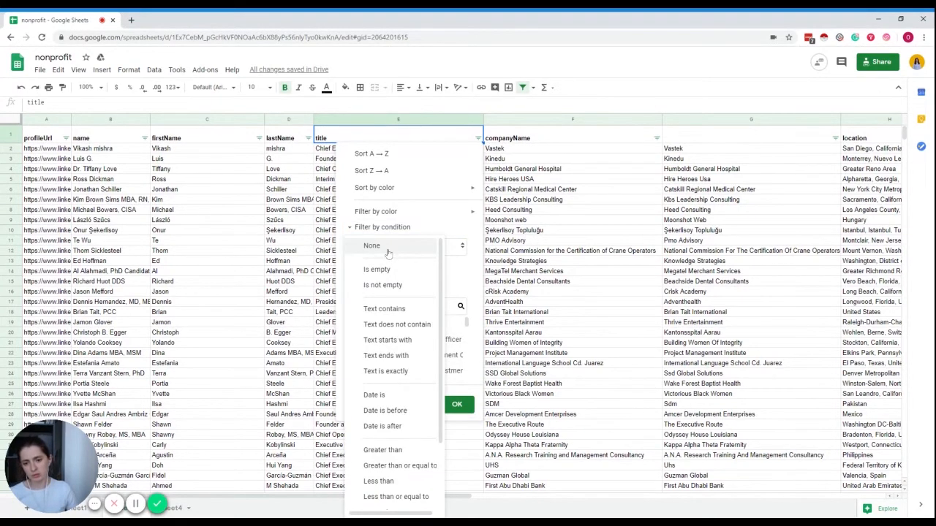